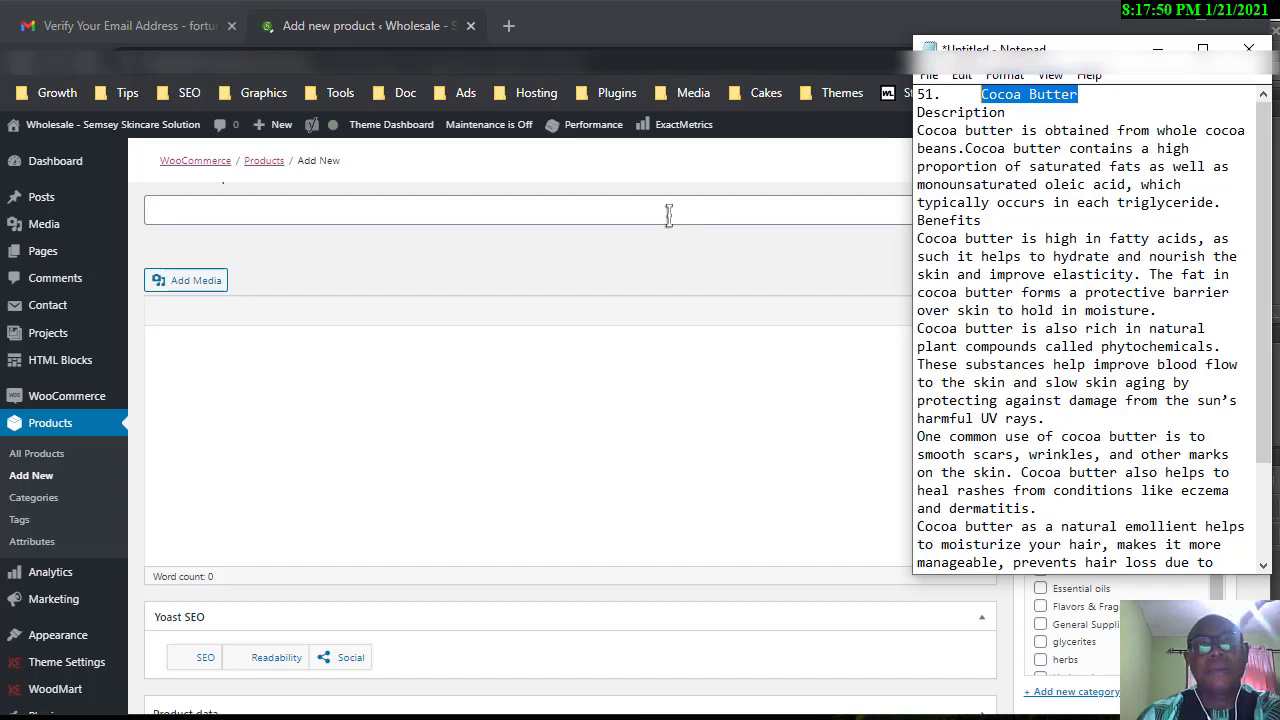
Enter Cocoa Butter as the title of the new product.
click(669, 215)
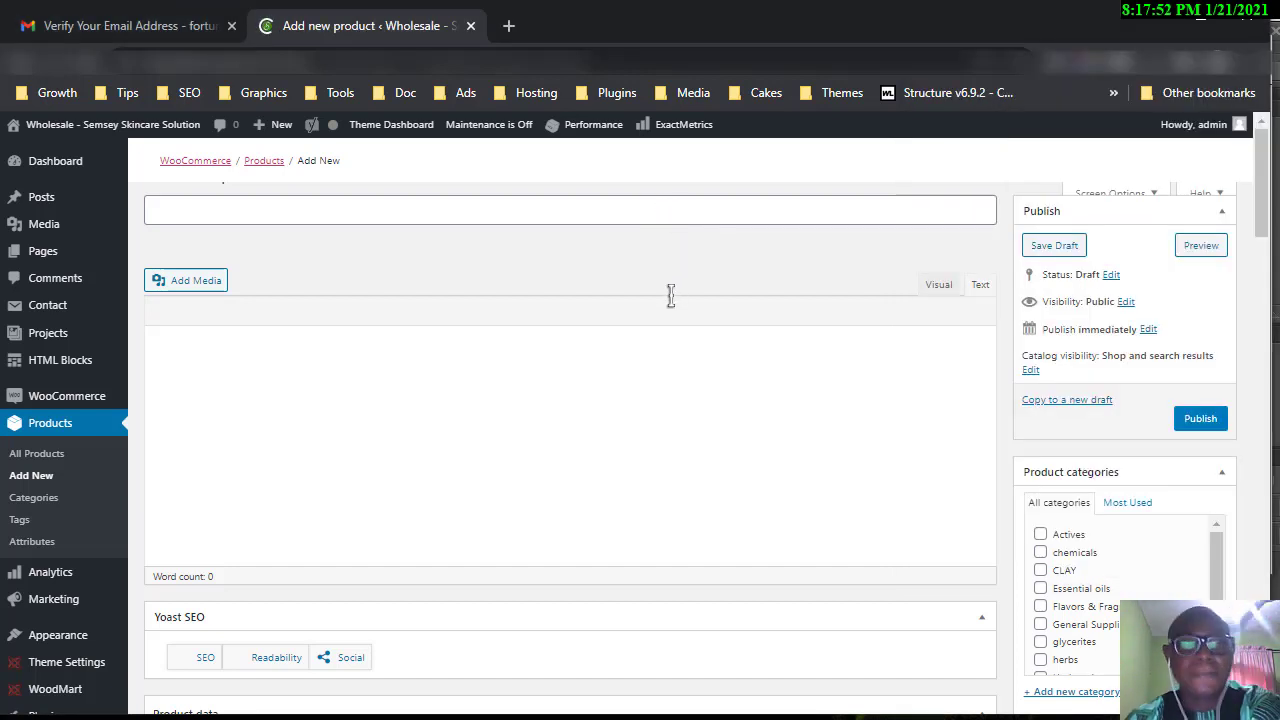
click(566, 218)
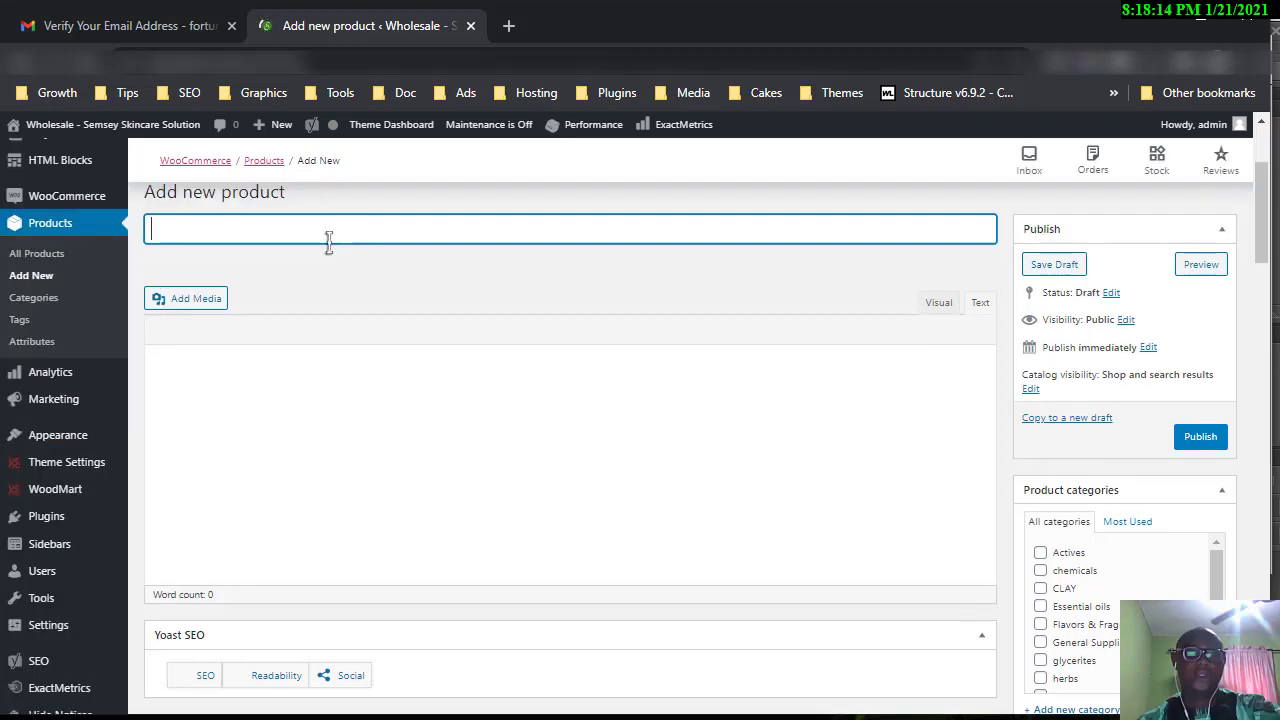
text(Cocoa Butter)
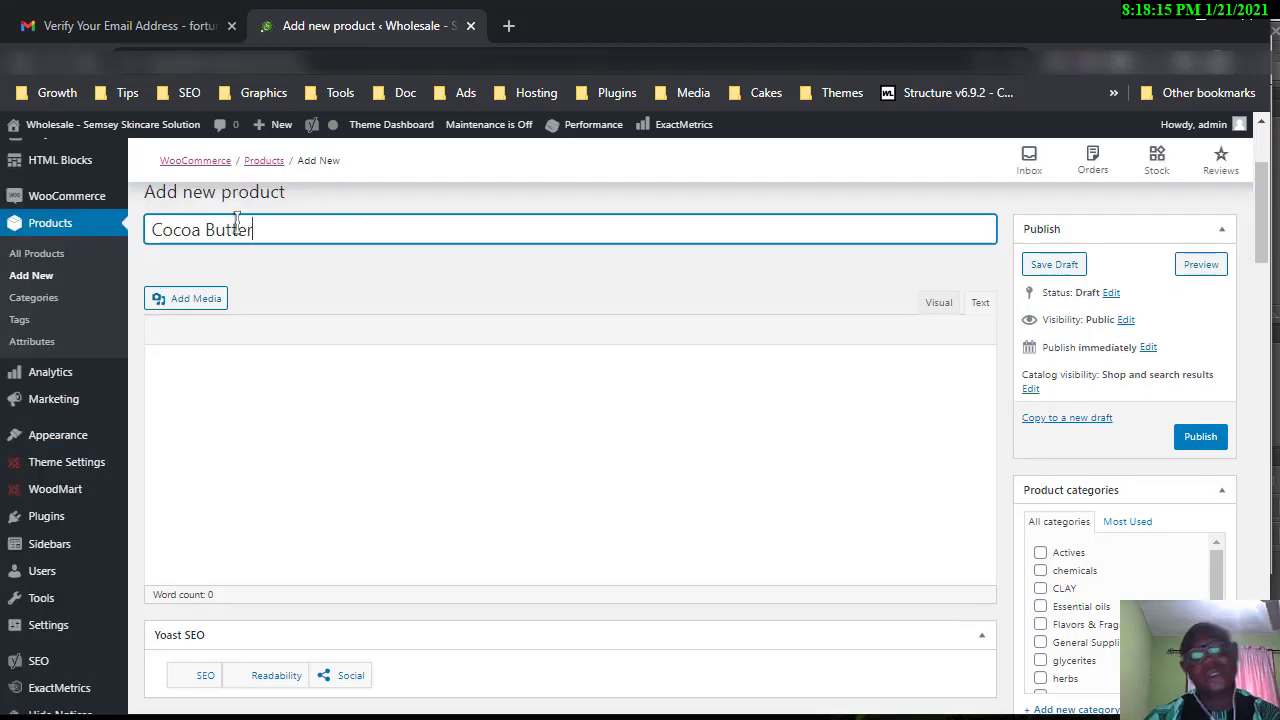
Try the External/Affiliate product type in the product data.
scroll(598, 330, down, 1)
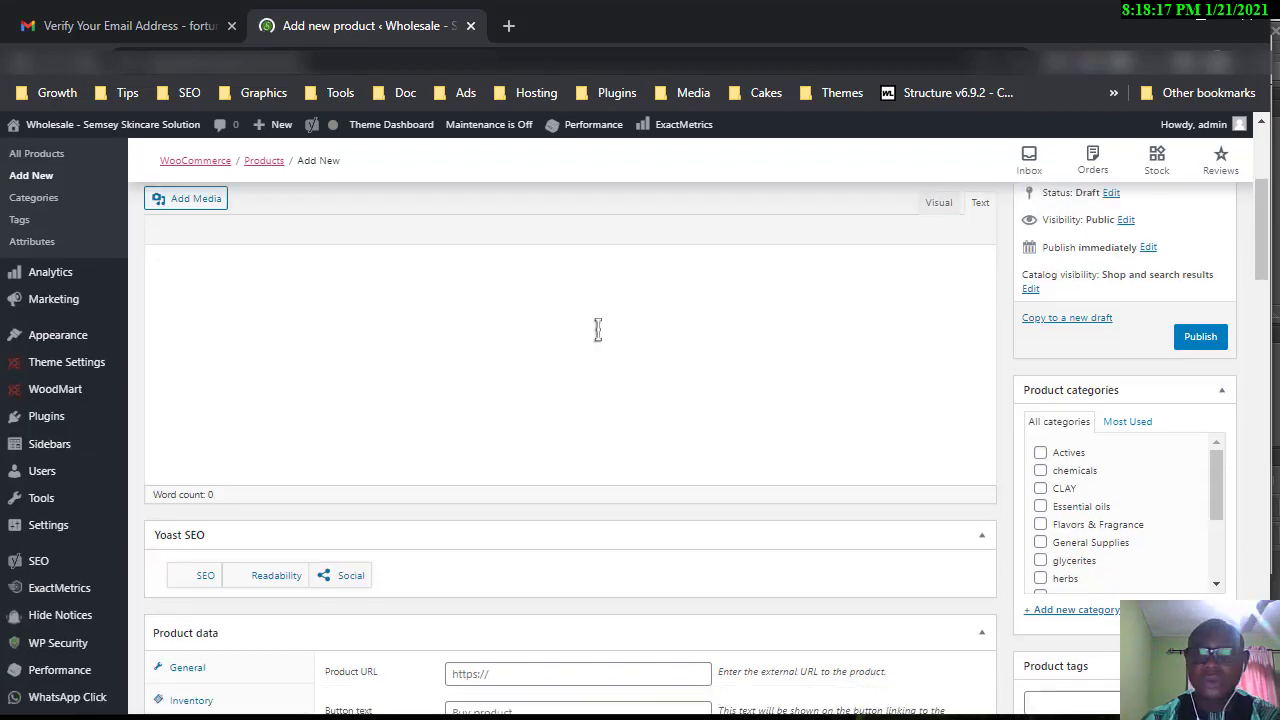
scroll(851, 343, down, 1)
scroll(1077, 400, down, 2)
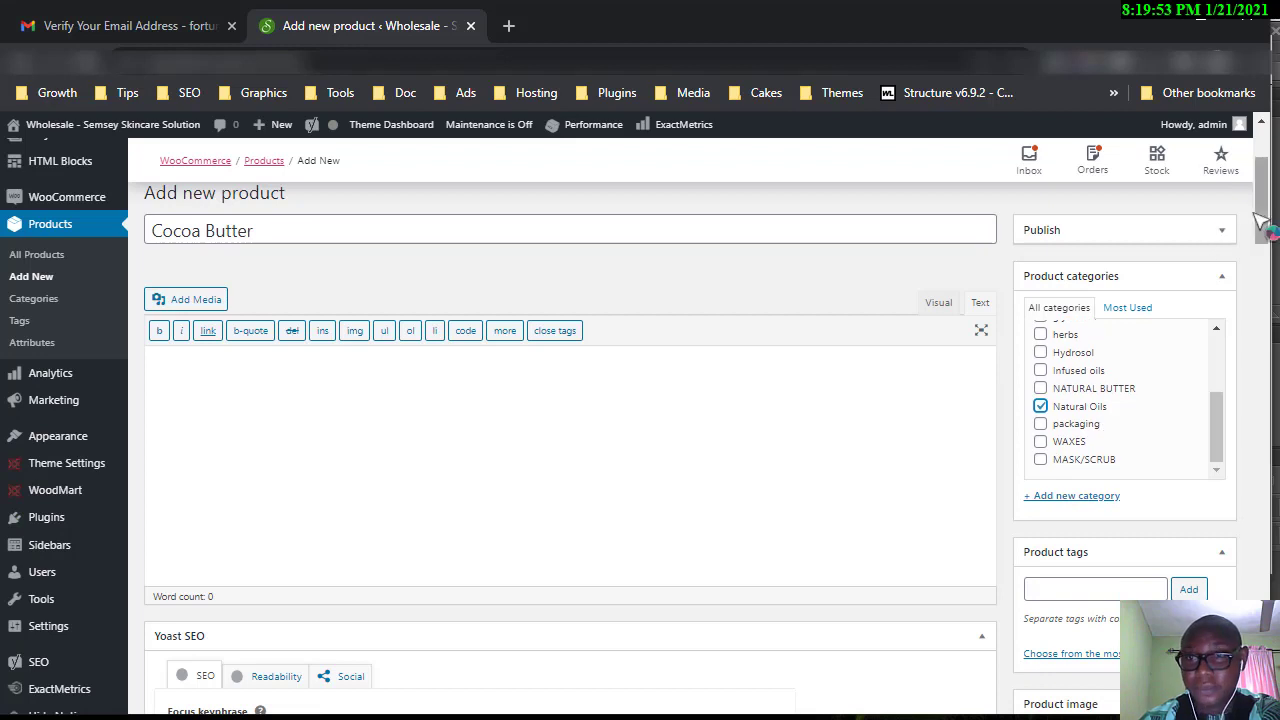
drag(1264, 242, 1256, 371)
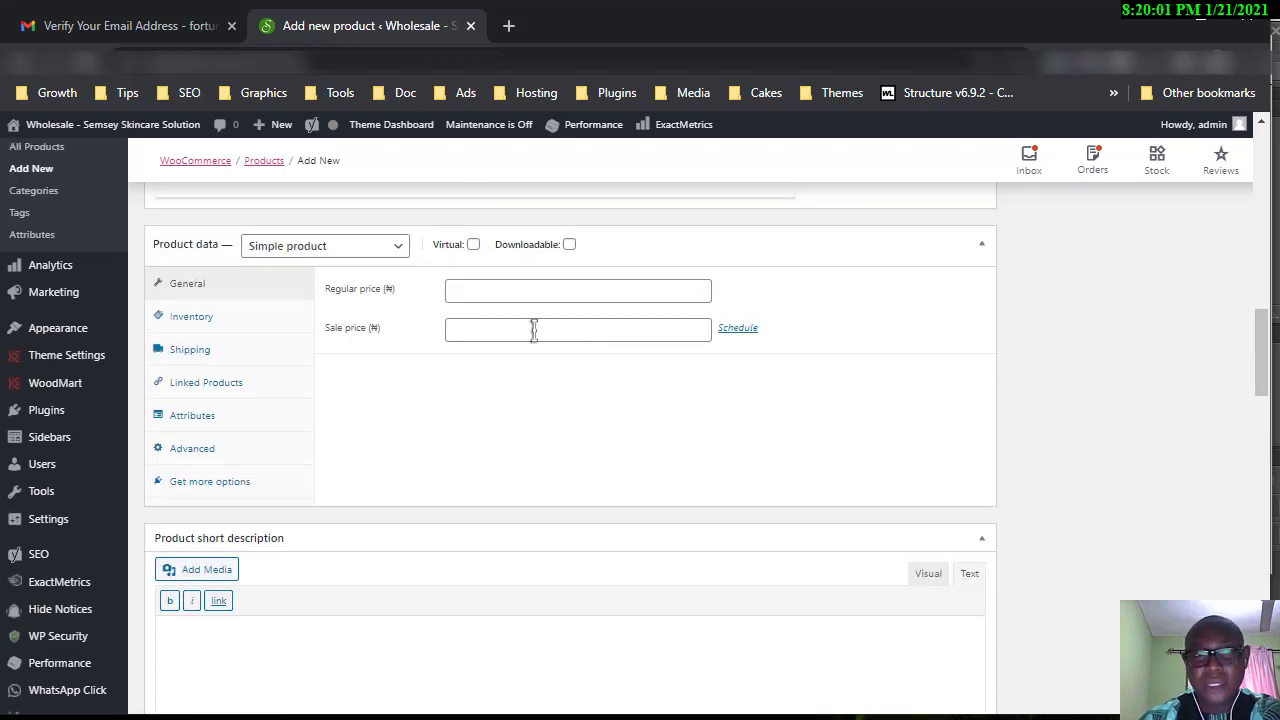
click(355, 255)
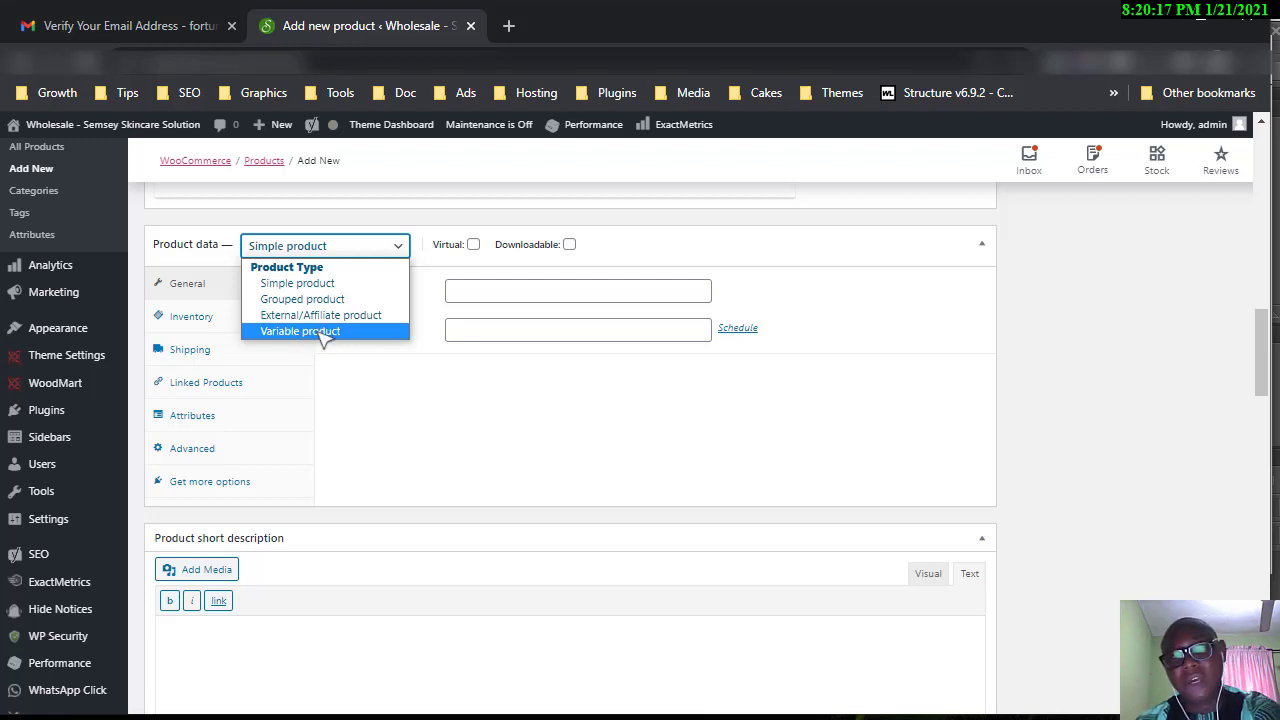
click(352, 372)
click(298, 250)
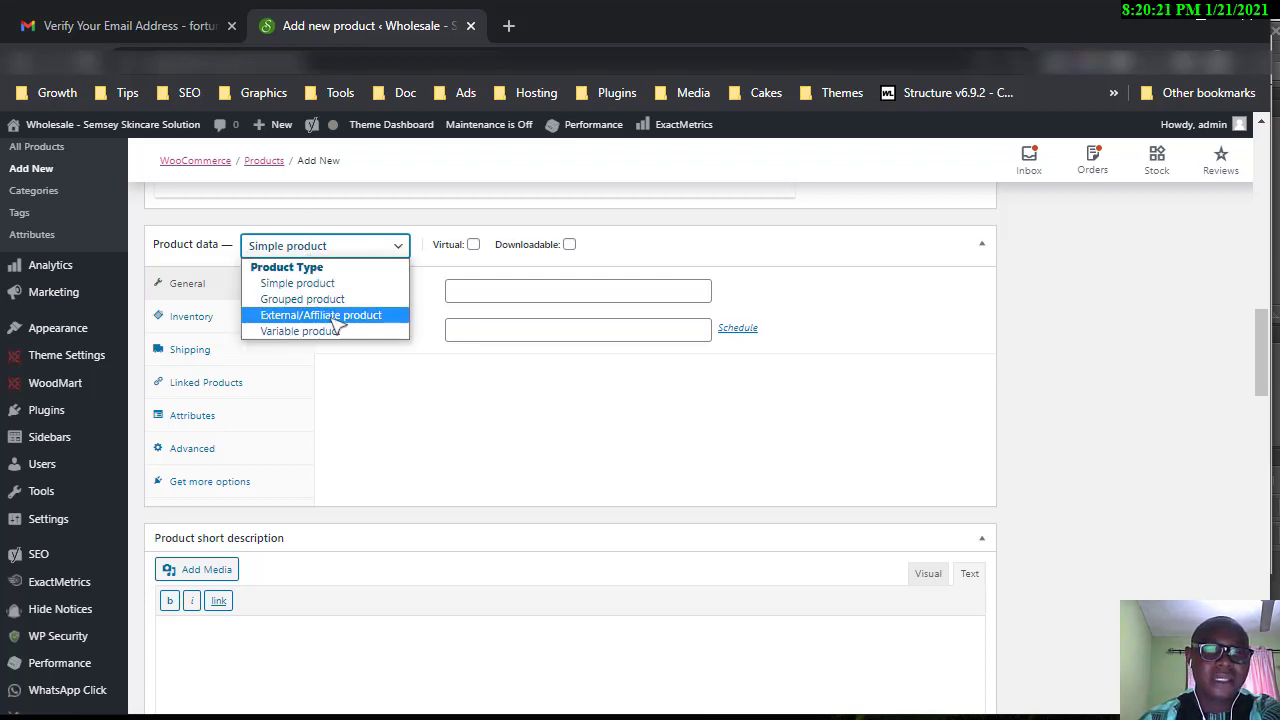
click(336, 316)
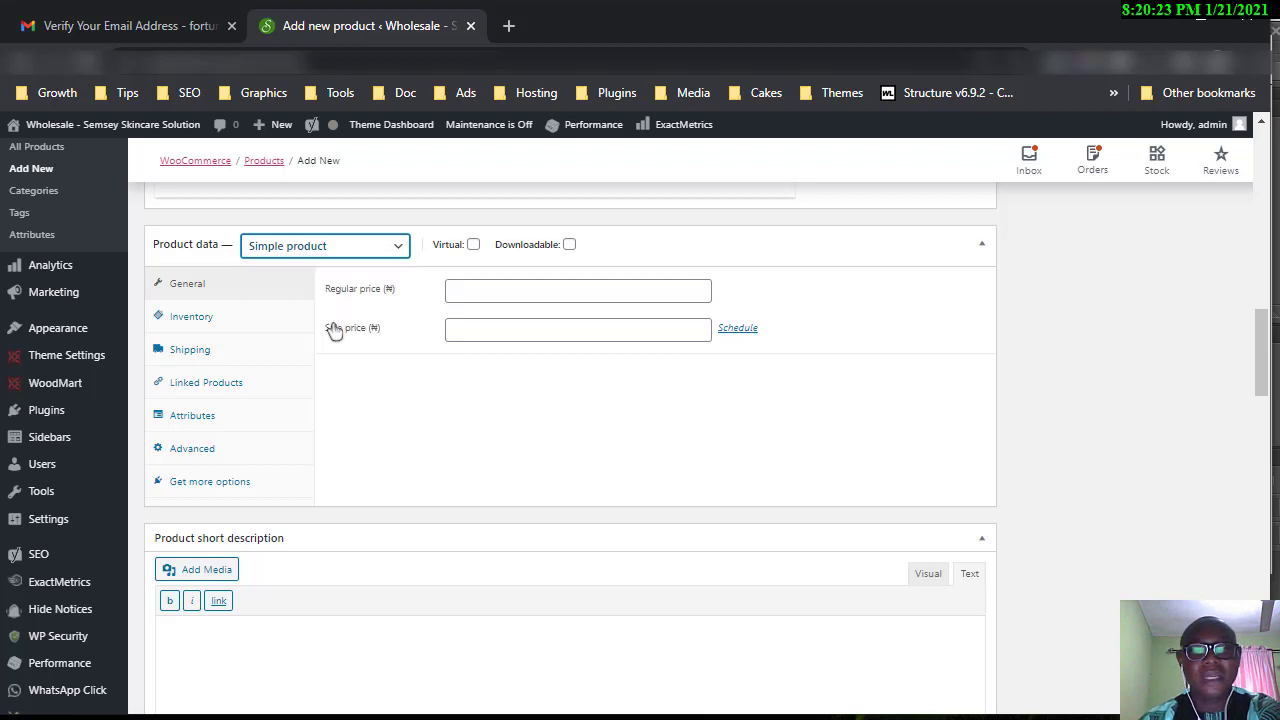
click(494, 289)
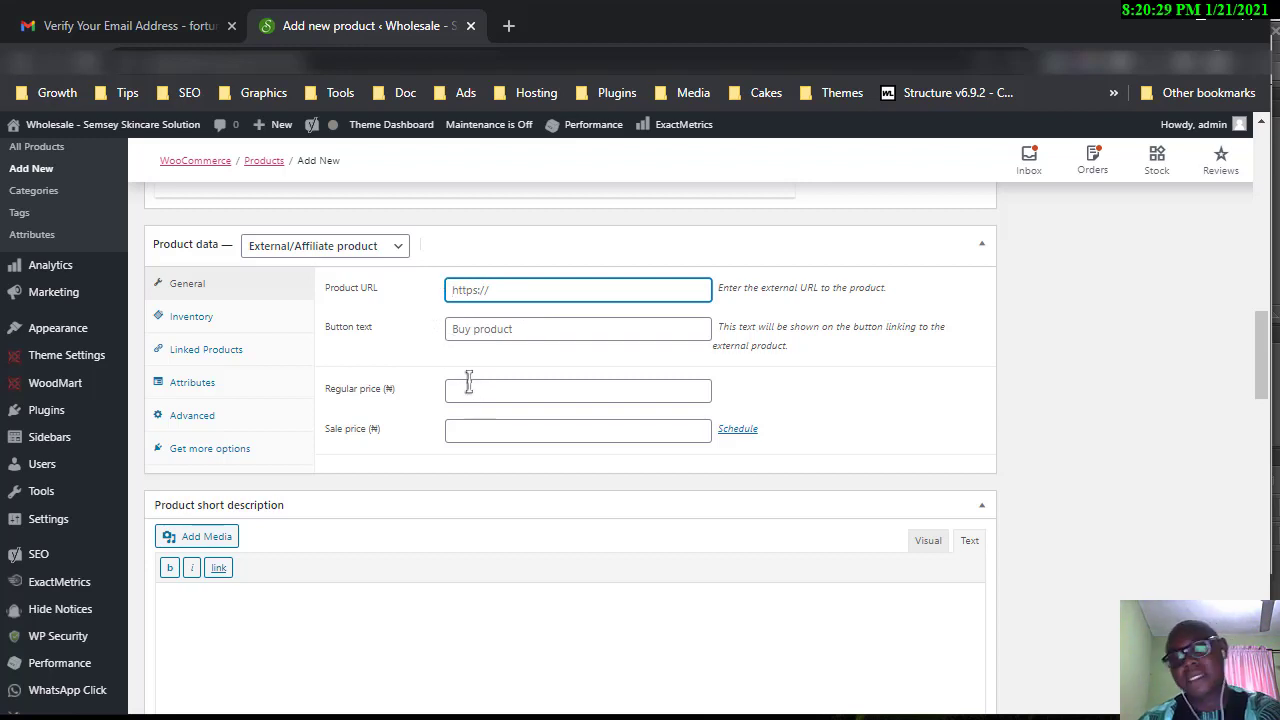
Set the product type to Variable product.
click(337, 247)
click(385, 331)
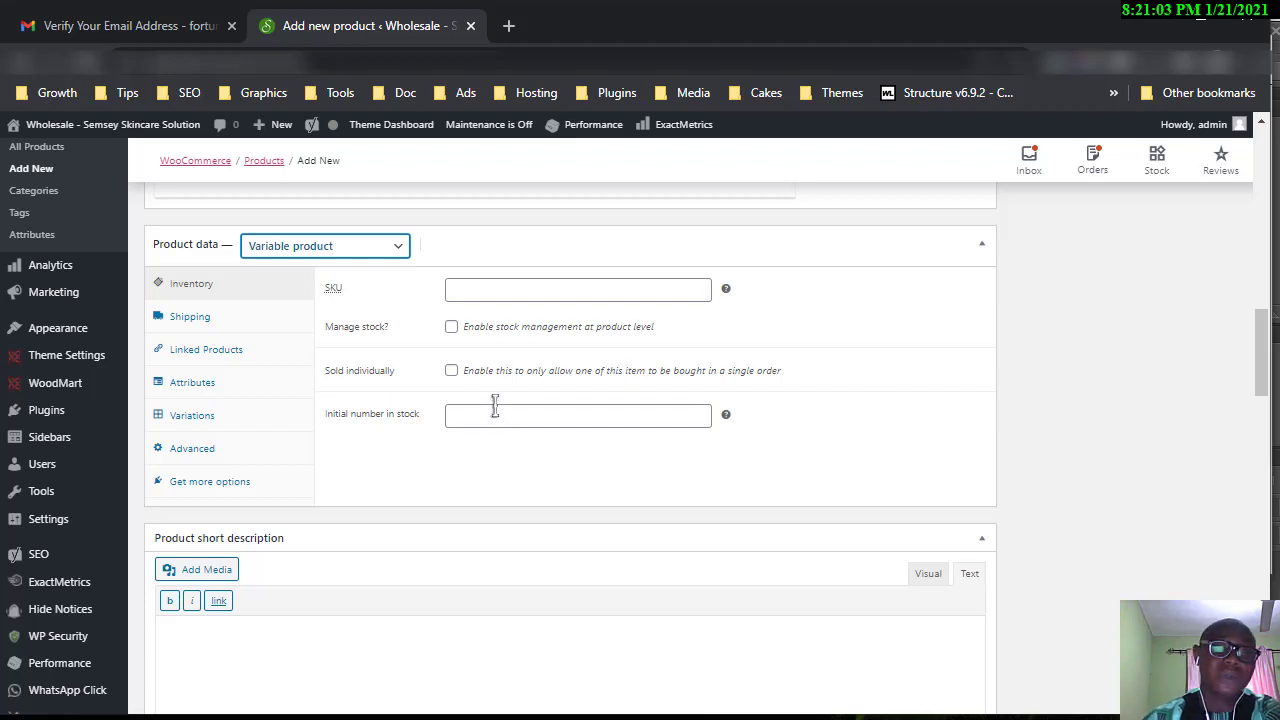
click(465, 420)
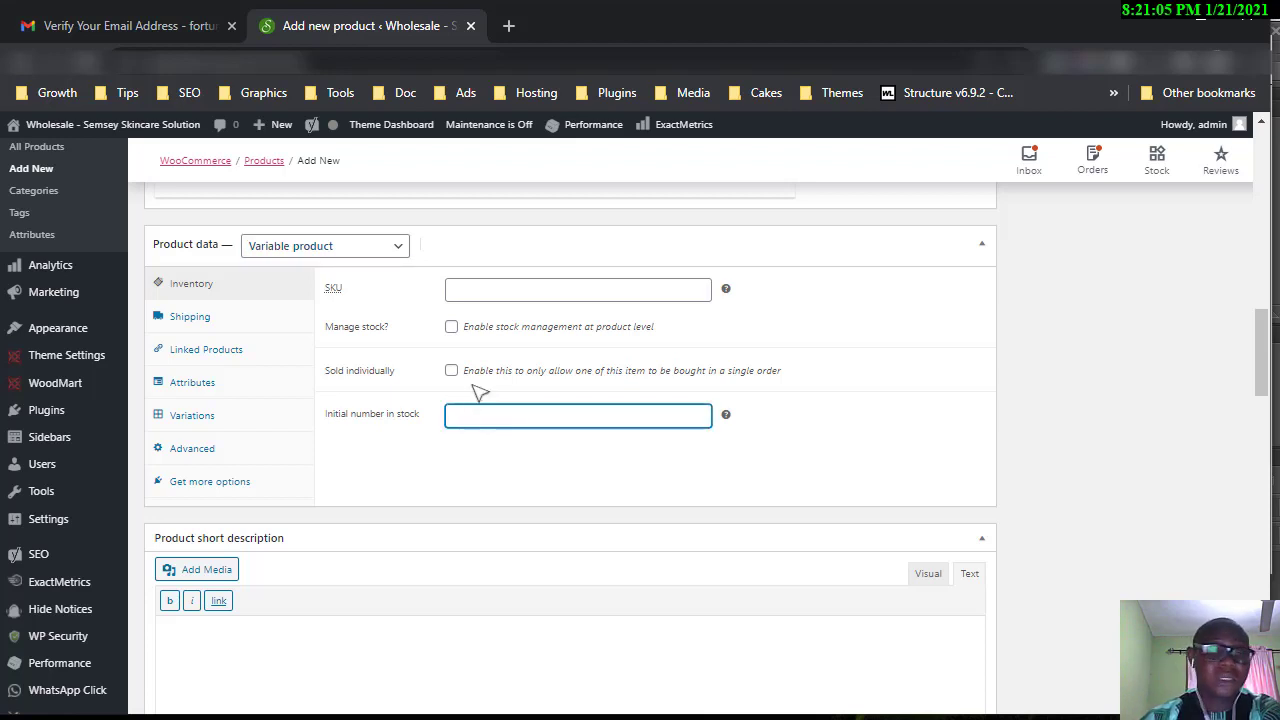
text(100)
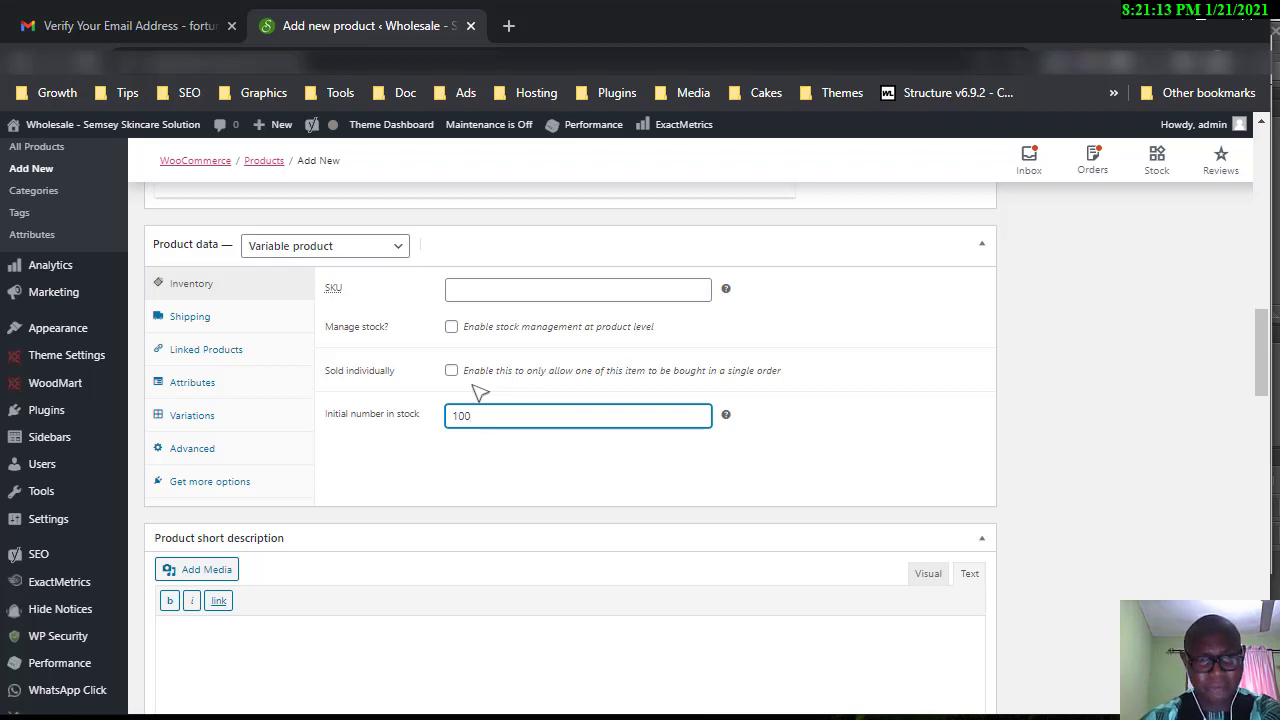
key(BackSpace)
key(BackSpace)
key(BackSpace)
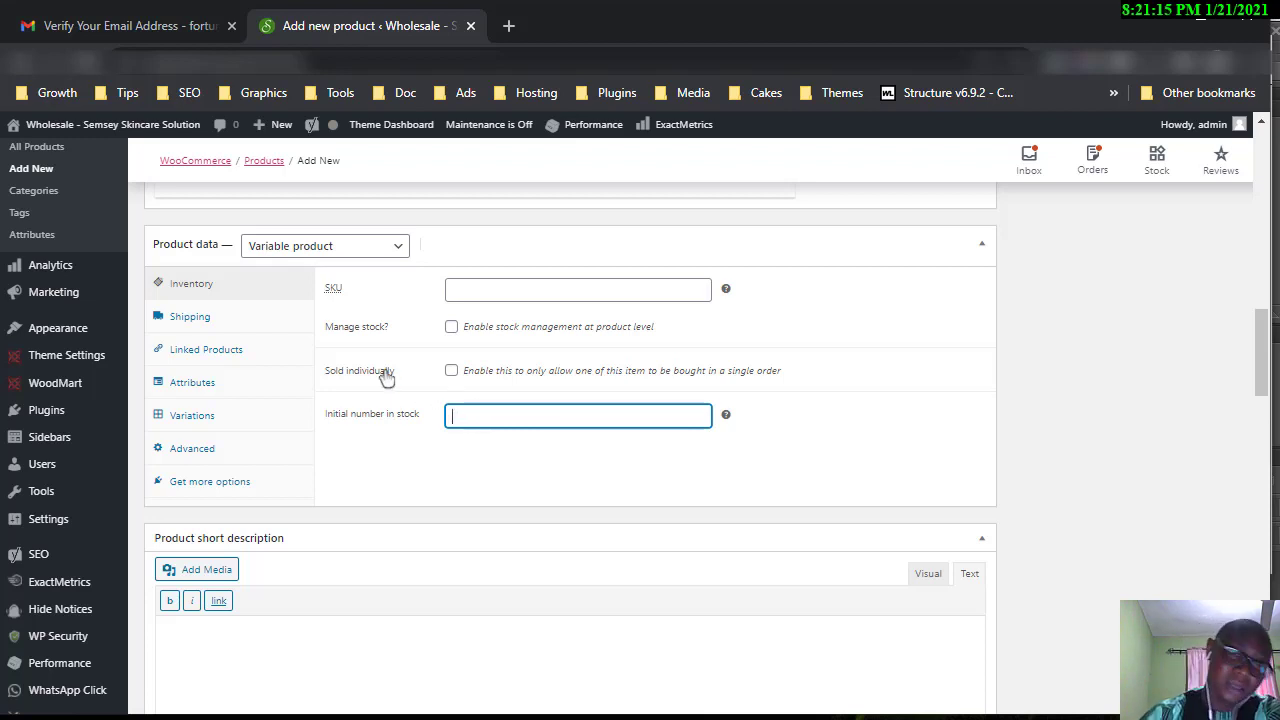
Add a custom product attribute named Size and enable it for use in variations.
click(193, 389)
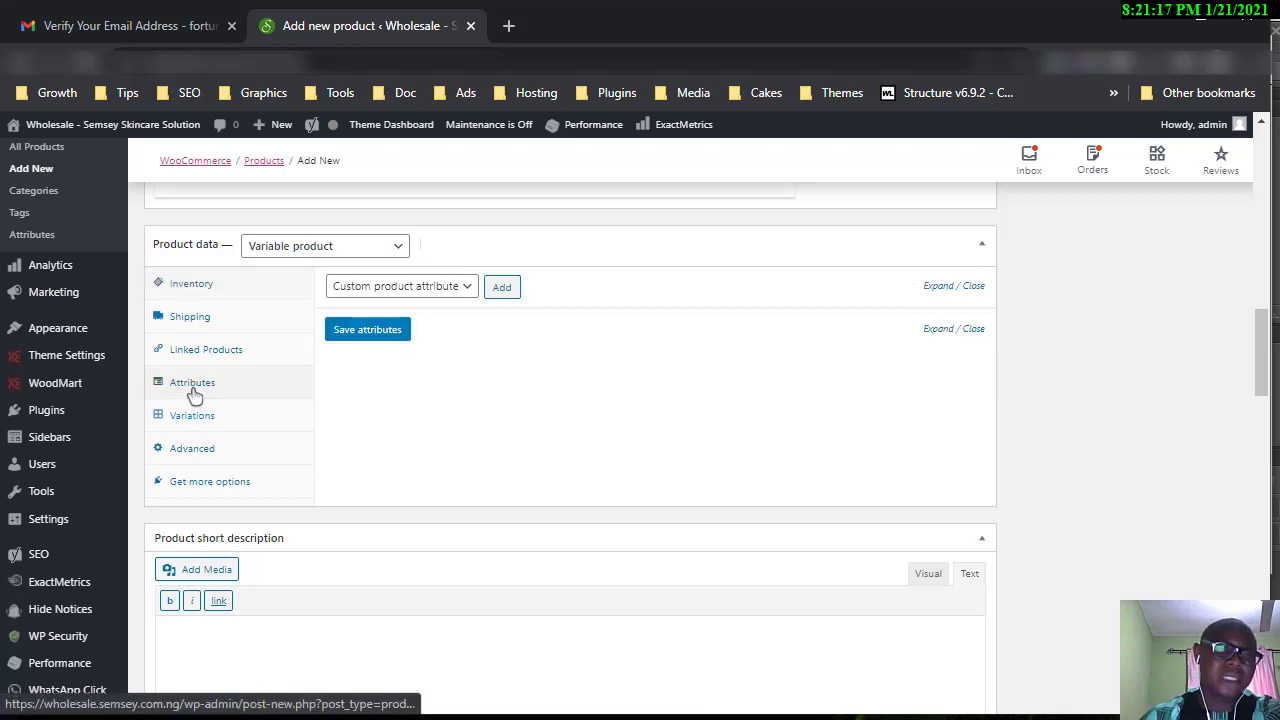
click(499, 295)
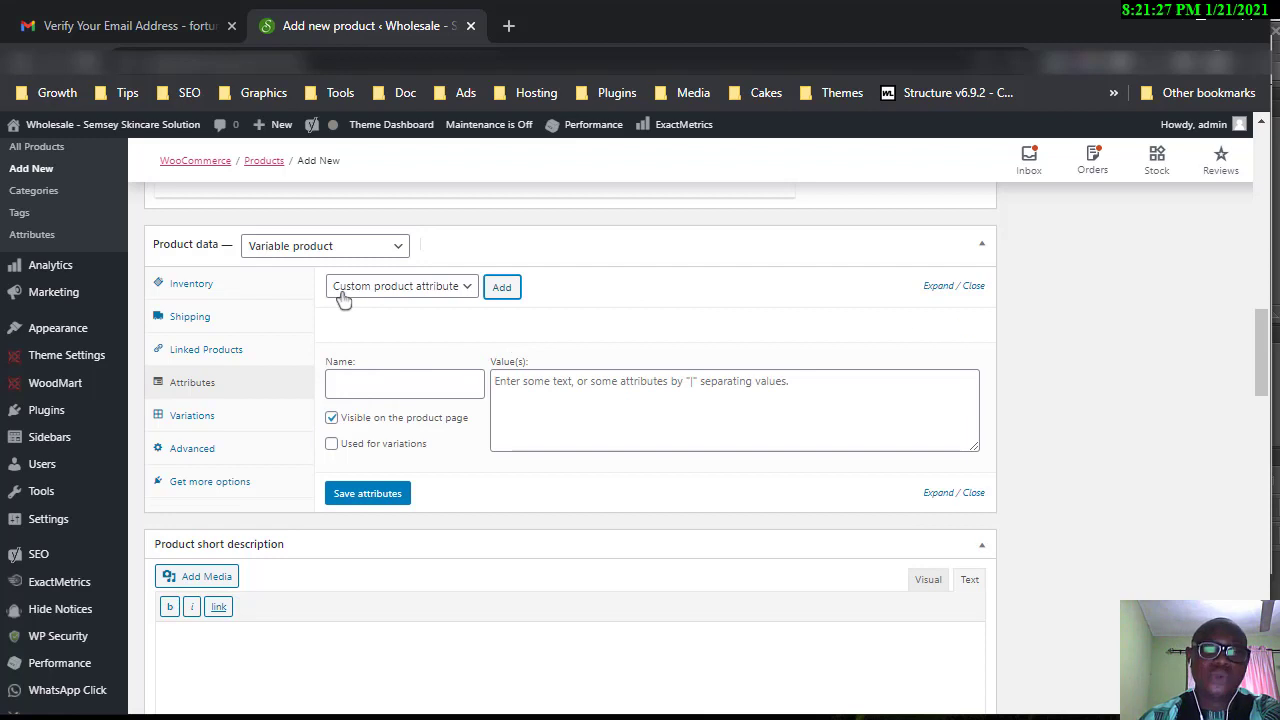
click(373, 290)
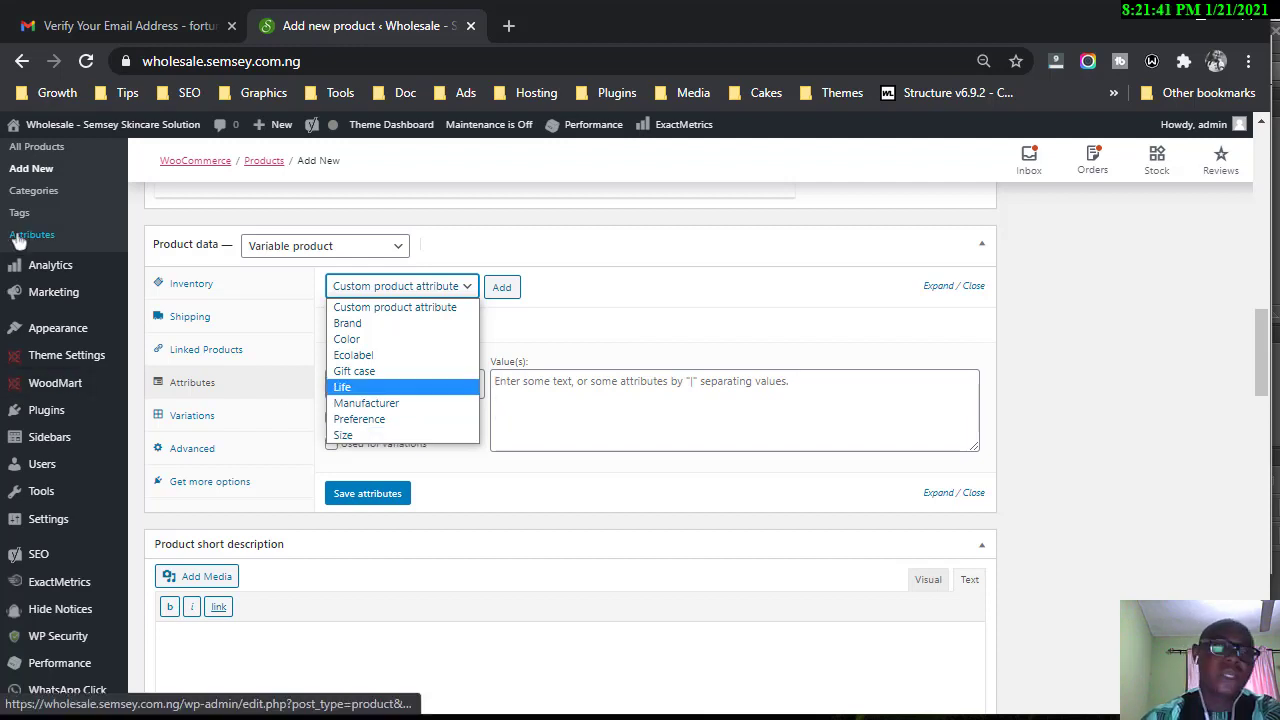
click(534, 430)
click(534, 430)
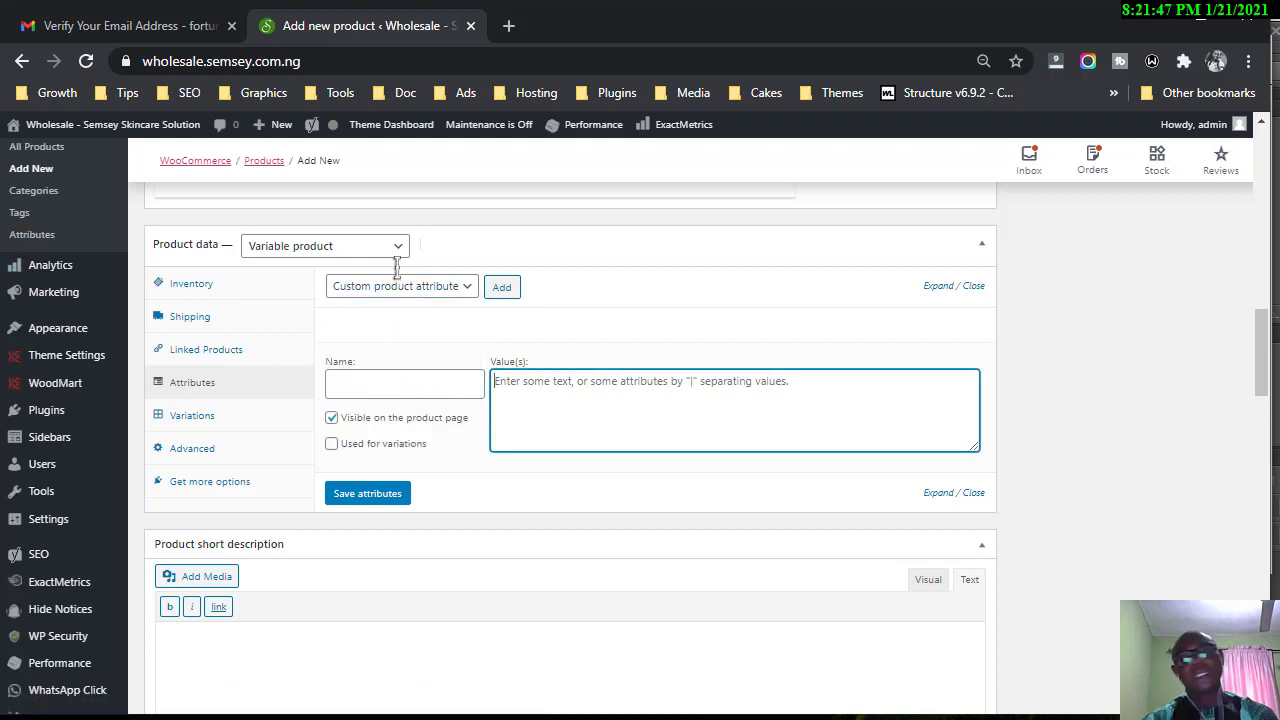
key(shift+Tab)
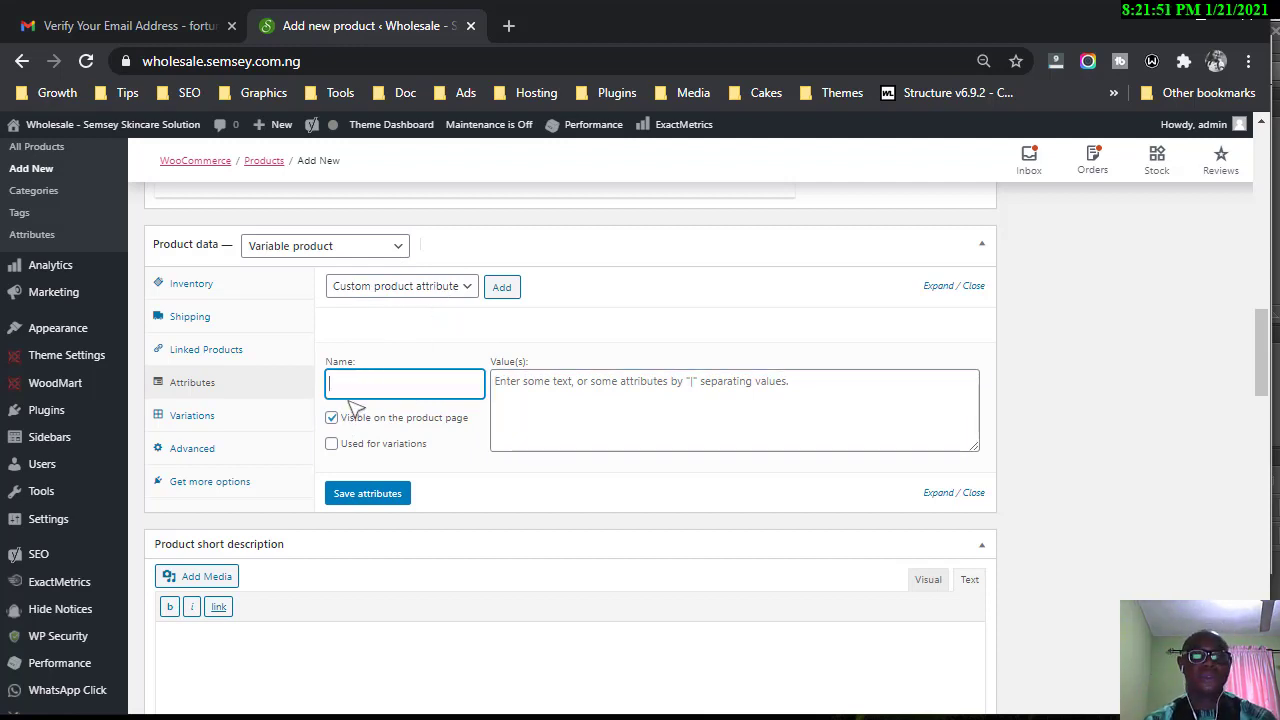
text(S)
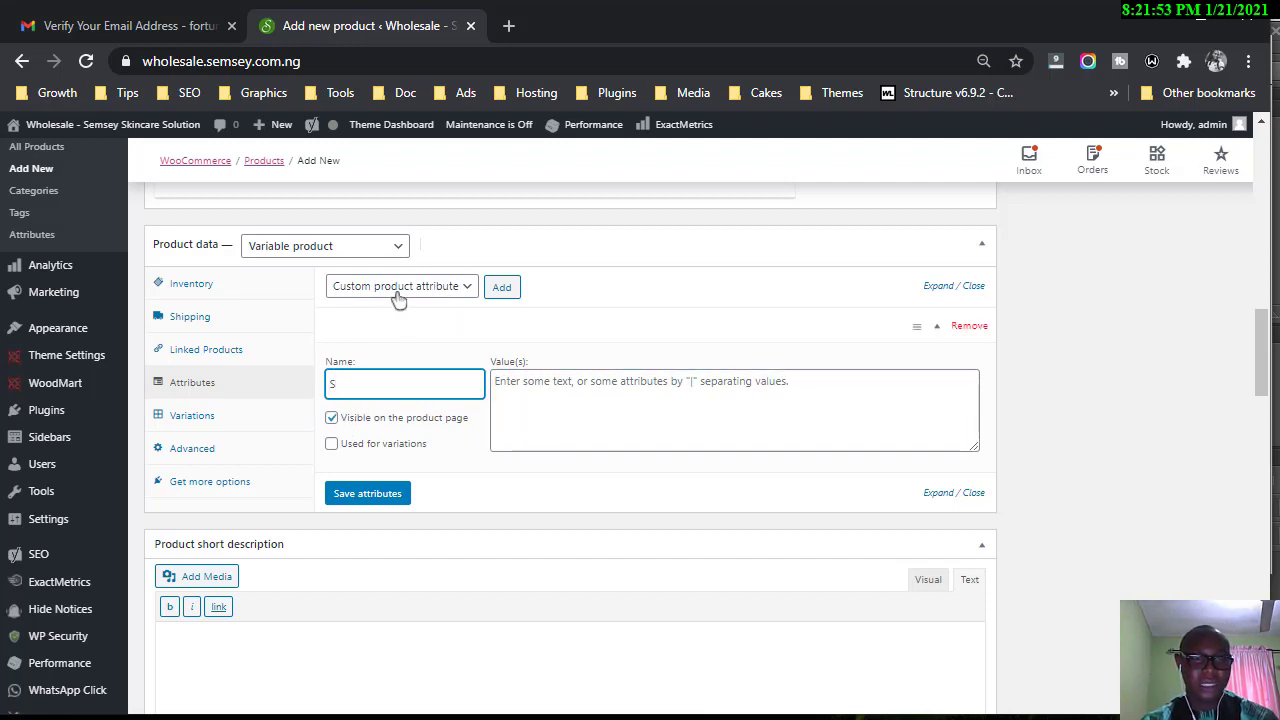
text(ize)
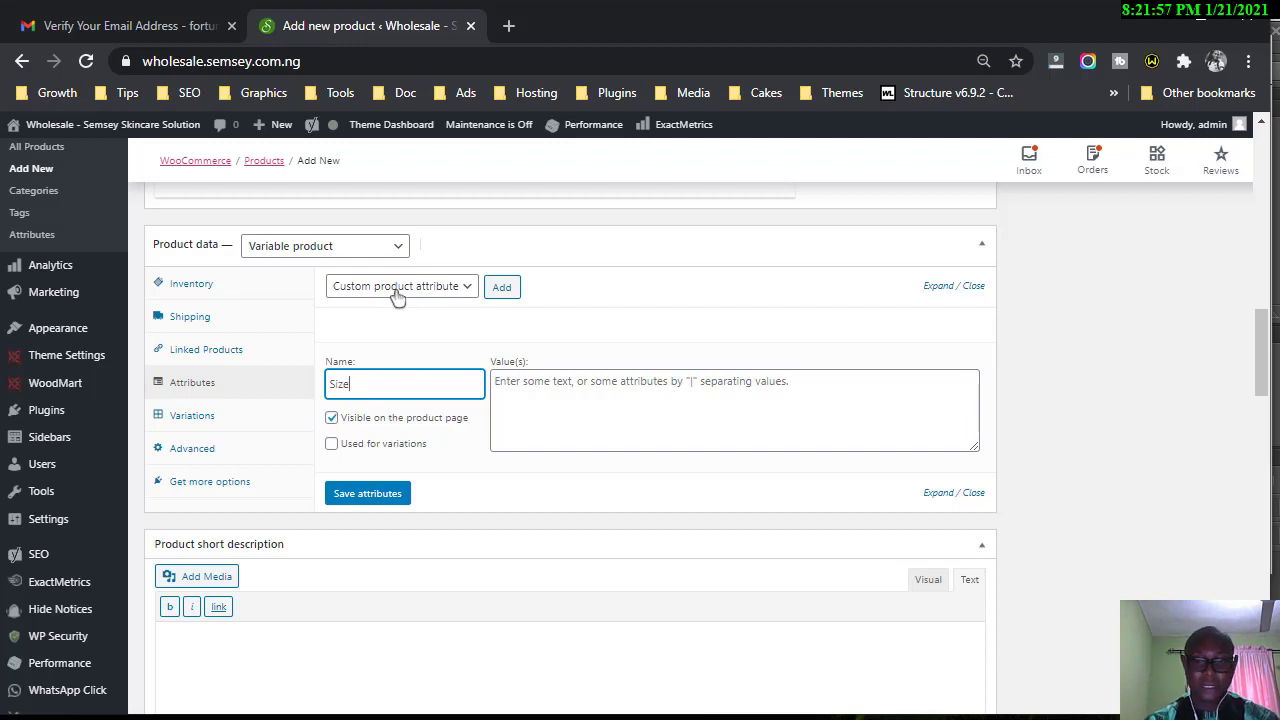
click(332, 445)
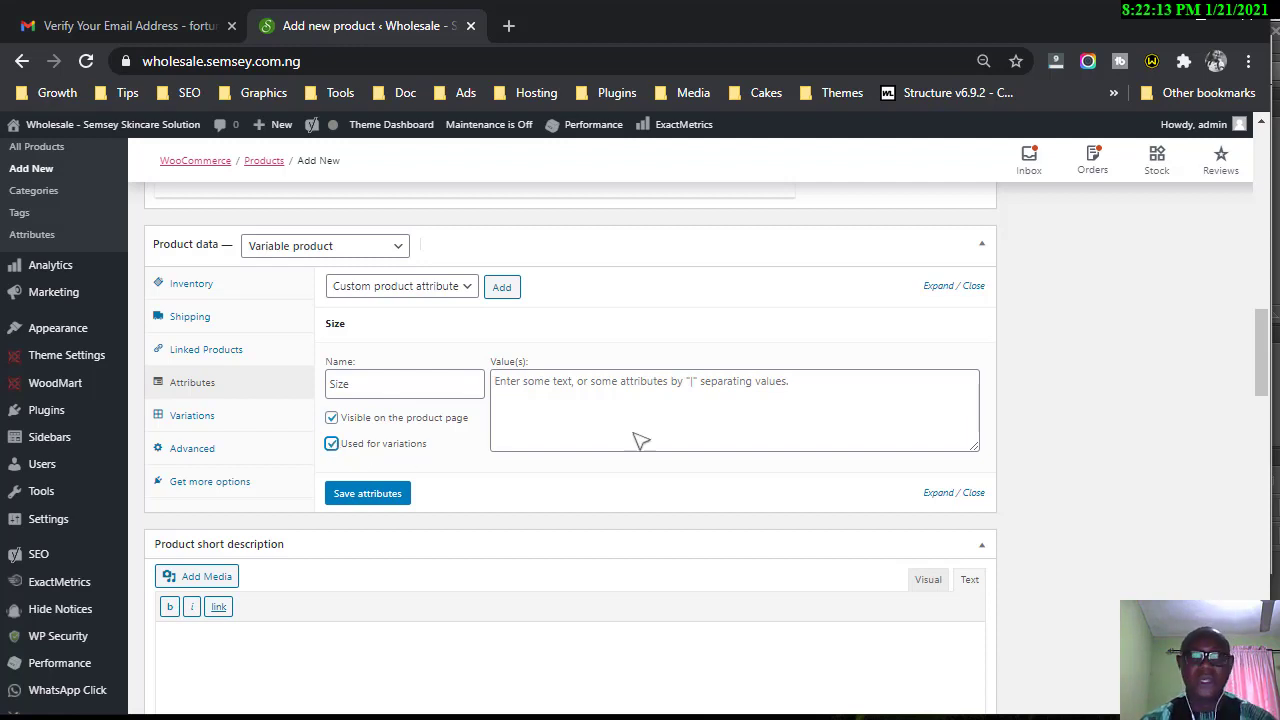
click(538, 358)
text(Black)
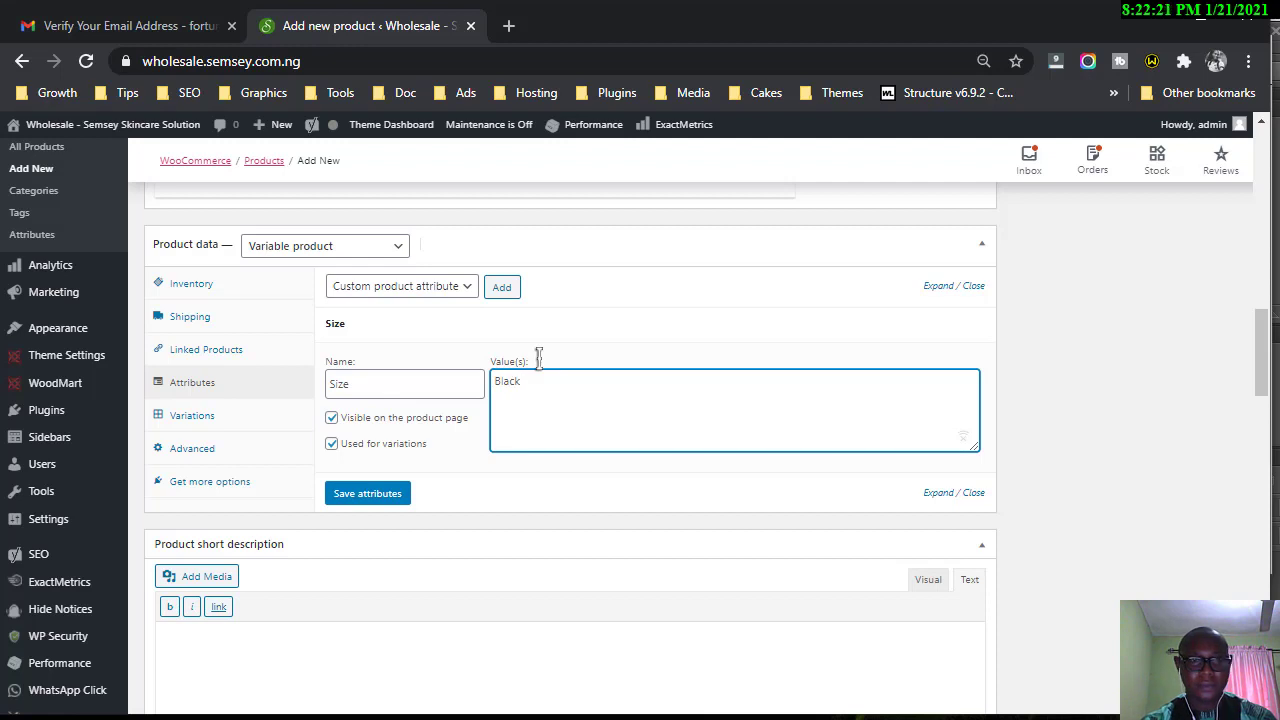
key(BackSpace)
key(BackSpace)
key(BackSpace)
key(BackSpace)
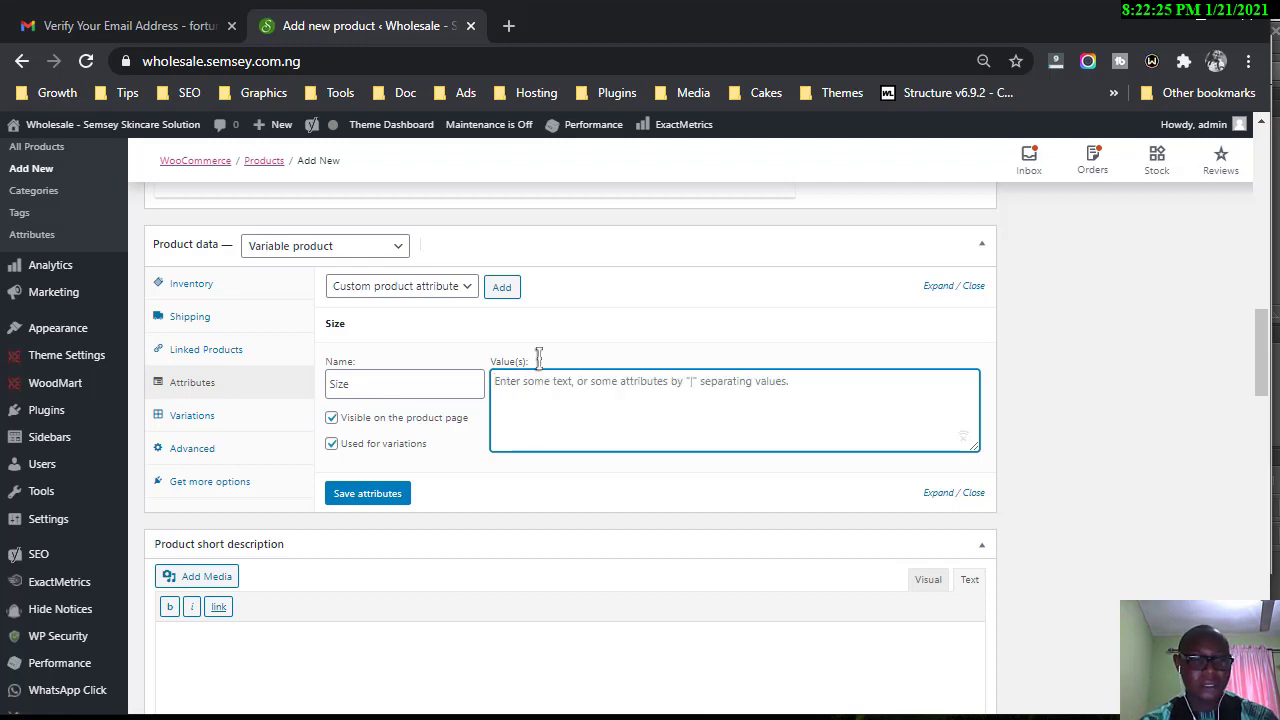
Give the Size attribute the values 1 liter | 500ml | 250ml and save the attributes.
text(1 liter )
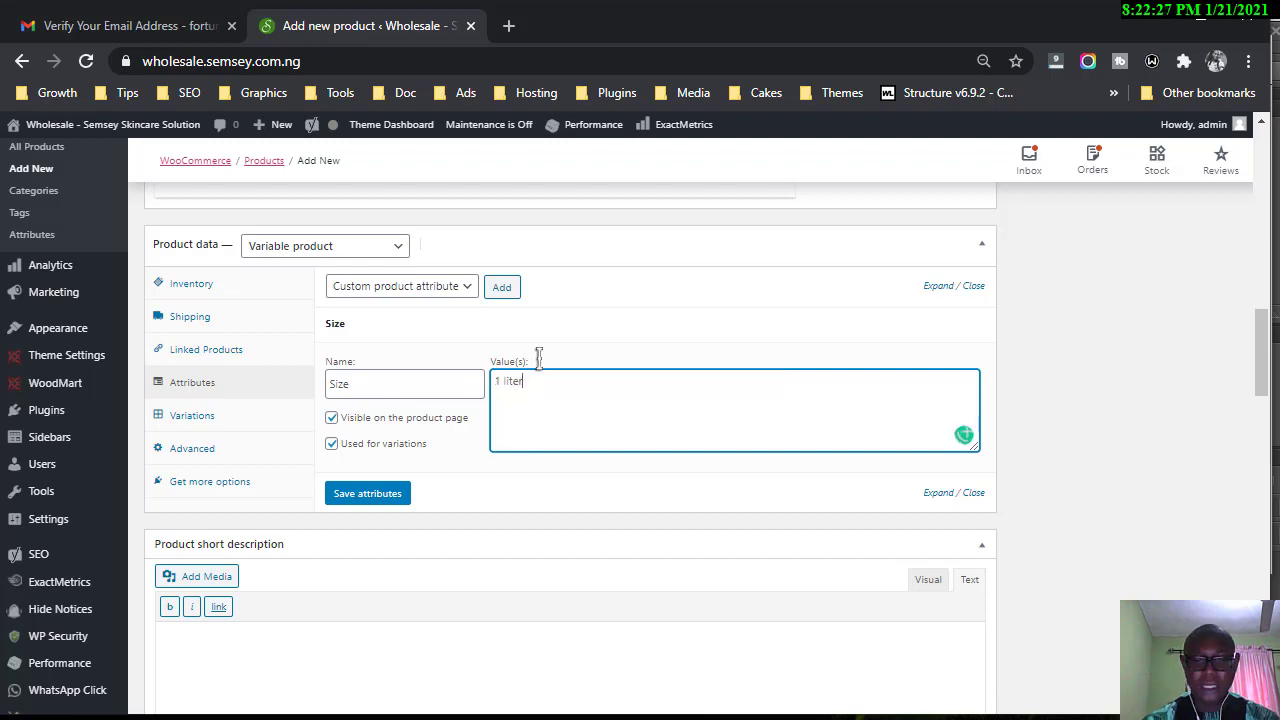
text(| )
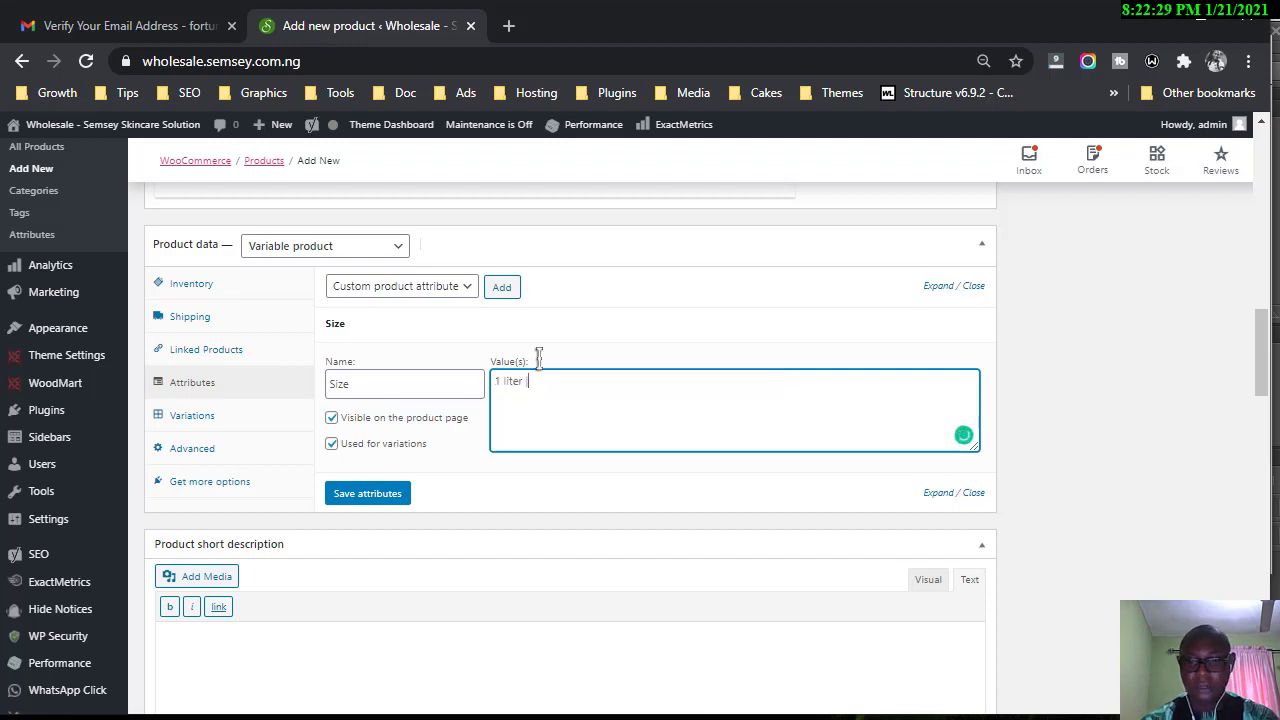
text(500)
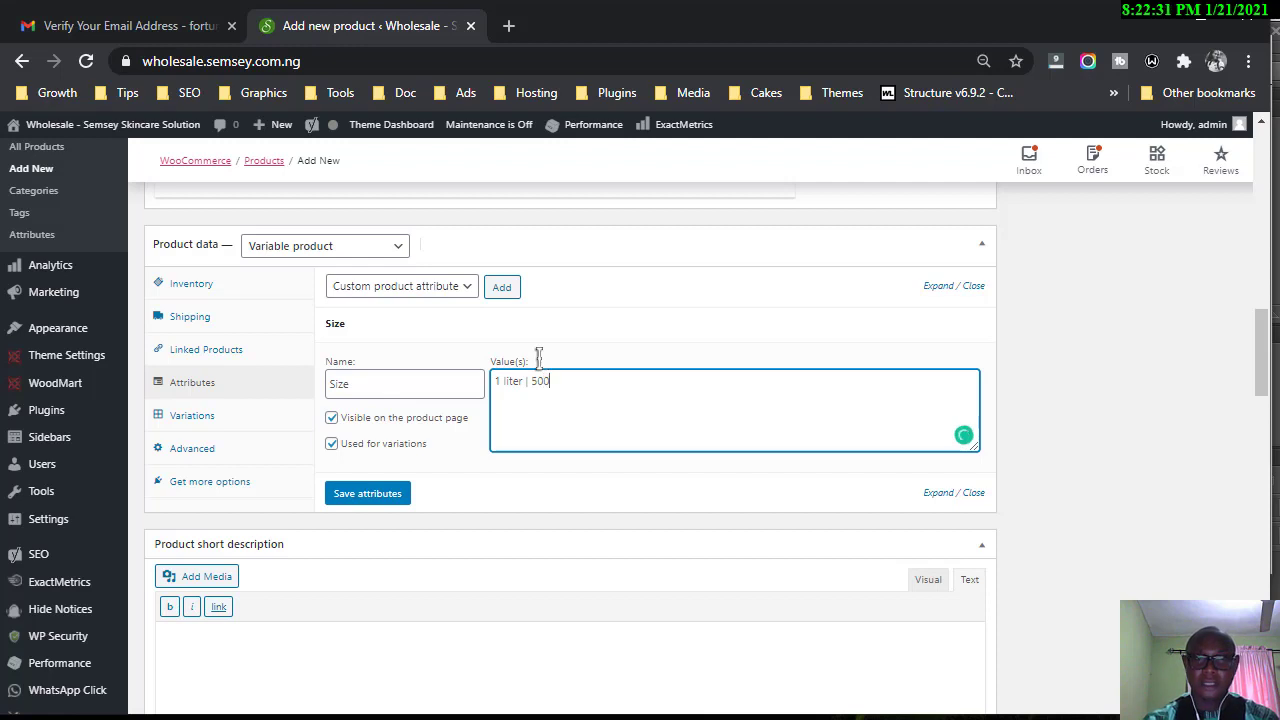
text(ml)
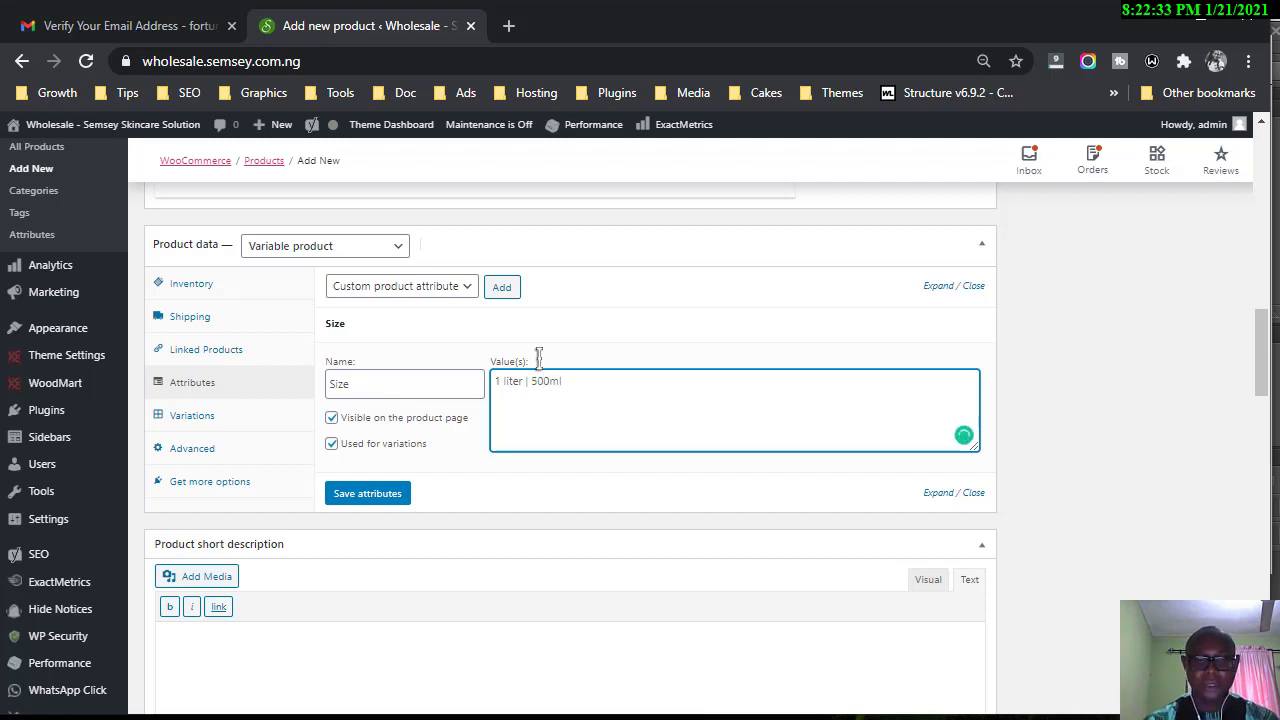
text( |)
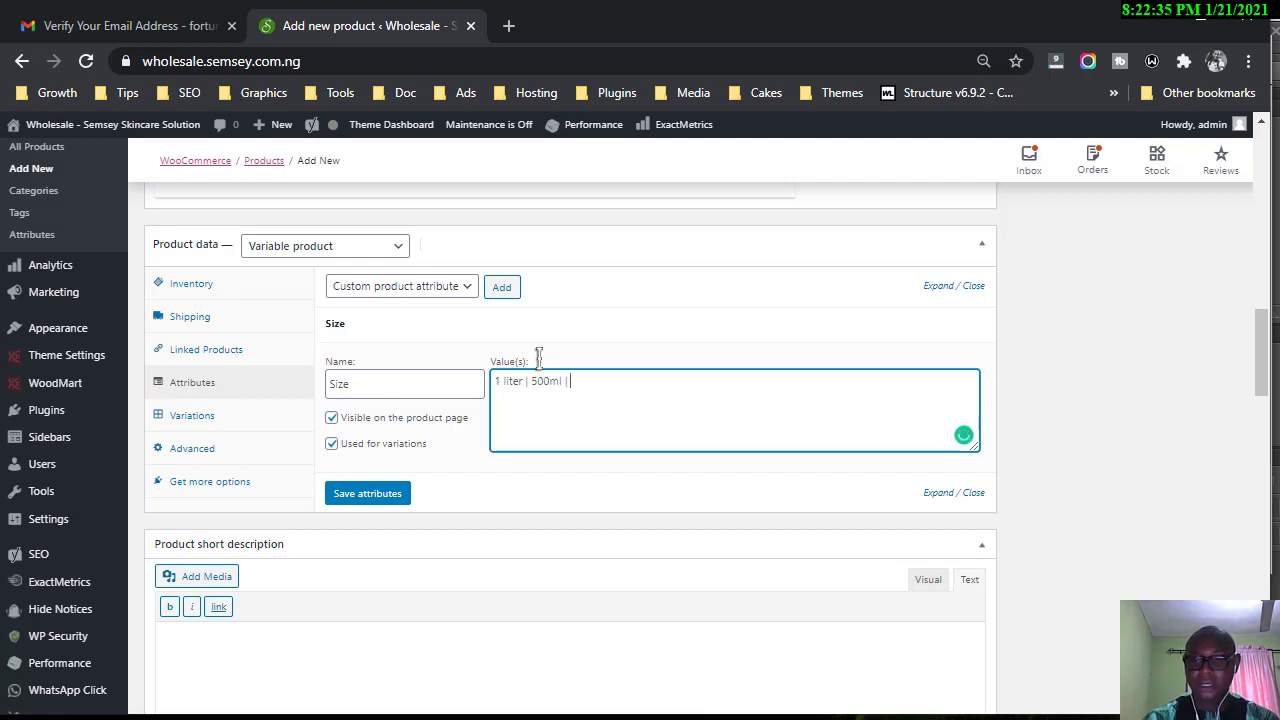
text( 250ml)
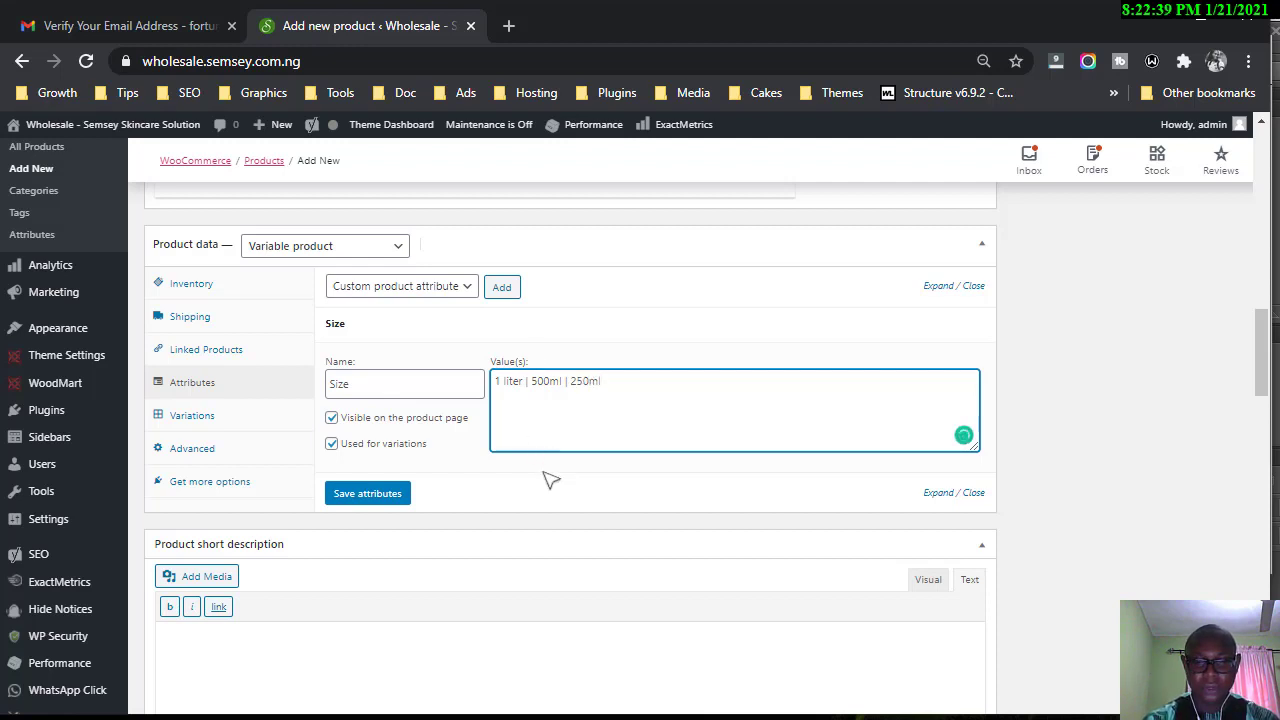
click(367, 494)
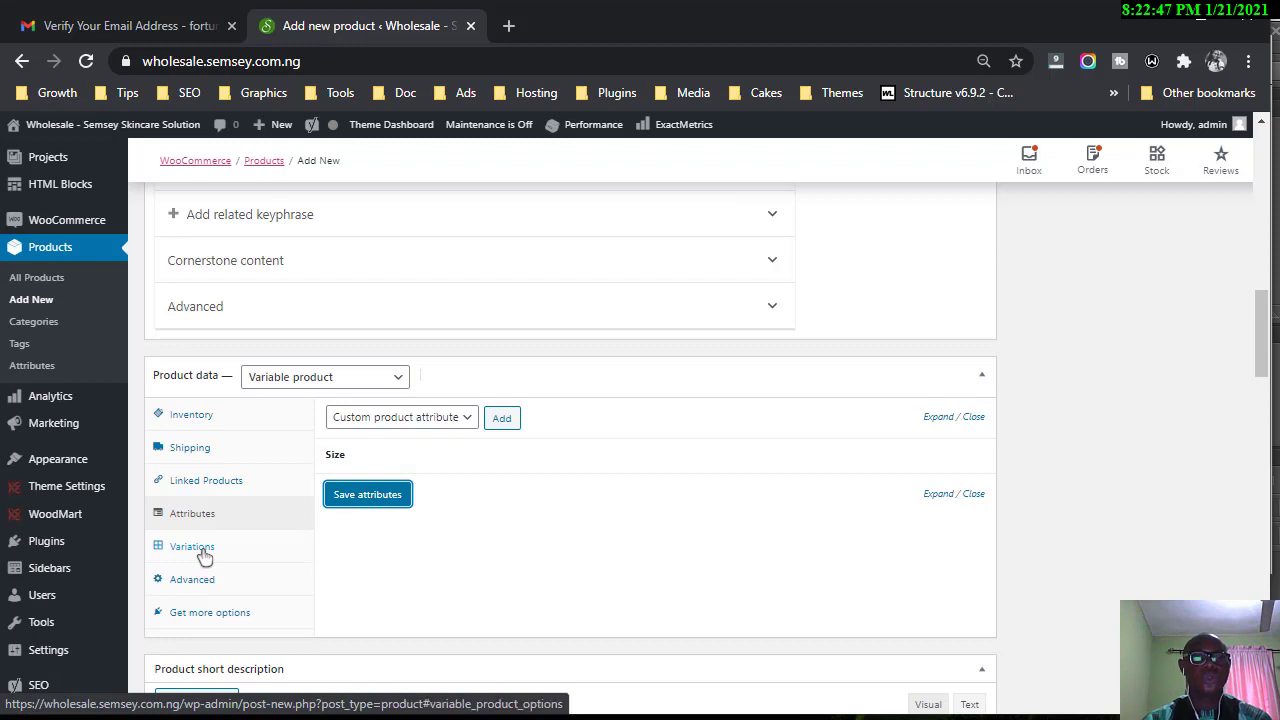
Generate the product's variations with the Create variations from all attributes option and accept the confirmation messages.
click(201, 549)
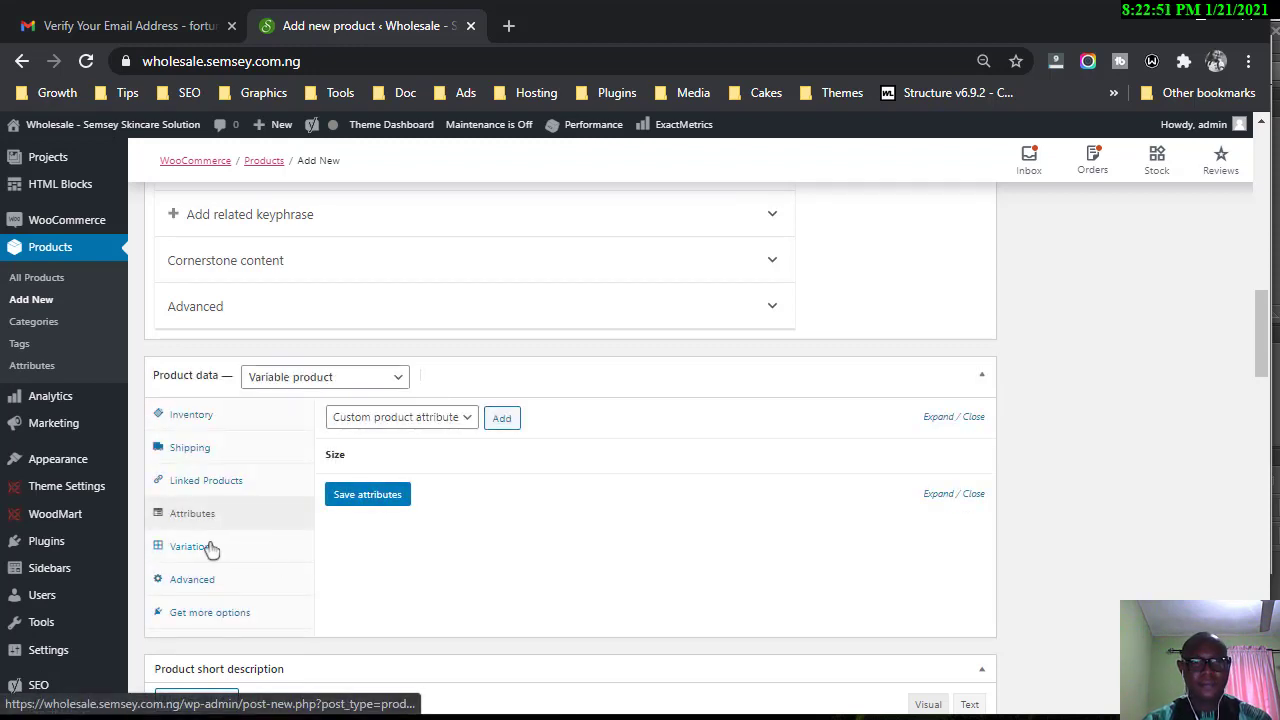
click(210, 549)
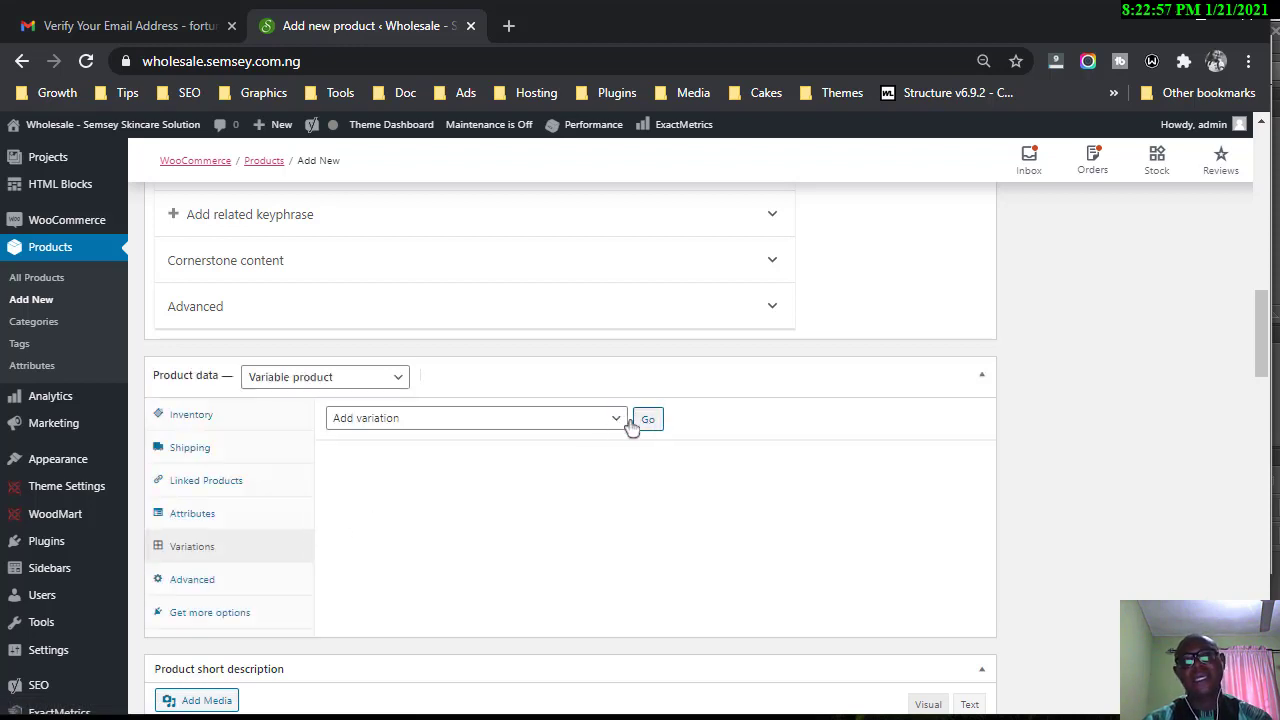
click(617, 420)
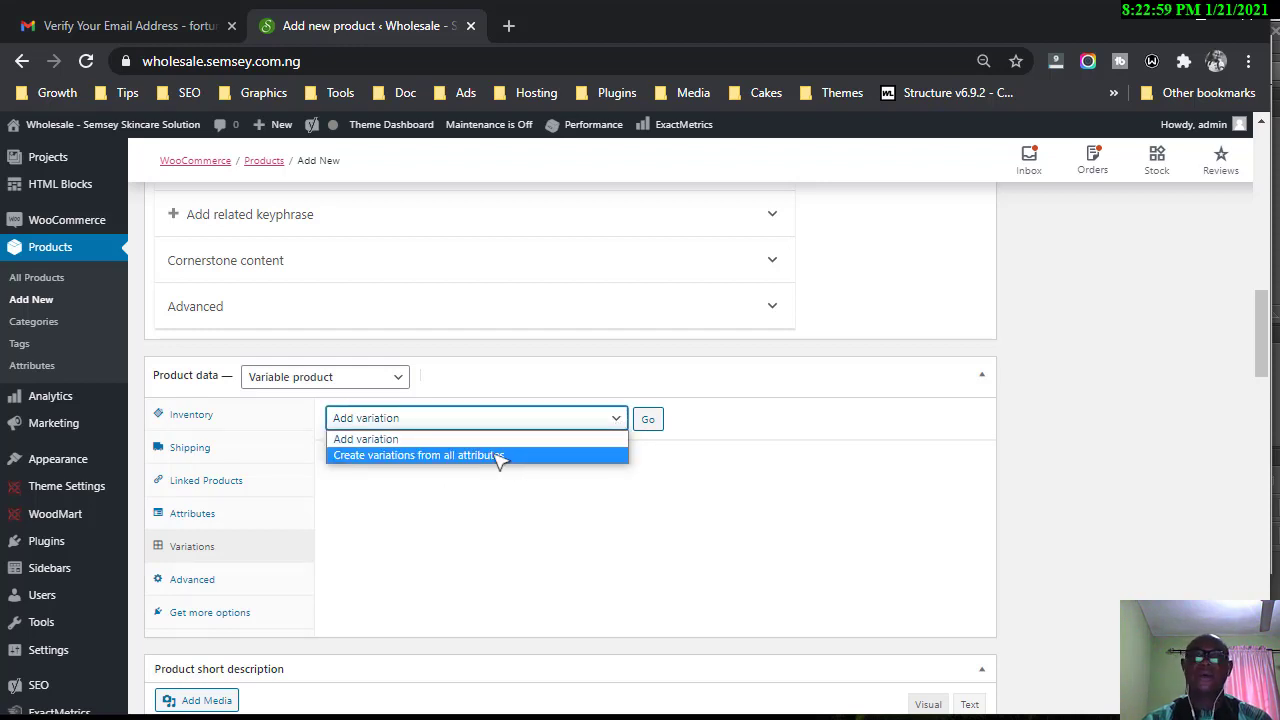
click(500, 456)
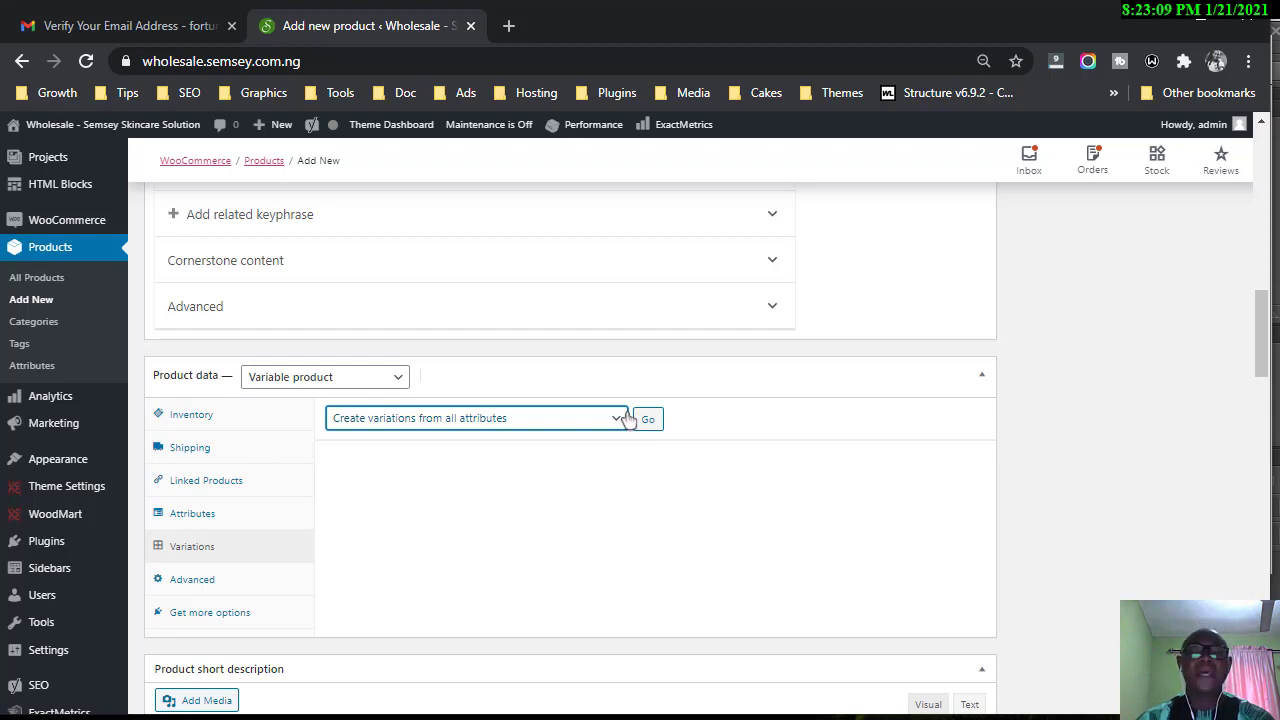
click(445, 420)
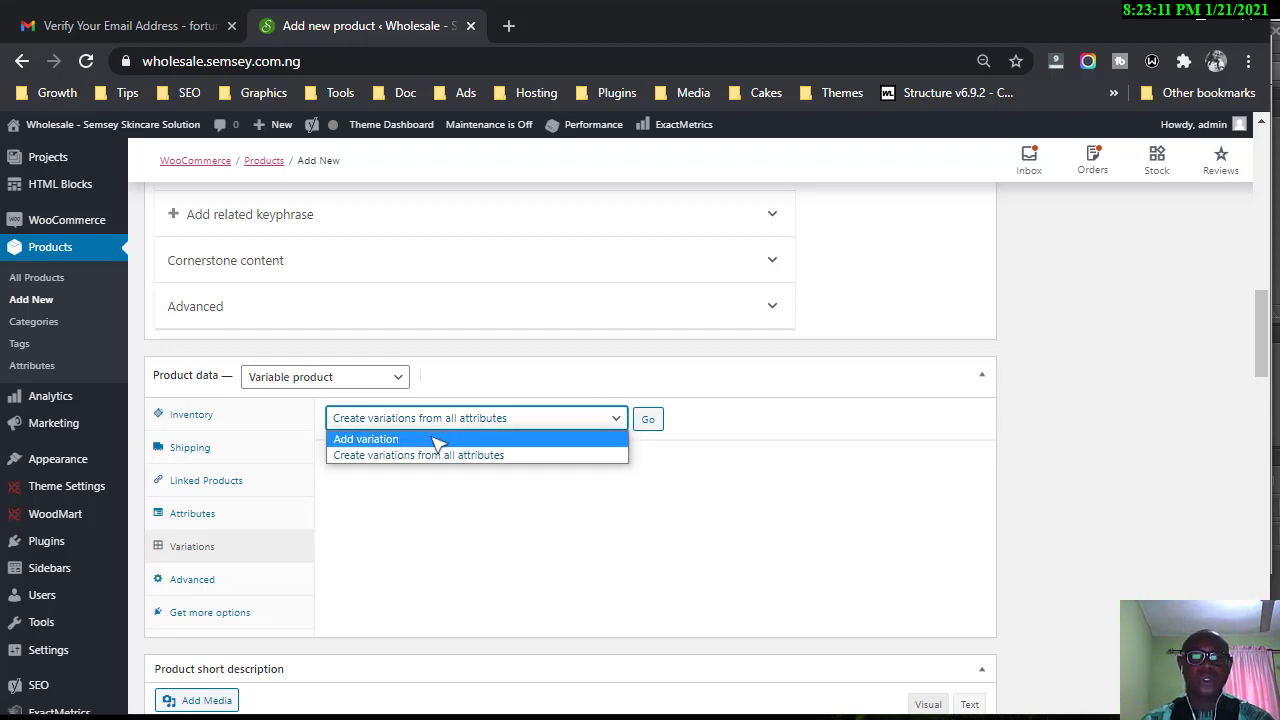
click(430, 440)
click(565, 422)
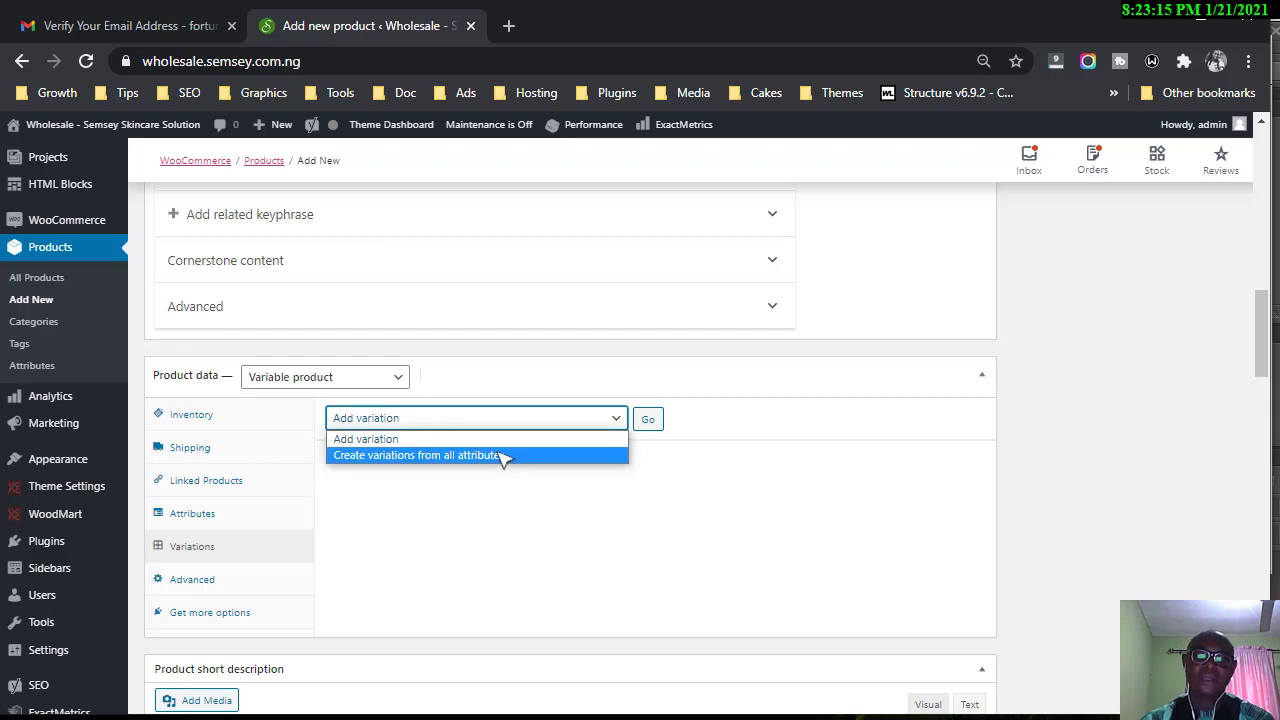
click(595, 455)
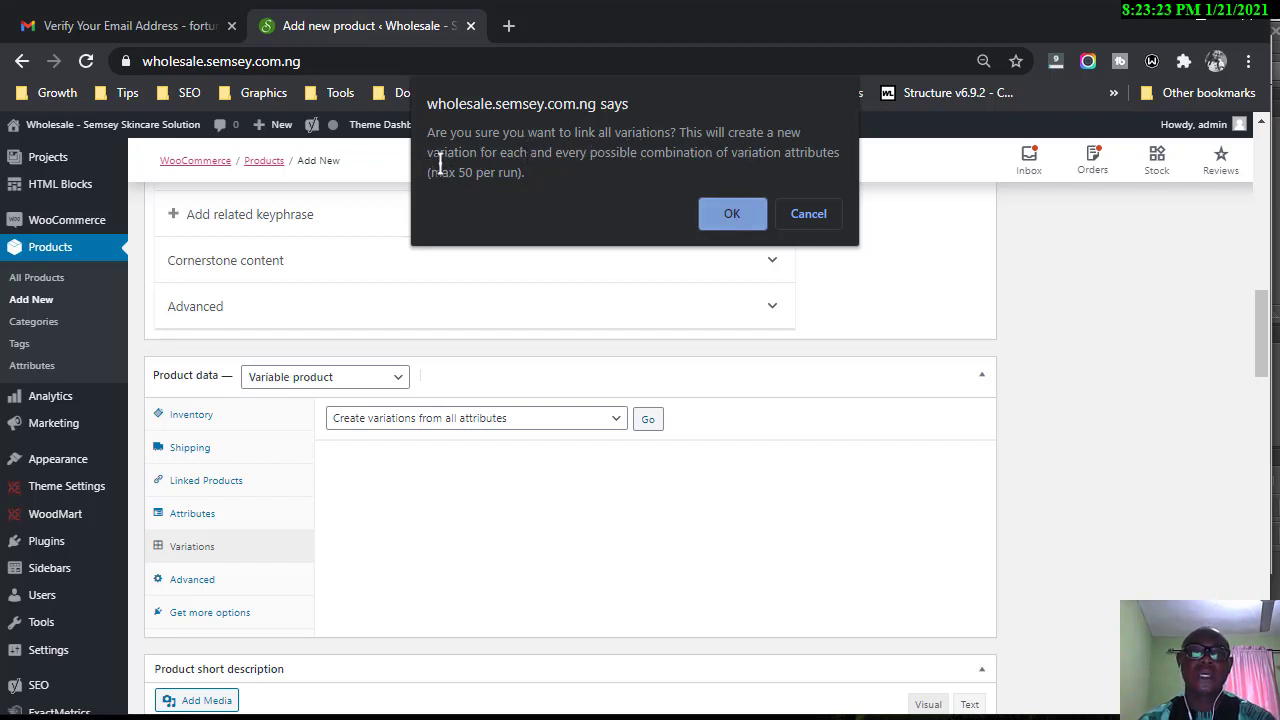
click(733, 215)
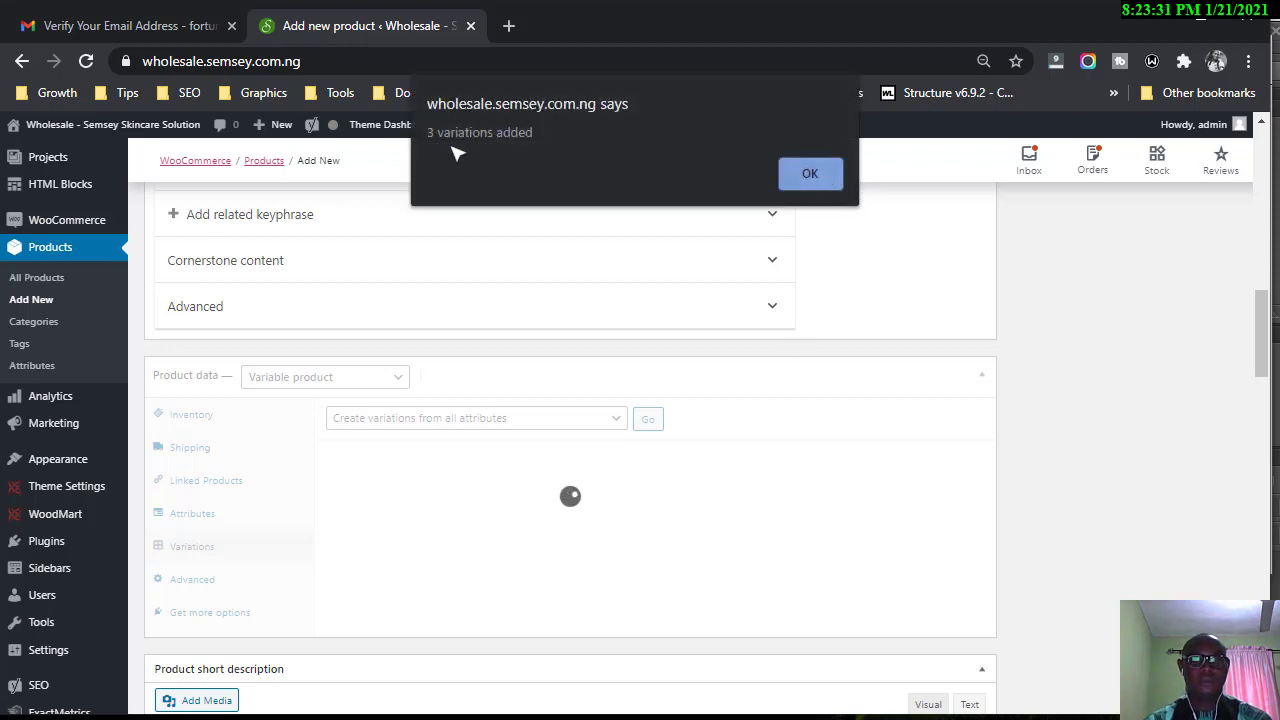
click(810, 178)
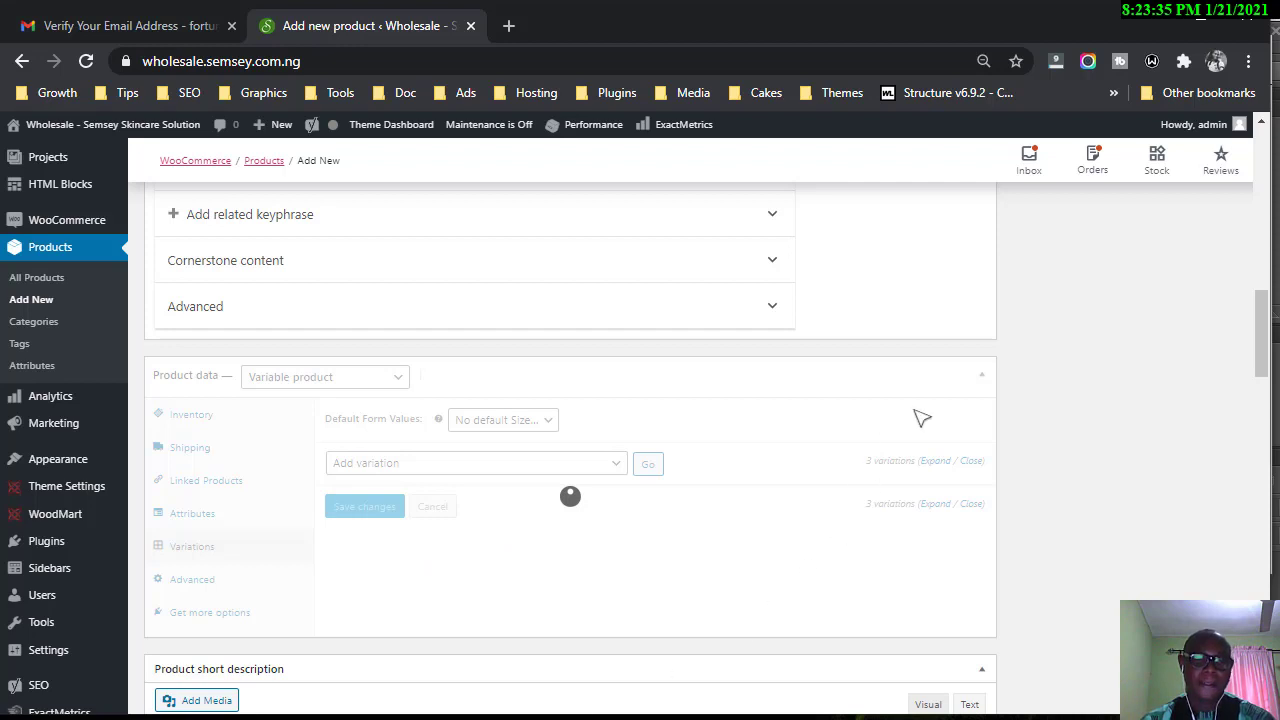
Check the 1kg price in the Notepad notes and set the 1 liter variation's regular price to 8500.
key(alt+Tab)
scroll(998, 525, down, 3)
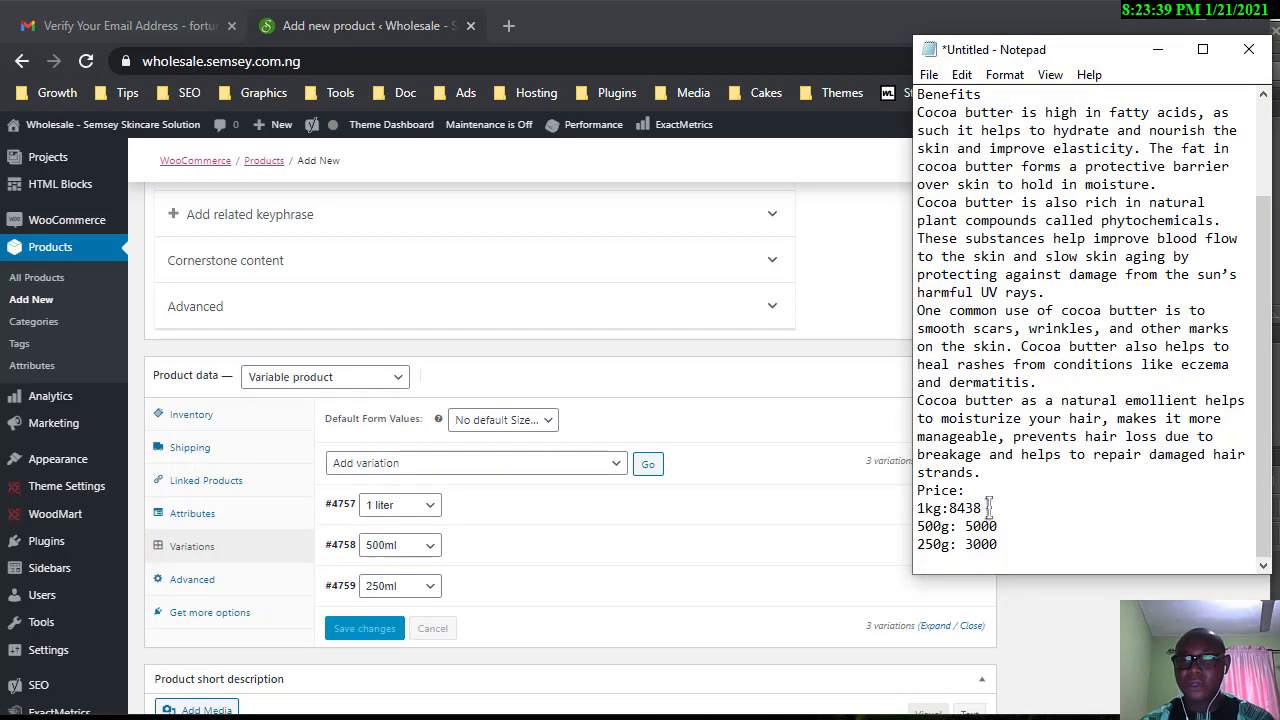
drag(983, 508, 955, 508)
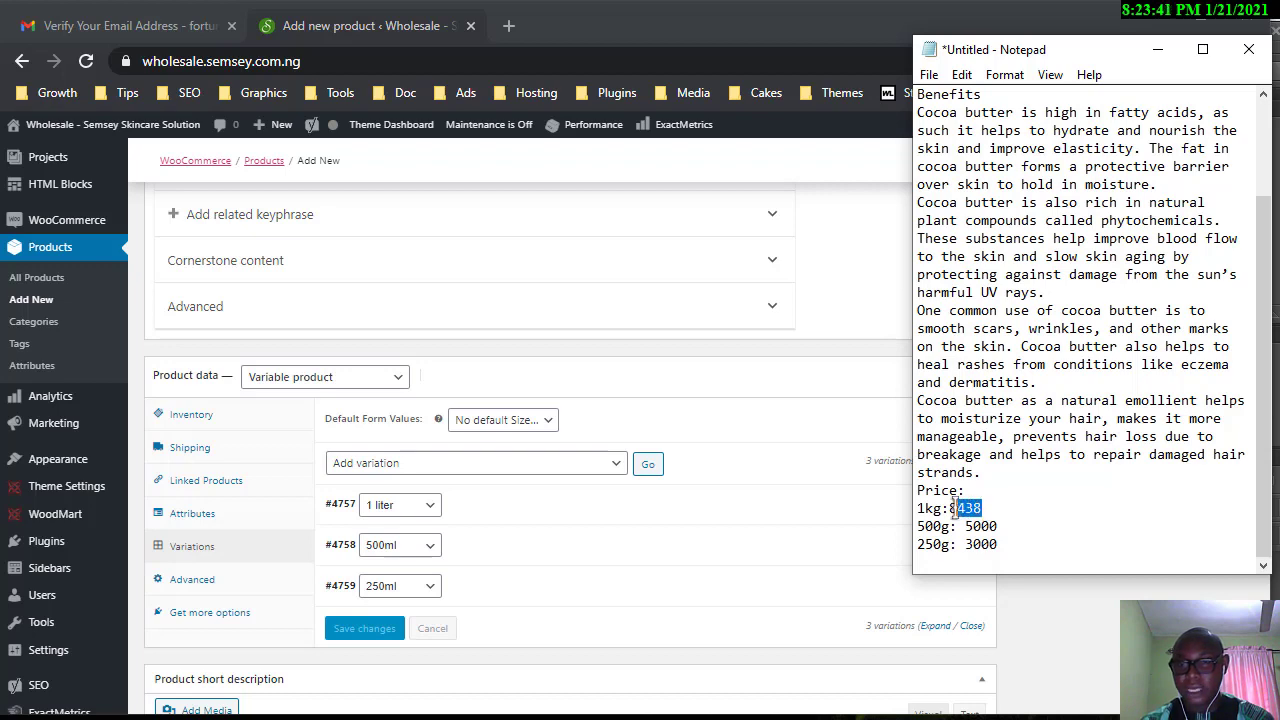
click(585, 520)
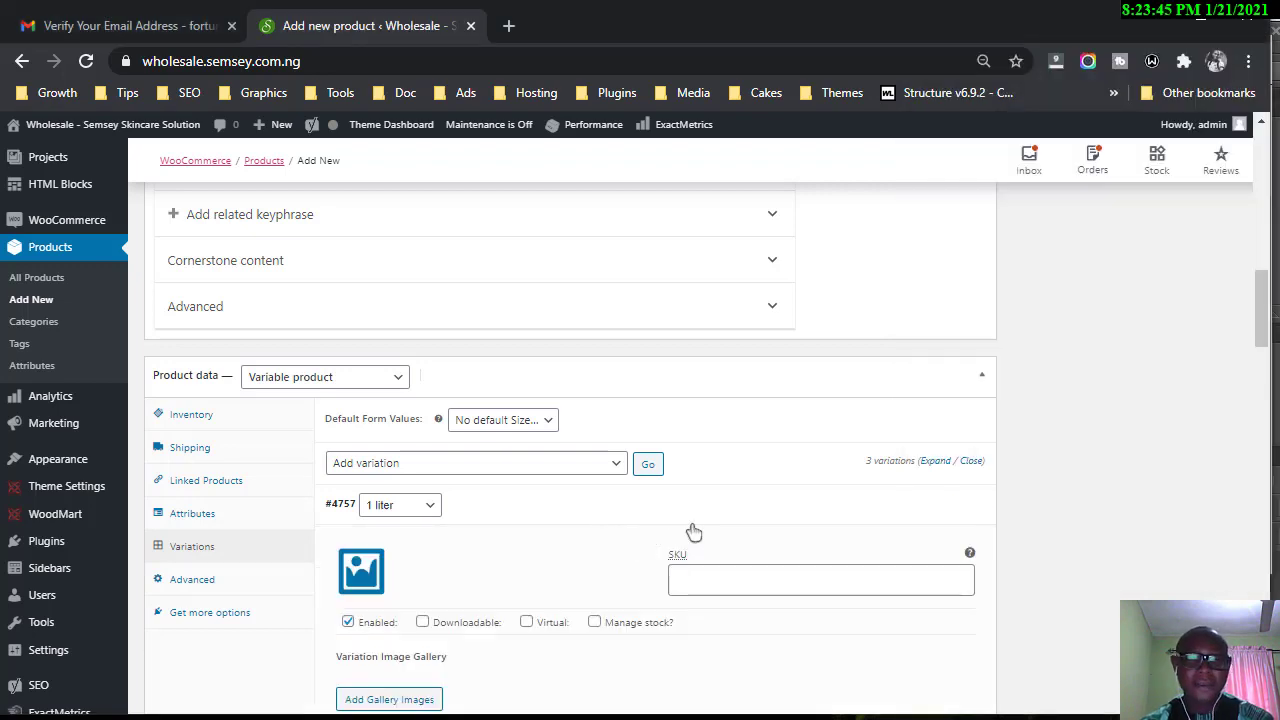
scroll(688, 528, down, 2)
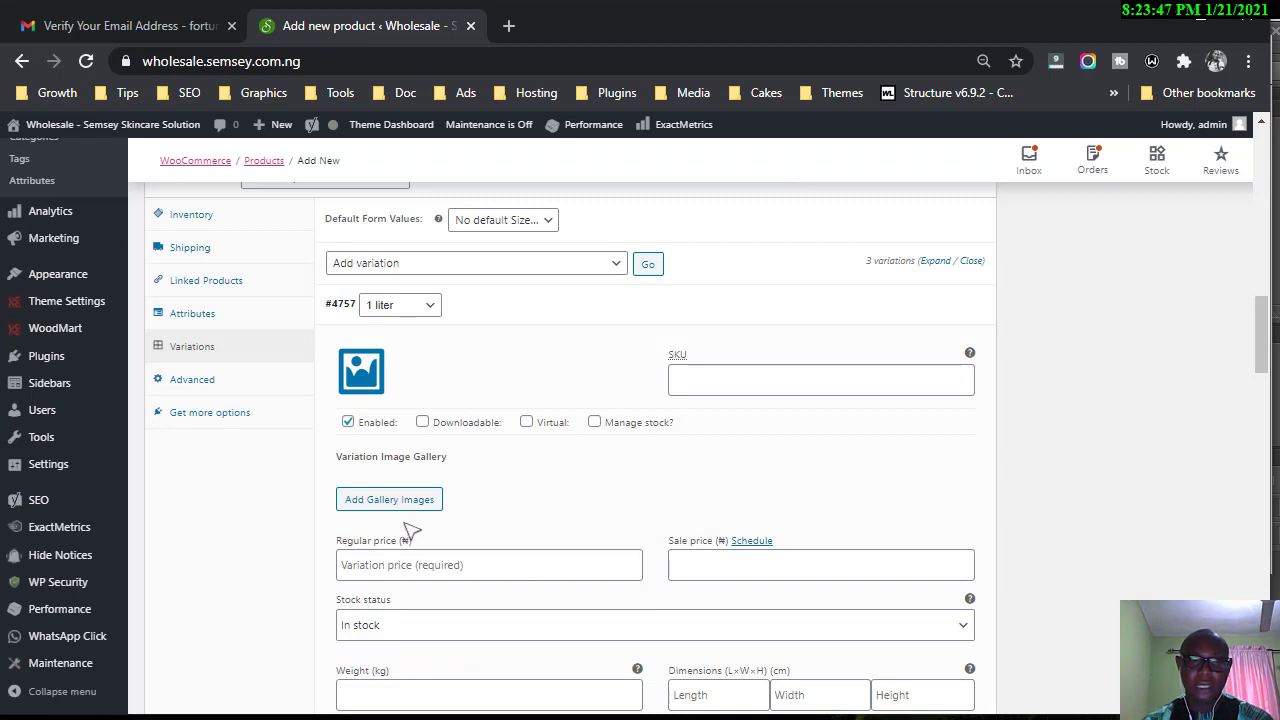
click(405, 538)
text(8500)
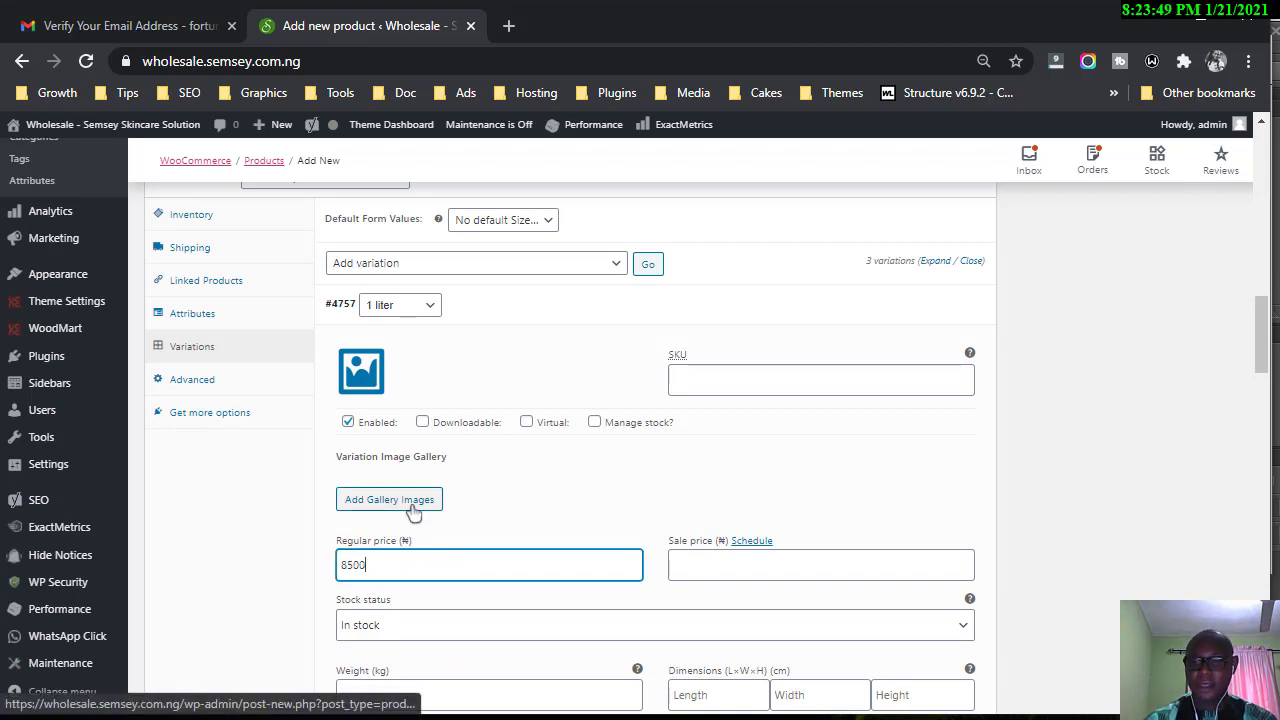
click(510, 295)
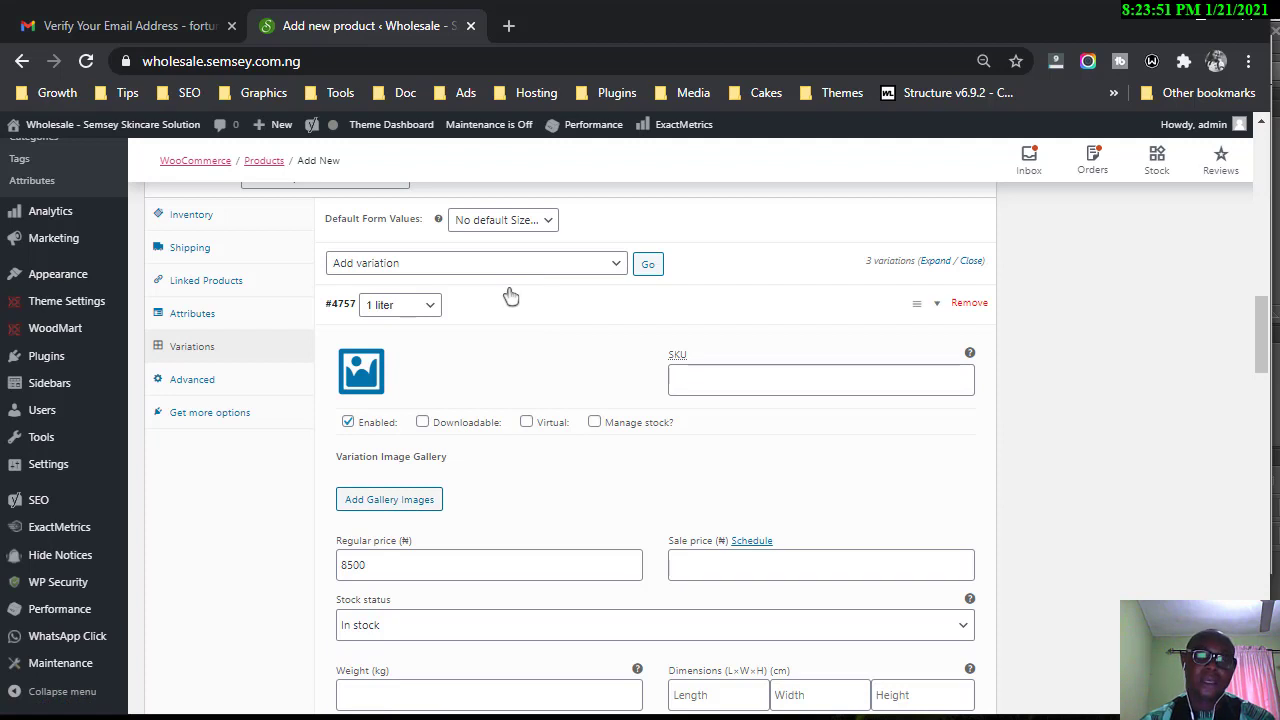
click(510, 295)
click(510, 297)
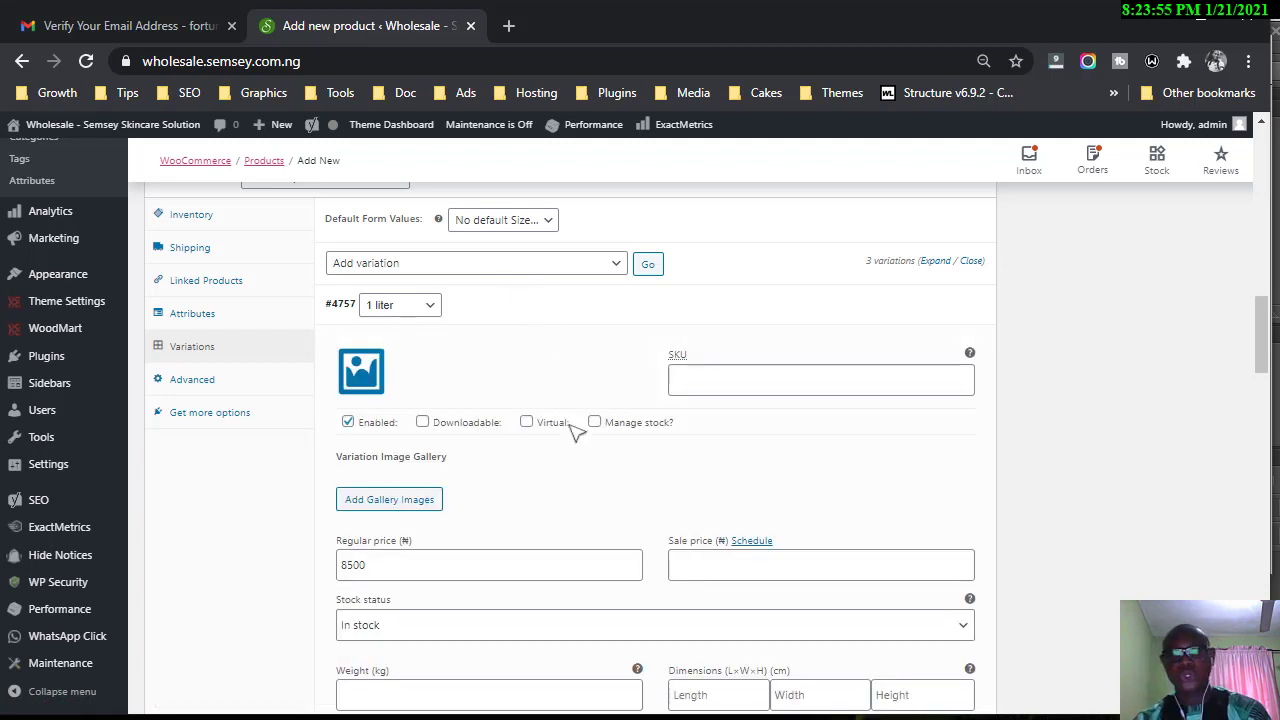
scroll(575, 425, down, 1)
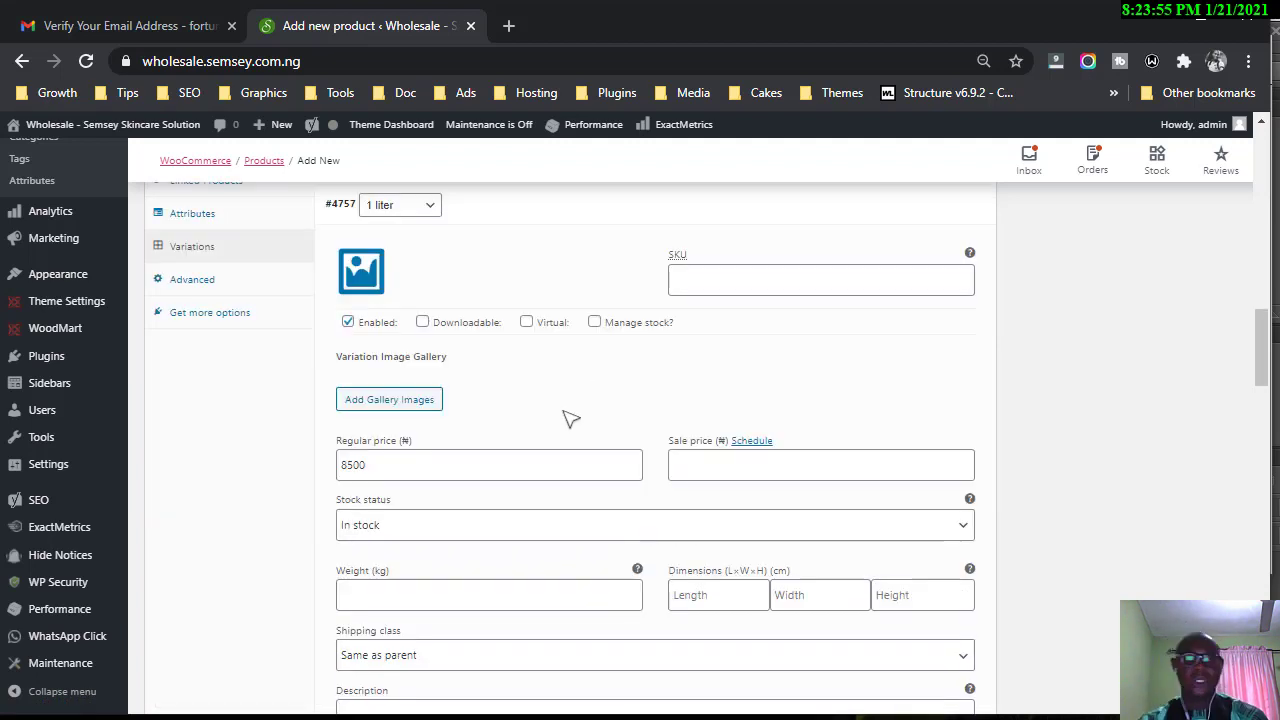
click(693, 466)
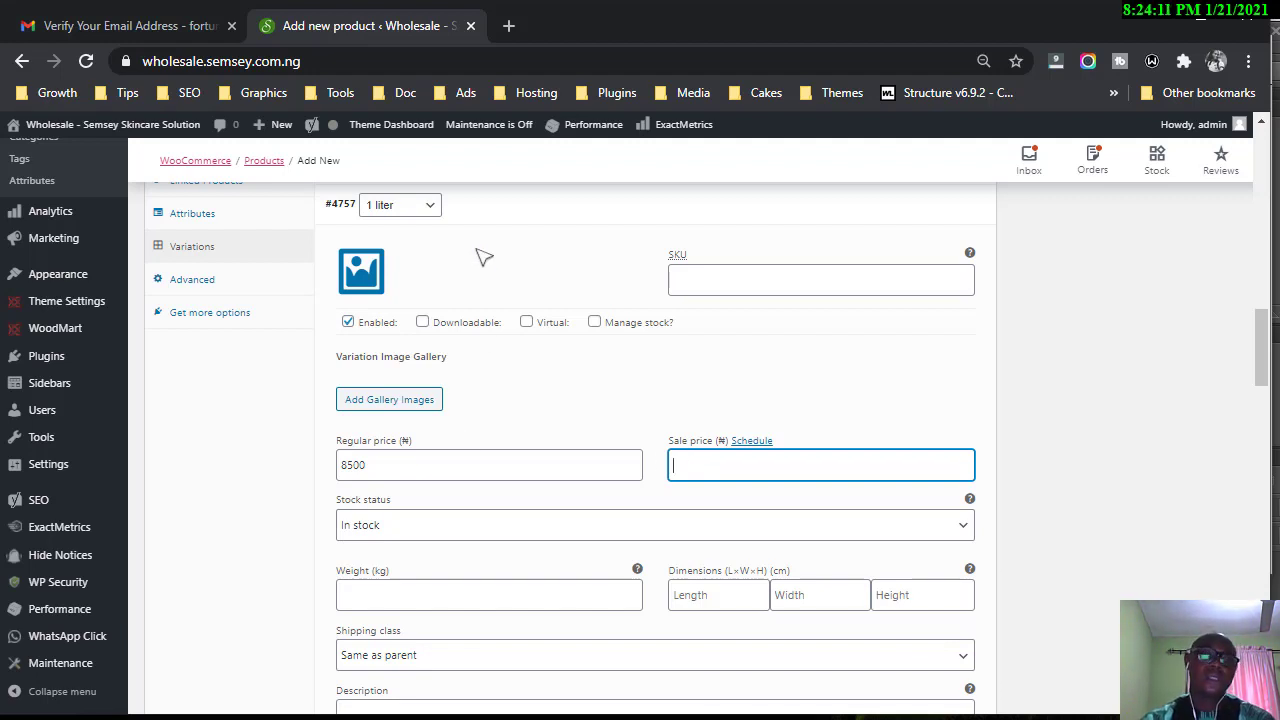
scroll(525, 373, up, 2)
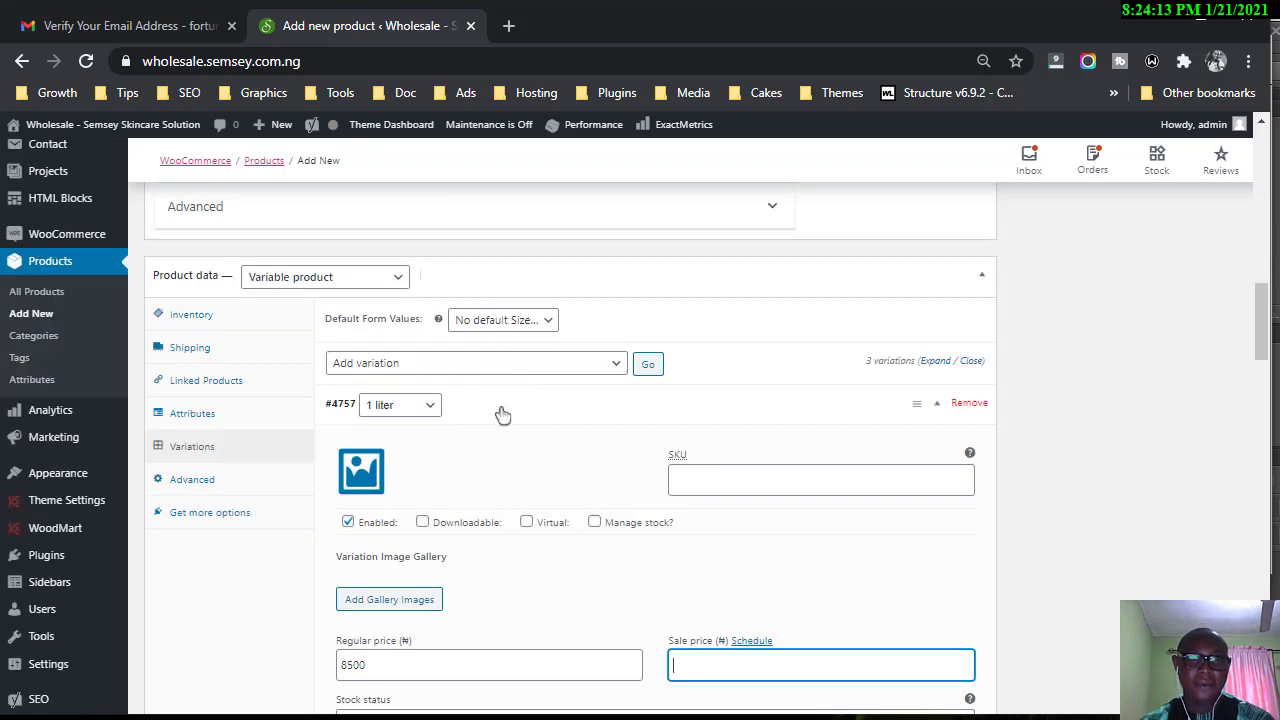
Set the 500ml variation's regular price to 5000 and collapse its details.
click(506, 420)
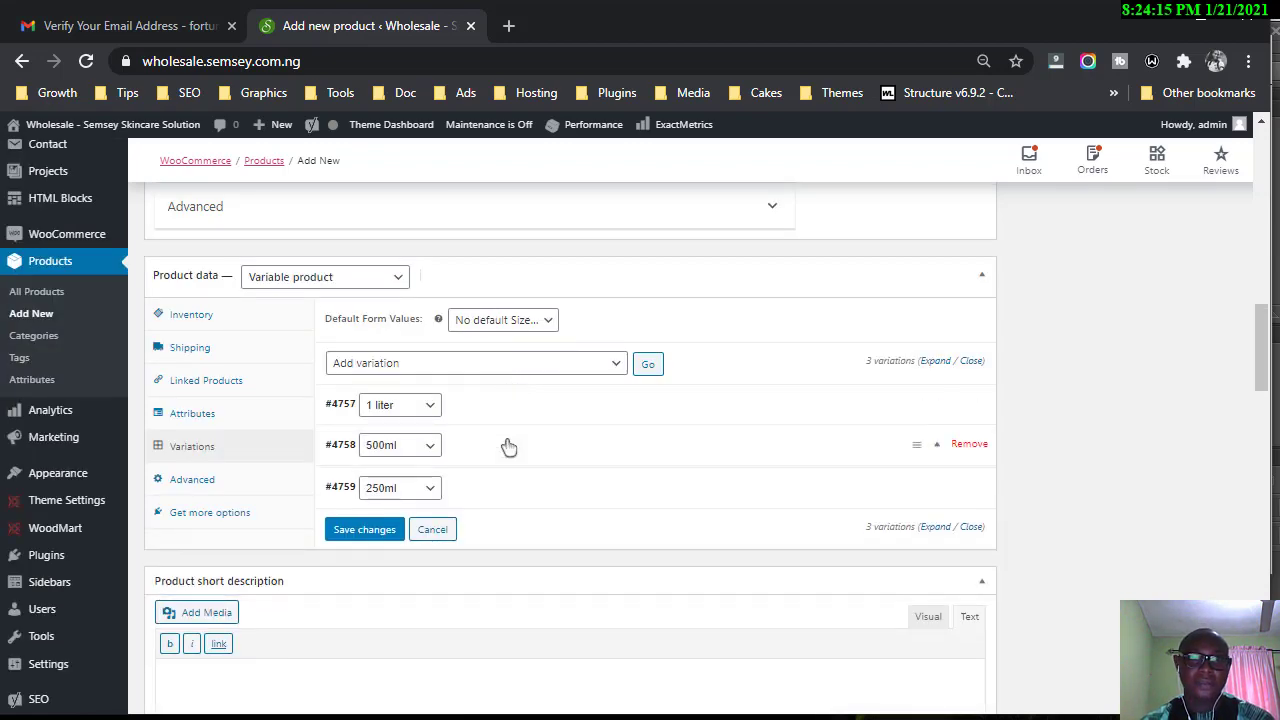
click(506, 446)
scroll(420, 405, down, 3)
click(420, 405)
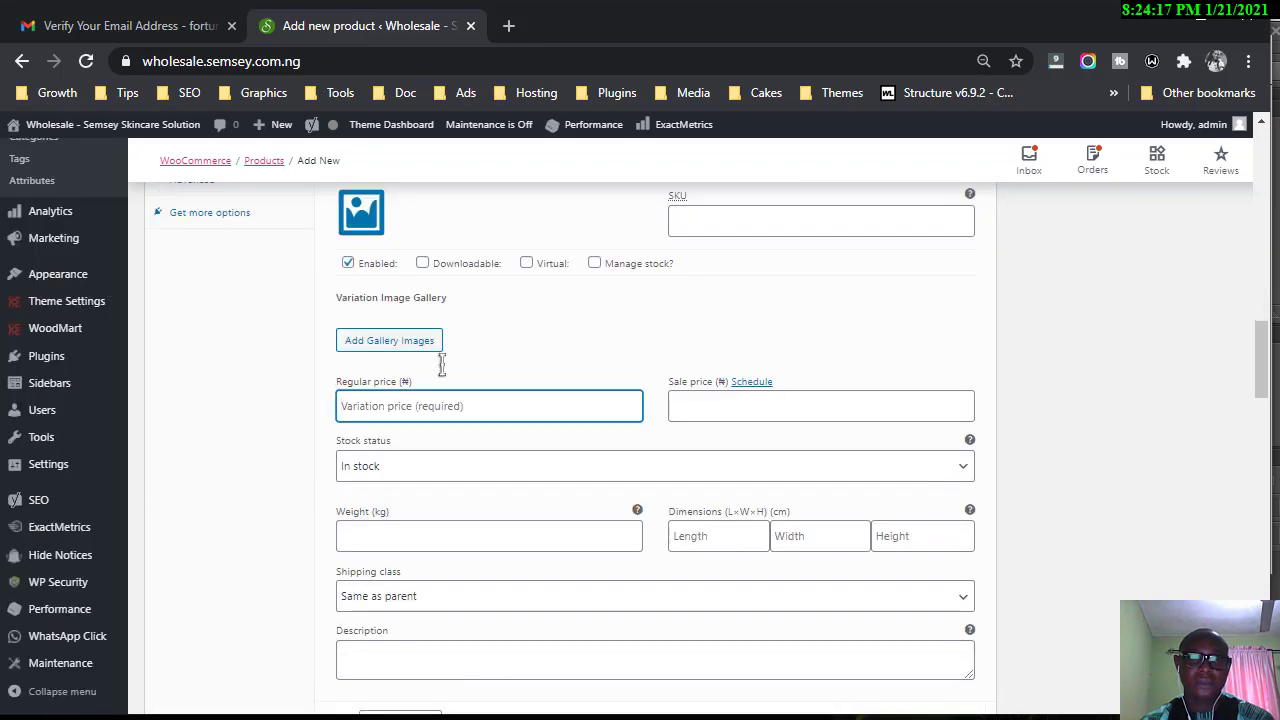
text(5000)
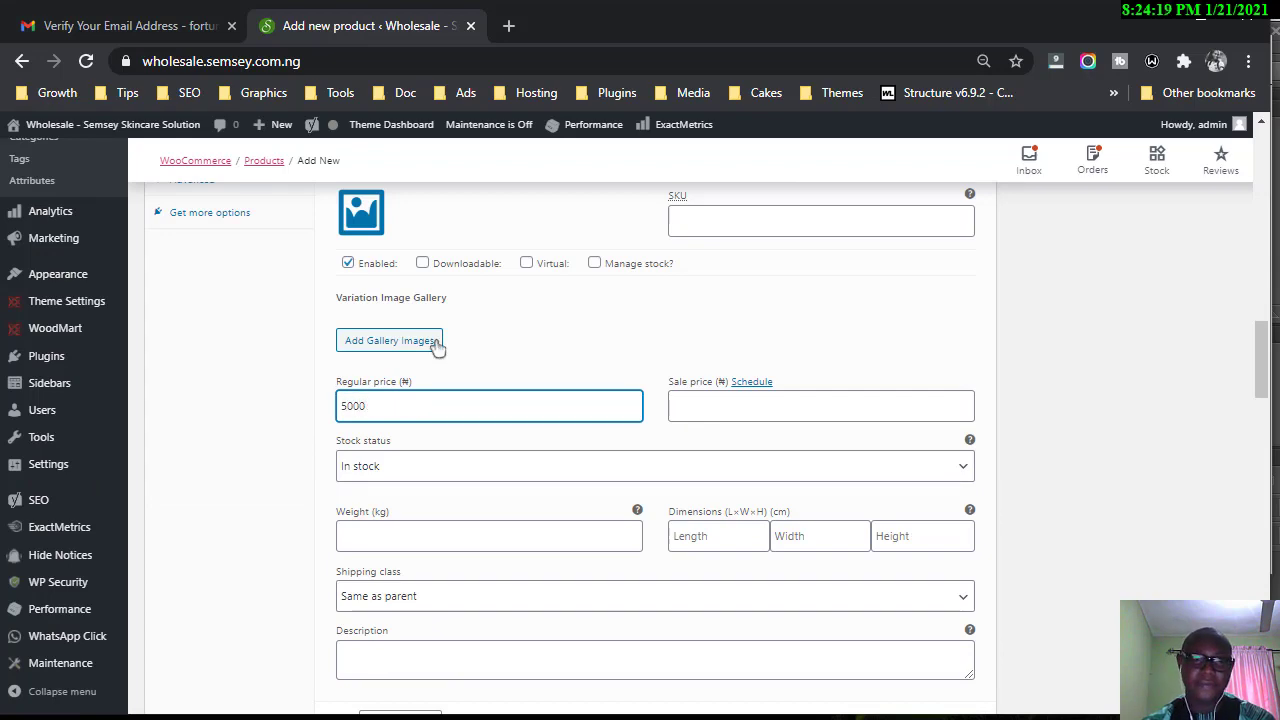
scroll(470, 355, up, 2)
click(506, 357)
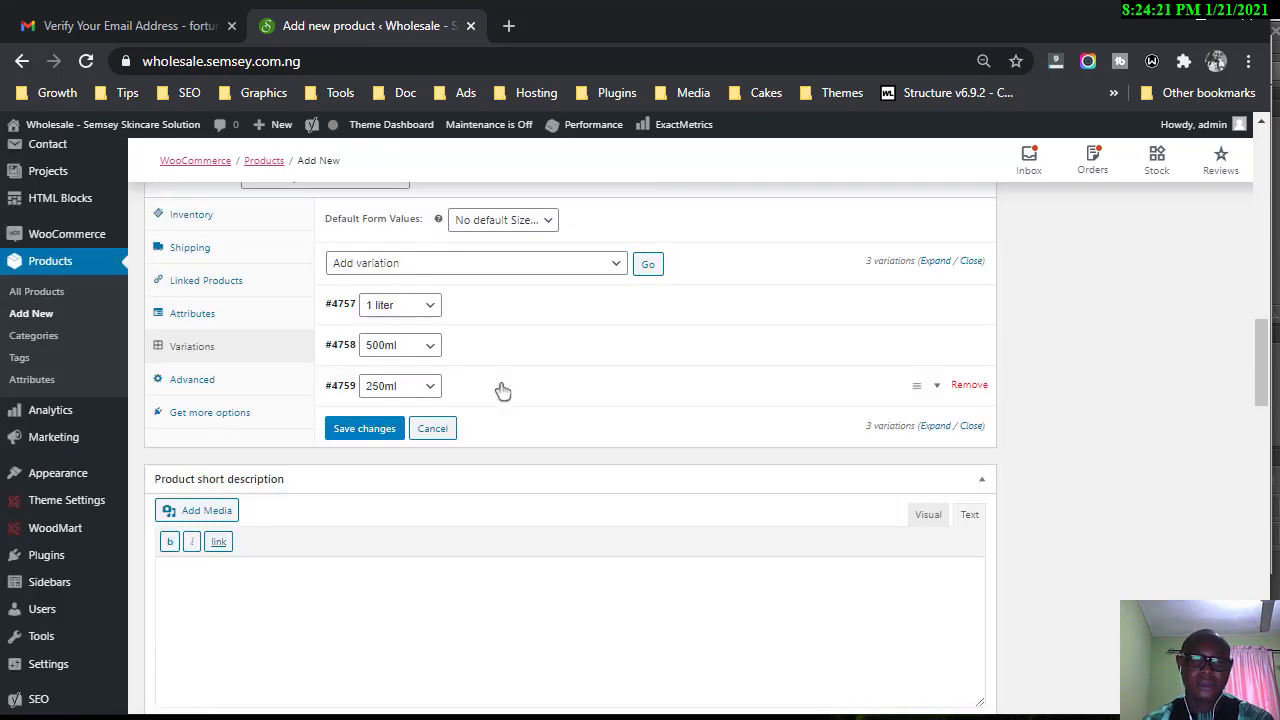
Set the 250ml variation's regular price to 3500 and save the variation changes.
click(503, 390)
scroll(420, 360, down, 3)
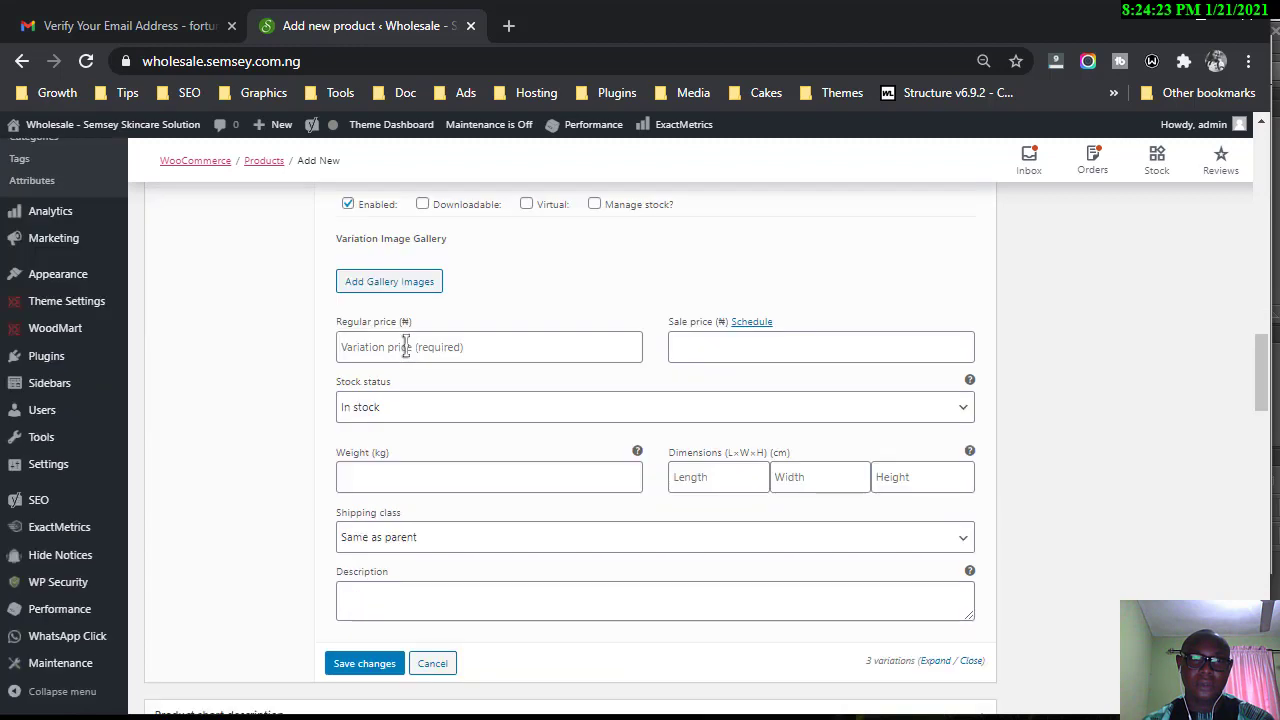
click(406, 345)
text(3500)
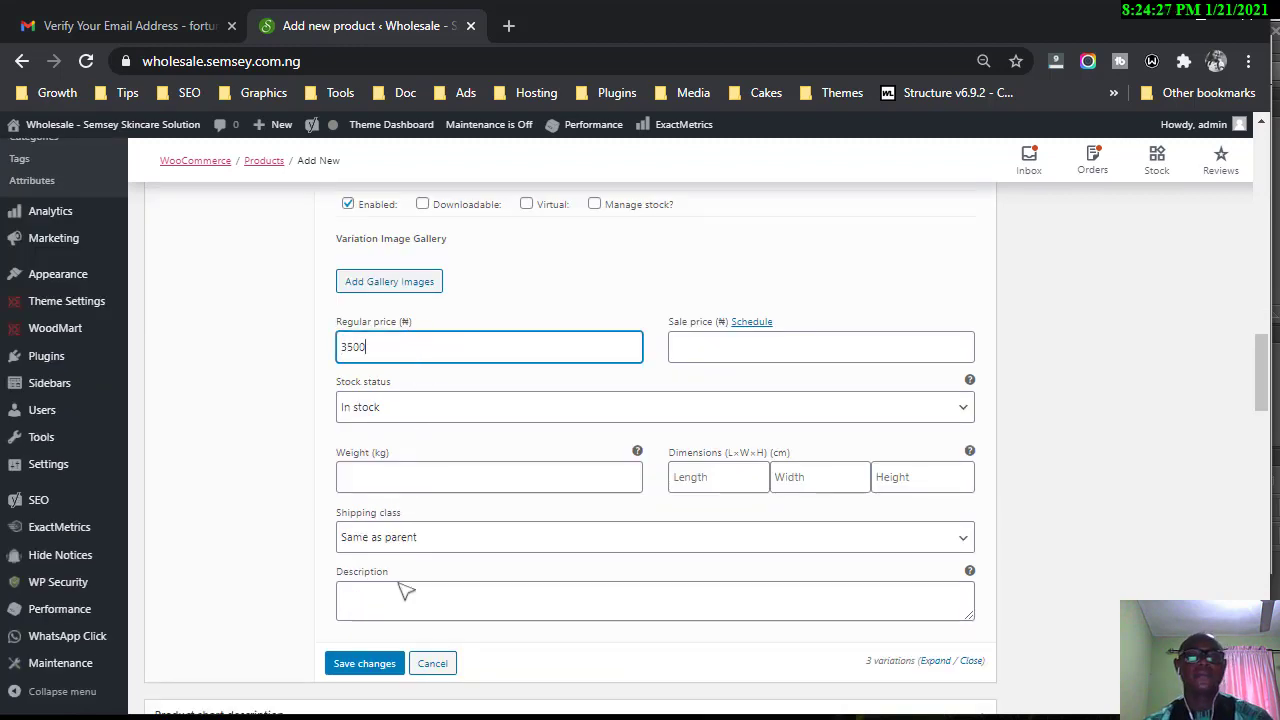
scroll(380, 590, down, 1)
click(363, 566)
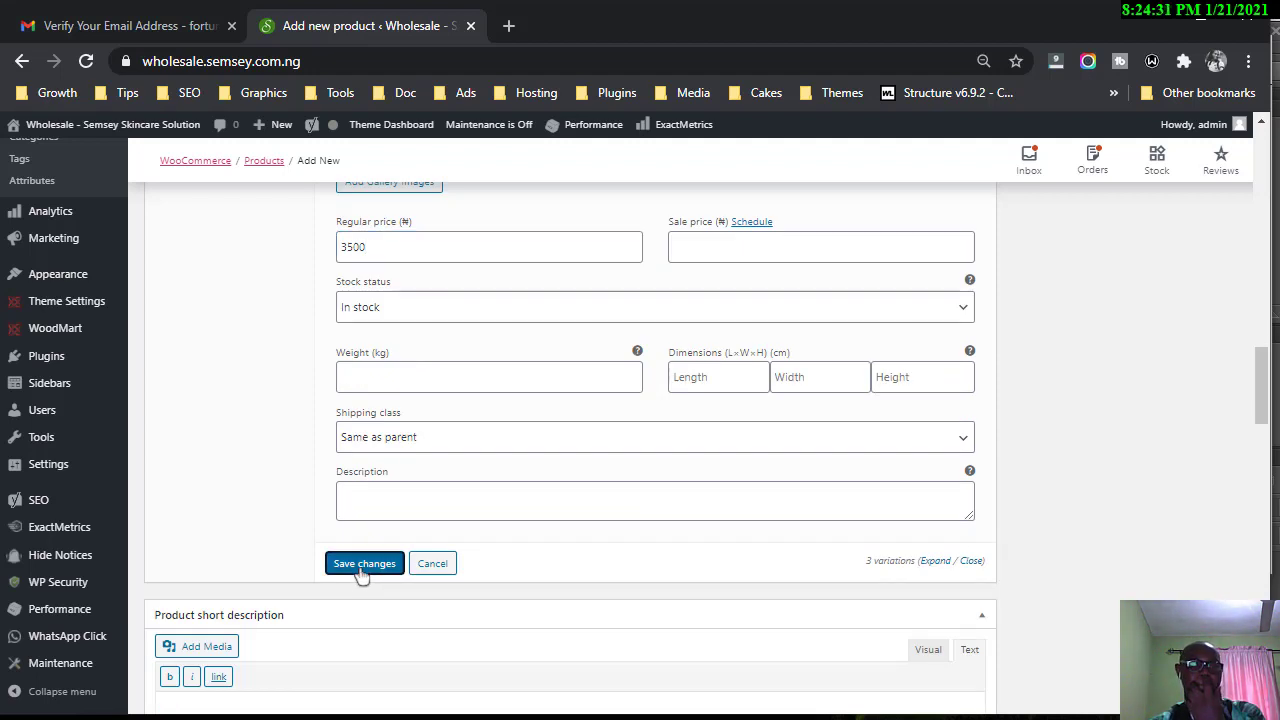
Switch to the Notepad notes and copy the Cocoa Butter description and benefits text, leaving out the prices.
scroll(305, 575, down, 2)
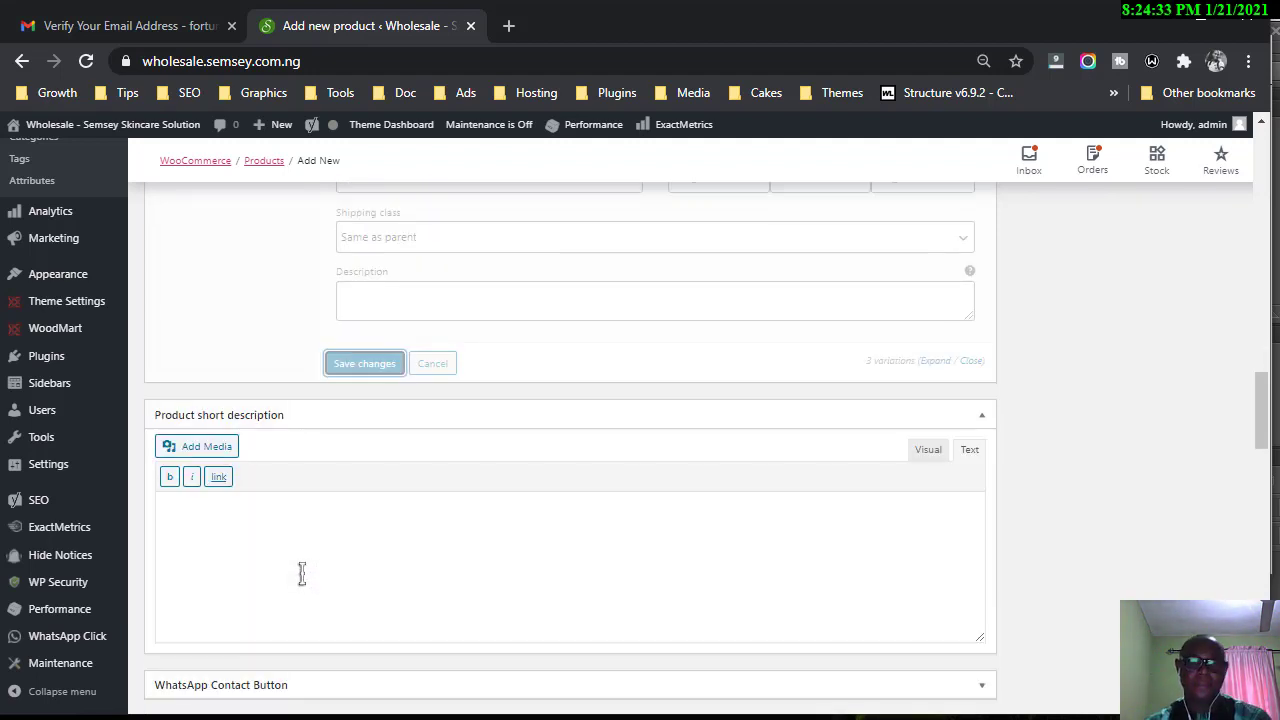
scroll(303, 574, down, 1)
key(alt+Tab)
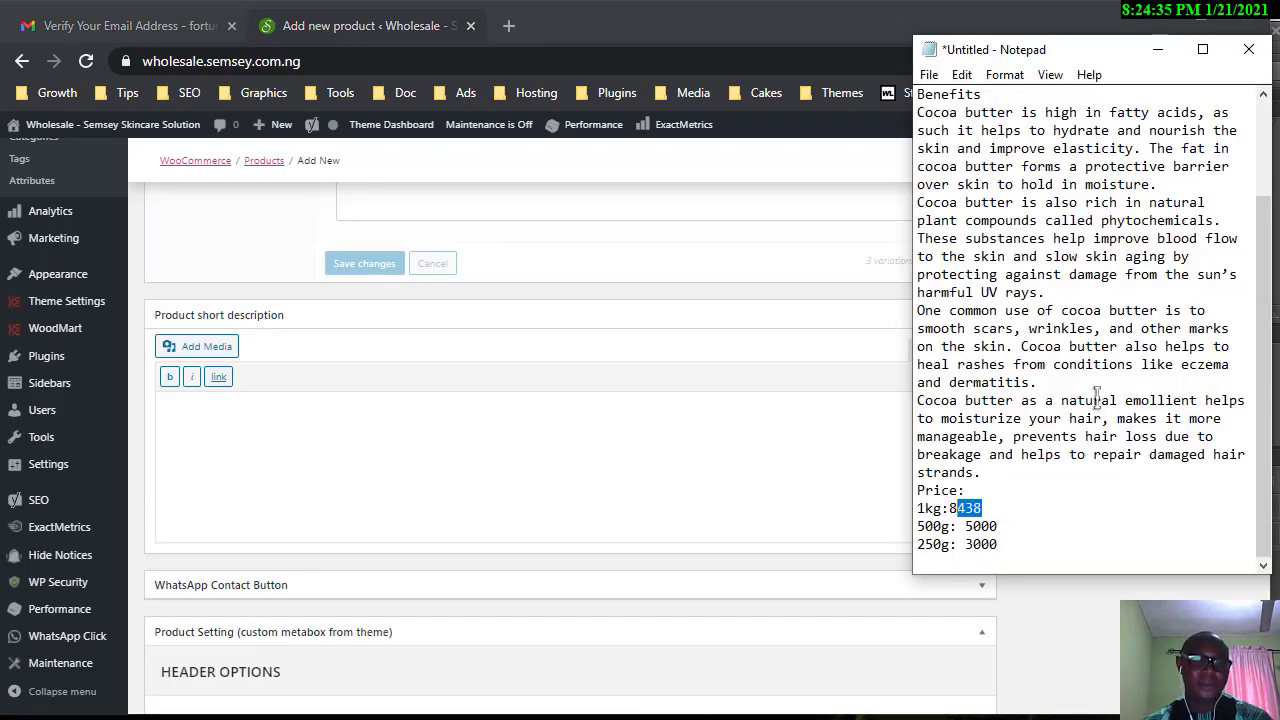
scroll(1097, 398, up, 3)
click(920, 130)
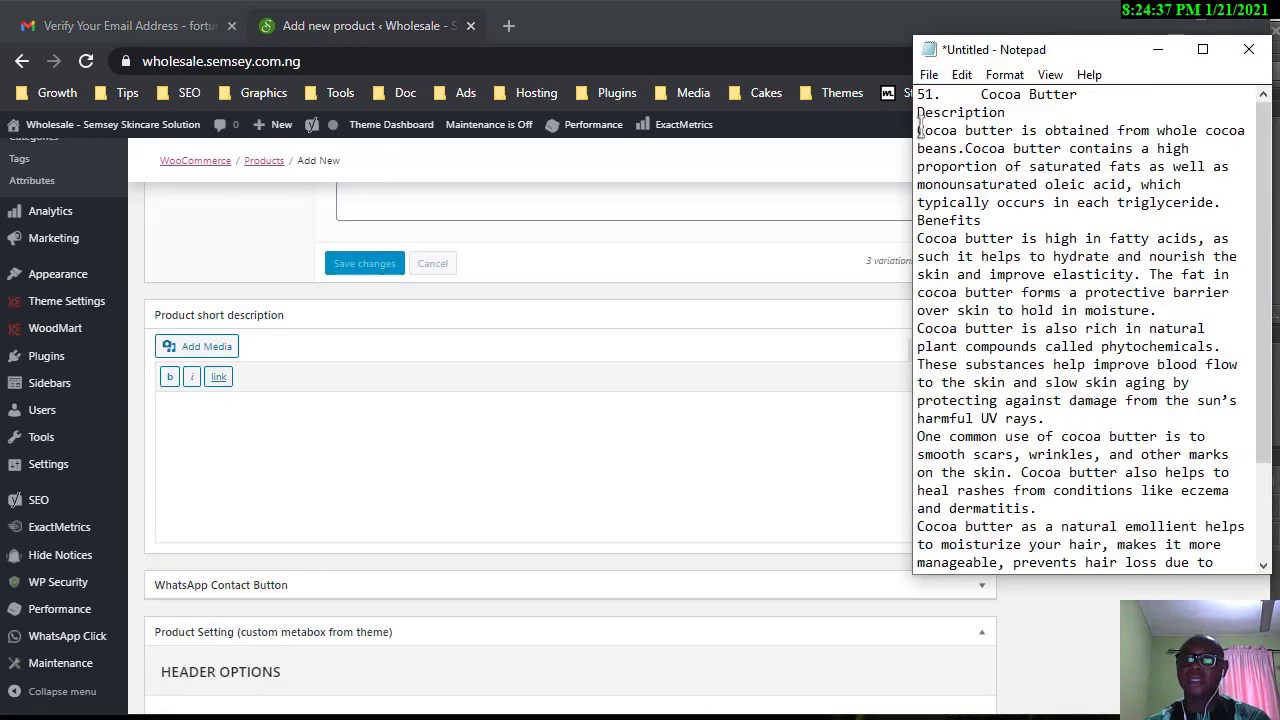
drag(920, 129, 1033, 466)
right_click(988, 450)
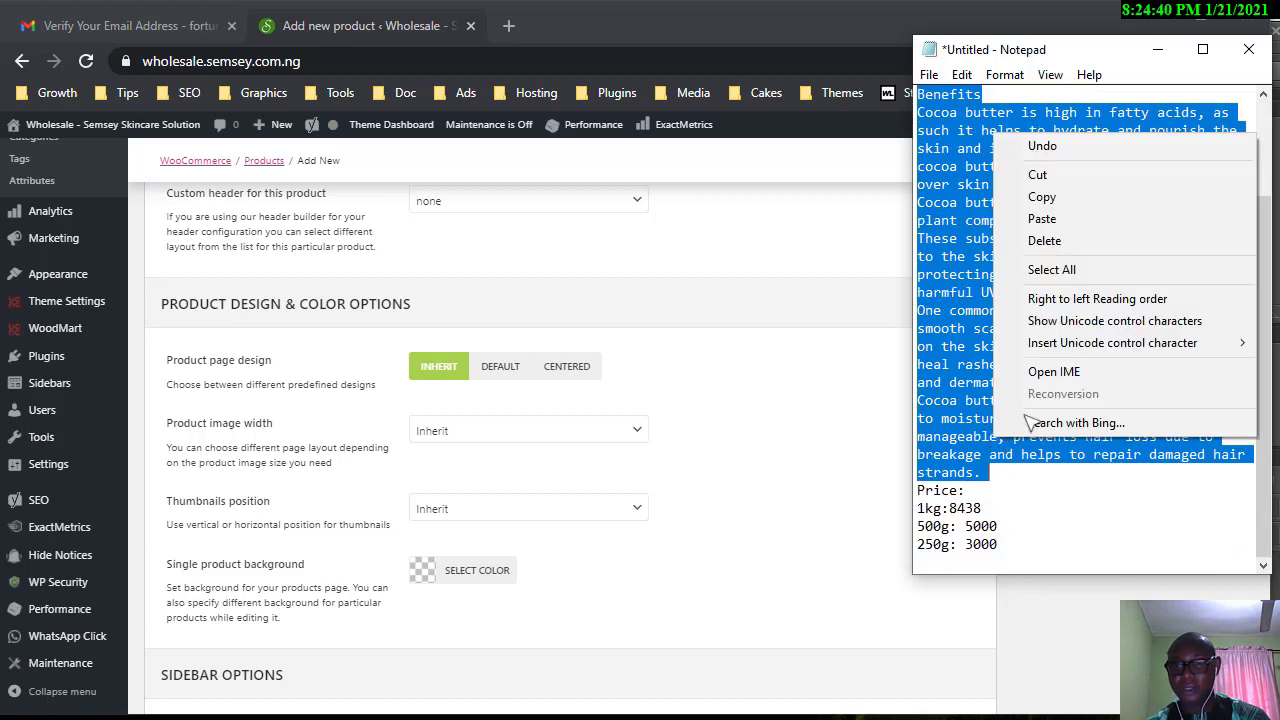
click(1045, 197)
Paste the copied description and benefits text into the product short description.
scroll(584, 549, down, 6)
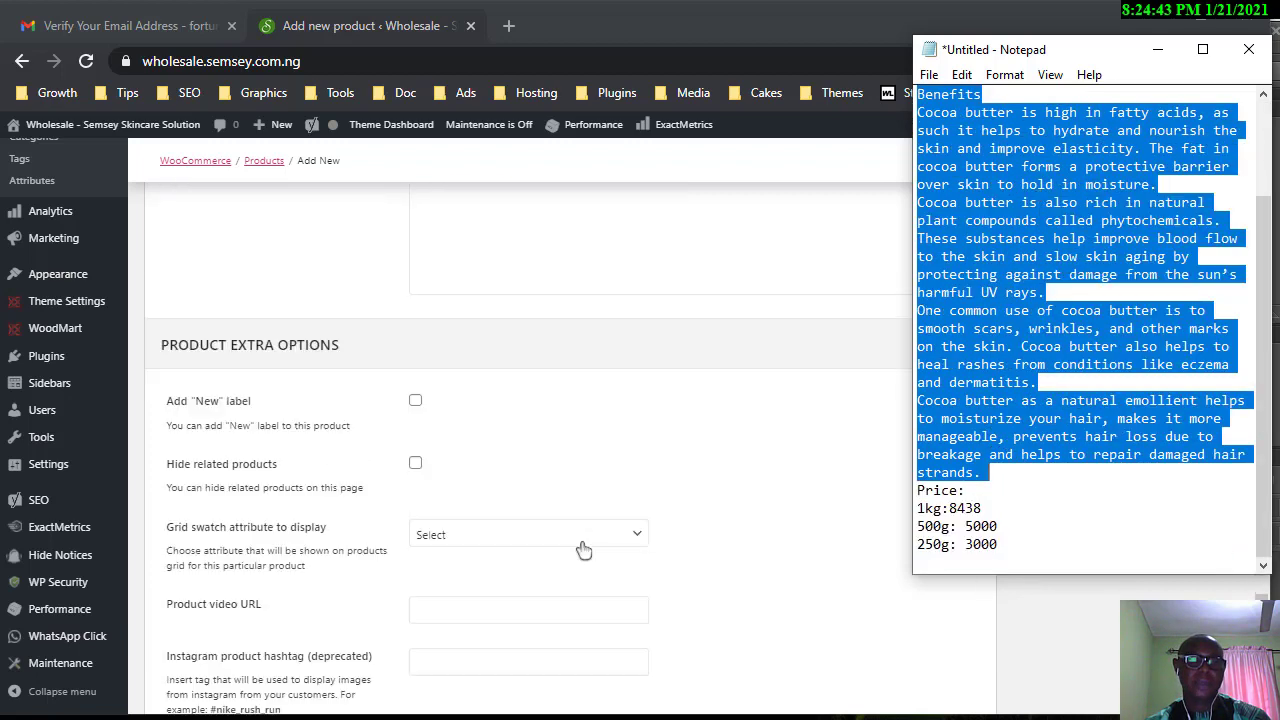
scroll(584, 549, up, 10)
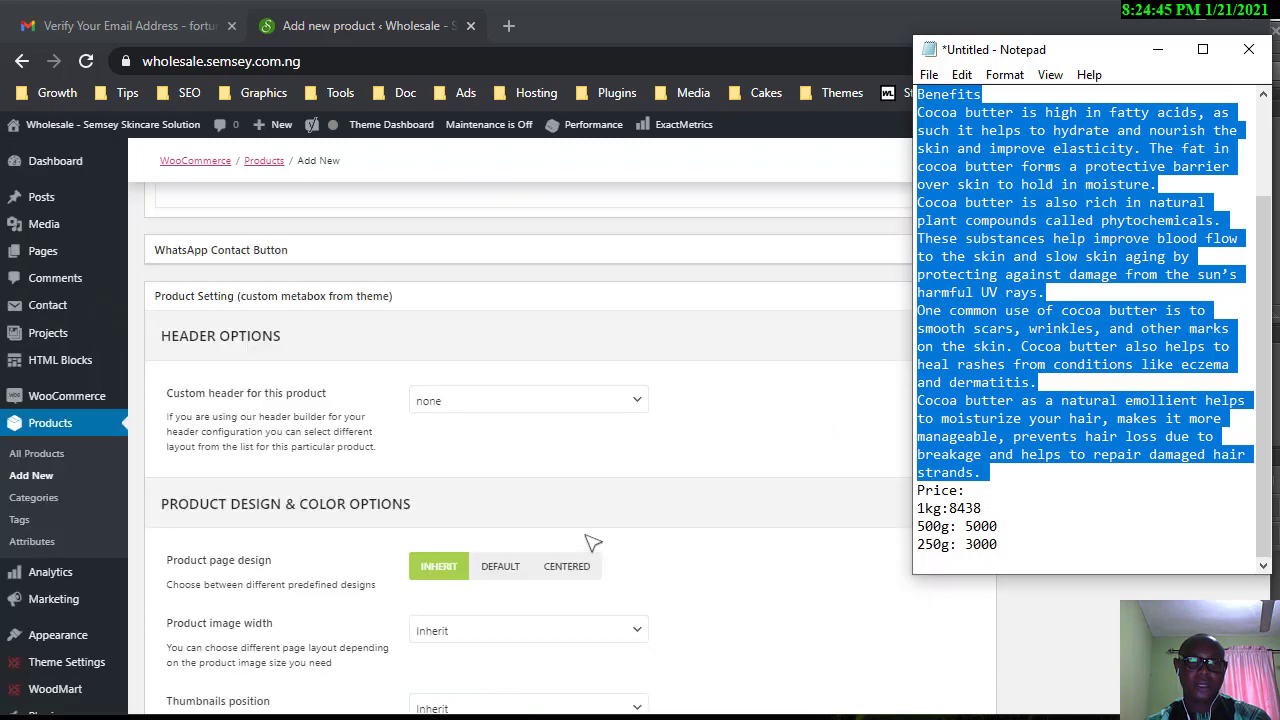
scroll(592, 542, up, 8)
click(453, 604)
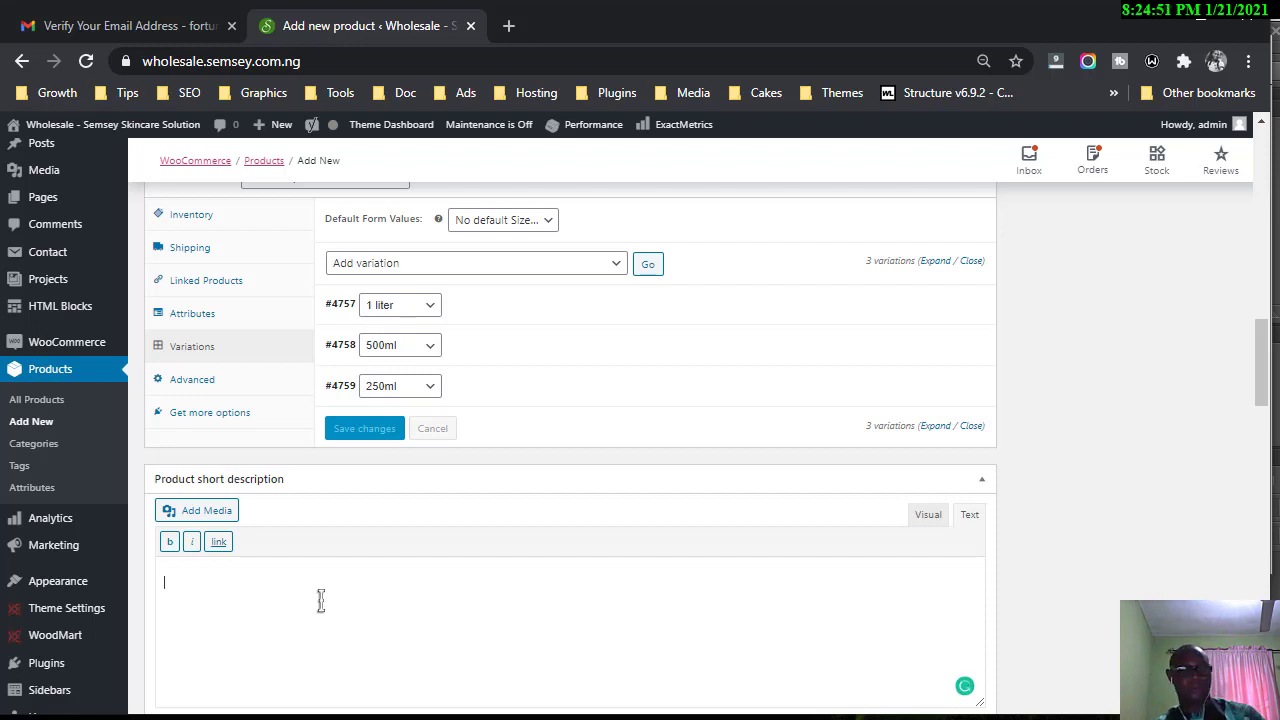
key(ctrl+v)
Insert a blank line before the Benefits heading in the product short description.
scroll(457, 592, up, 1)
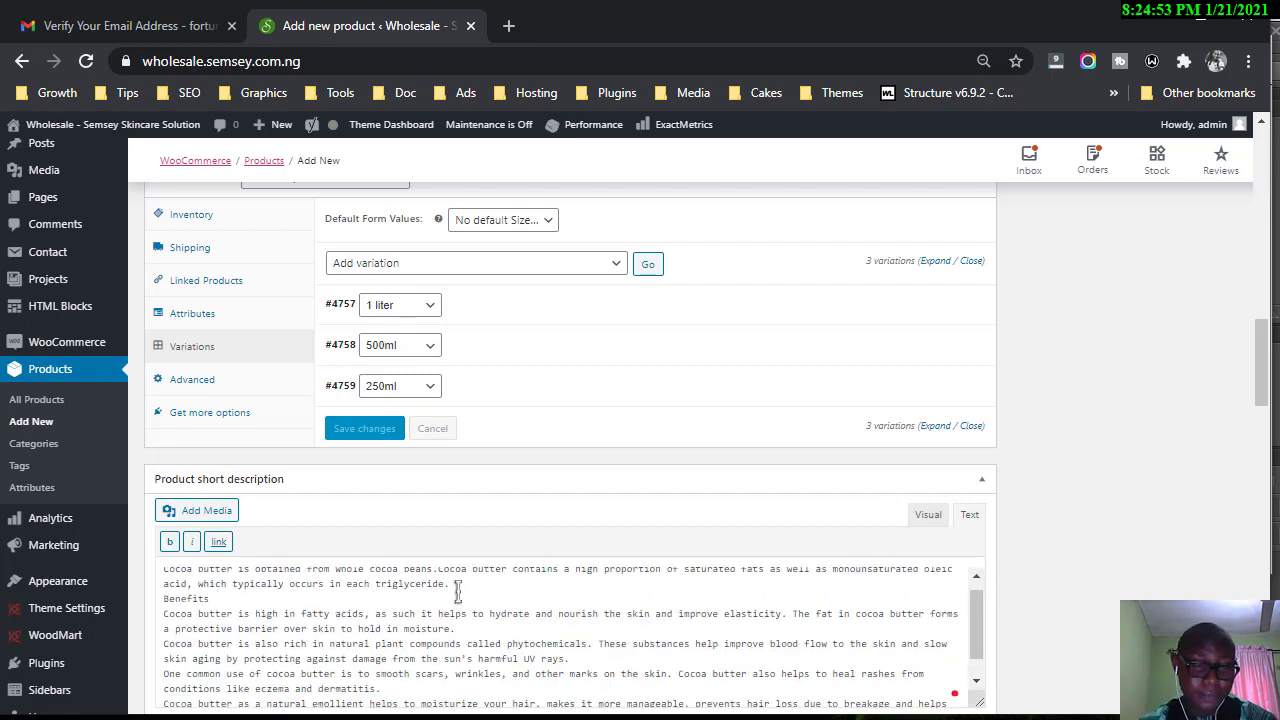
click(164, 612)
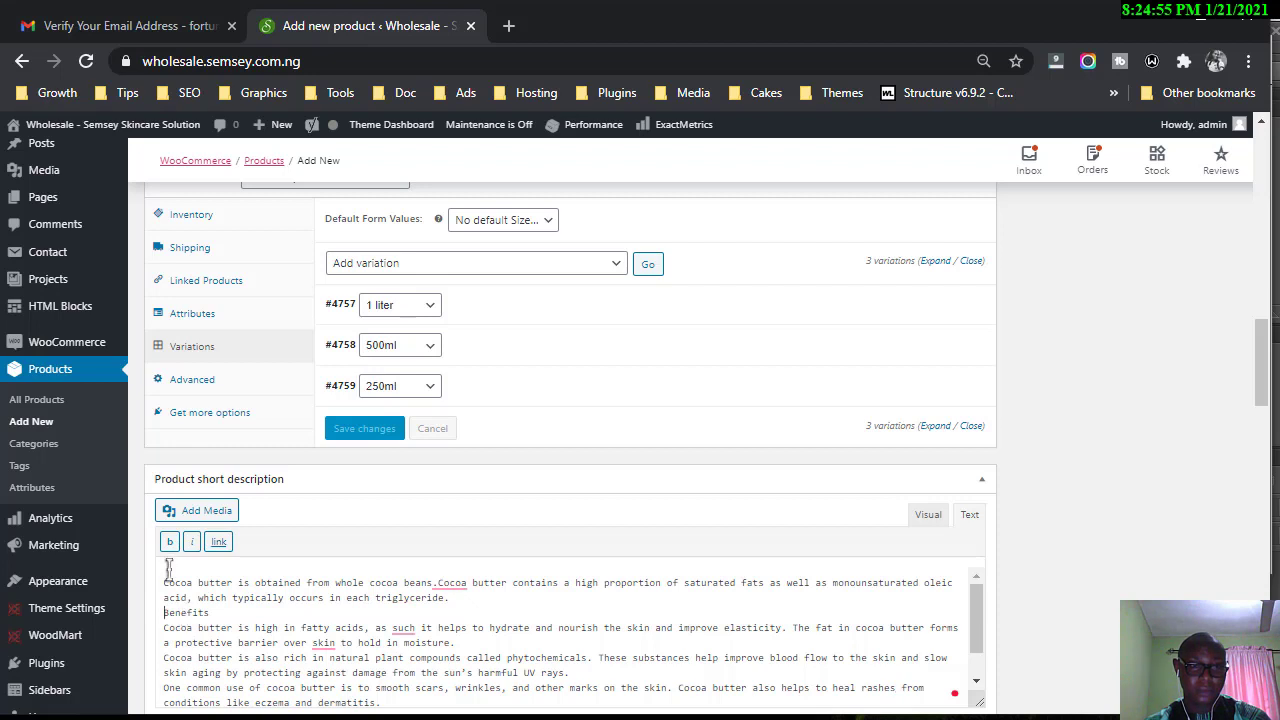
key(Return)
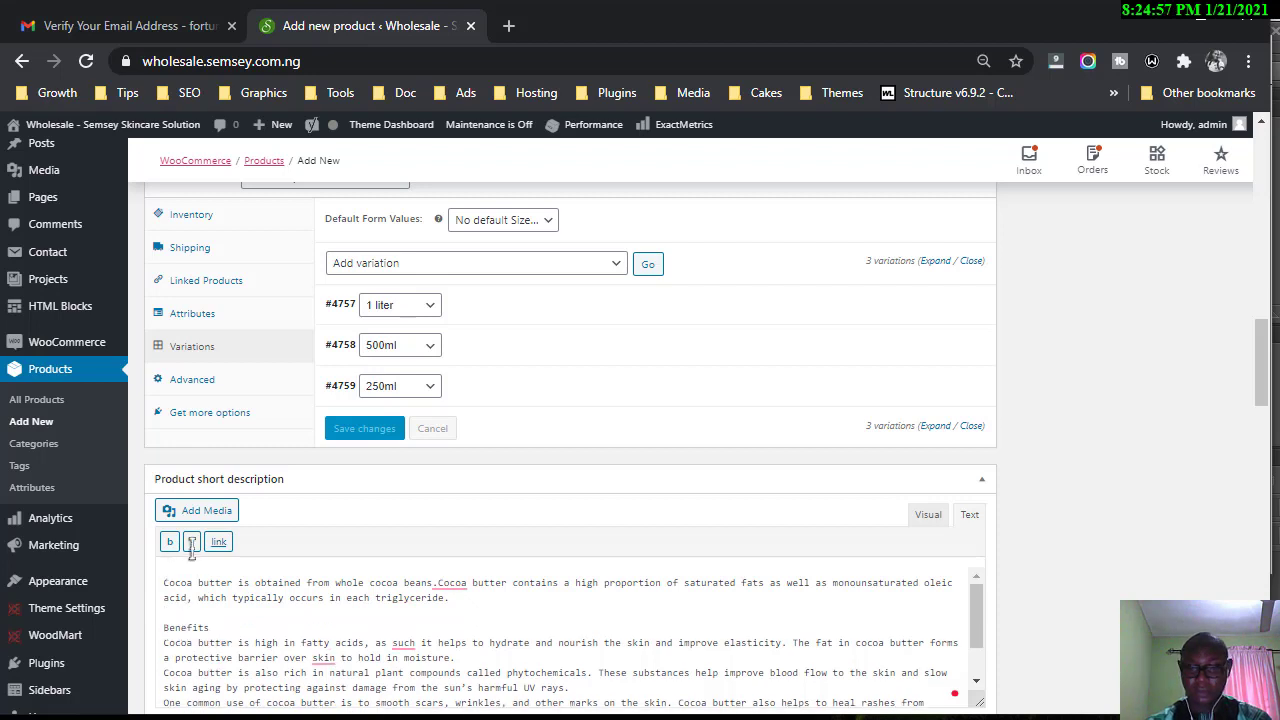
Correct the short description by adding a space after "beans.", a comma after "such" and "the" before "skin".
double_click(449, 583)
mouse_move(449, 583)
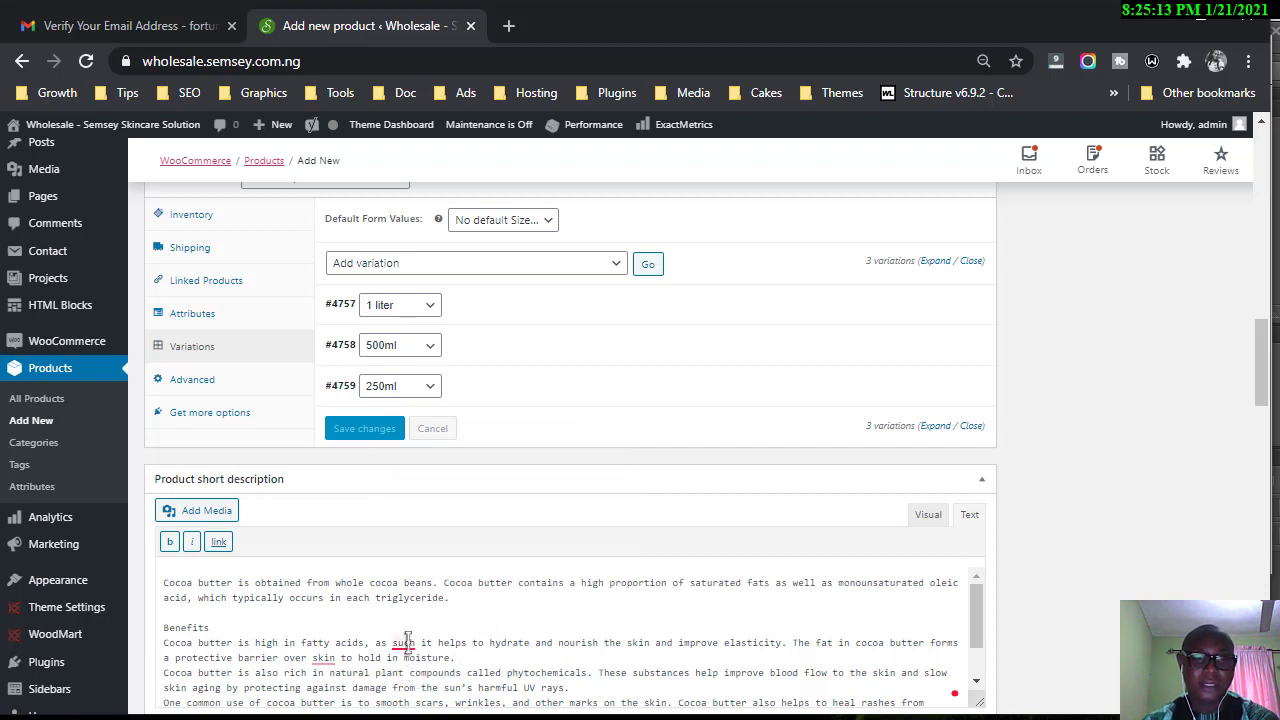
mouse_move(406, 643)
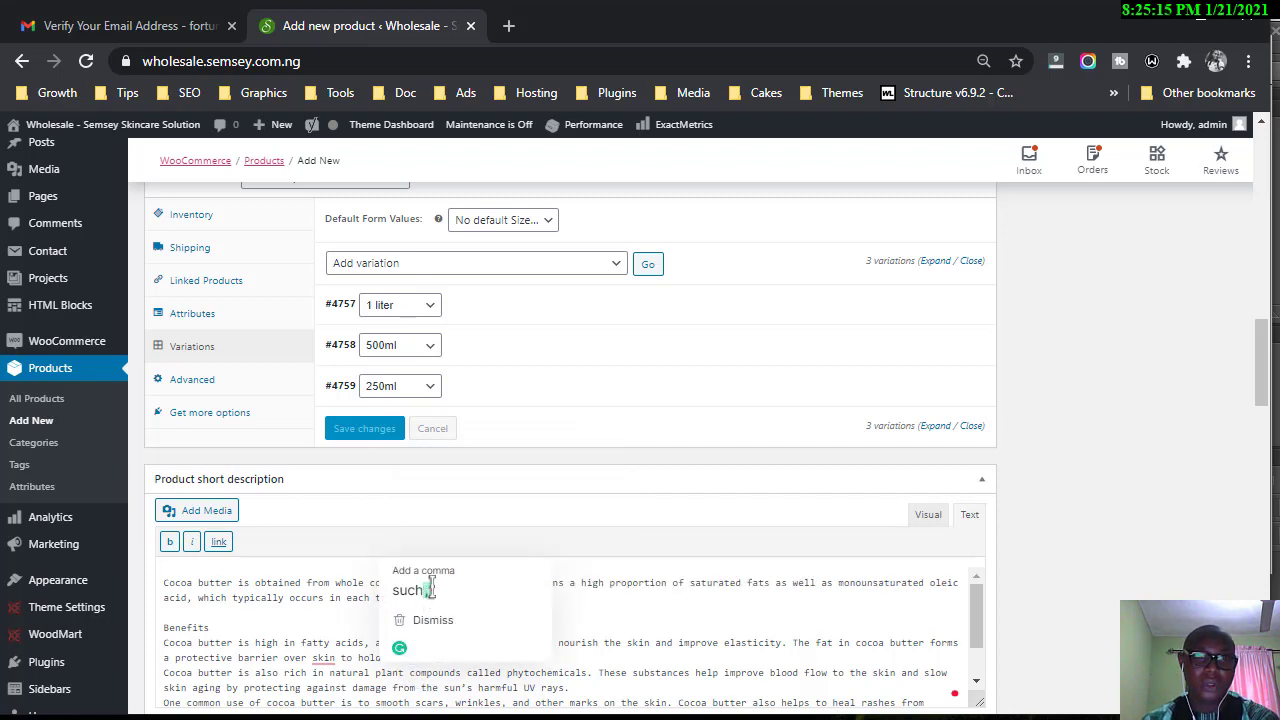
click(426, 552)
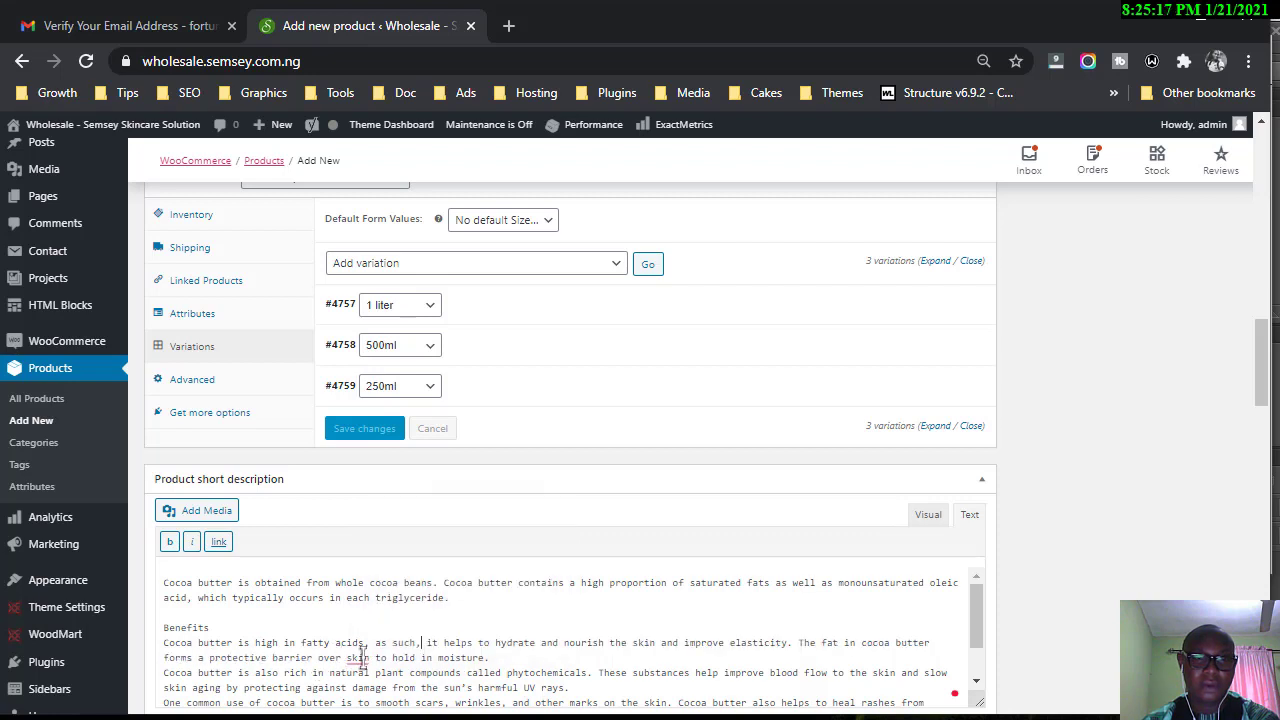
mouse_move(358, 657)
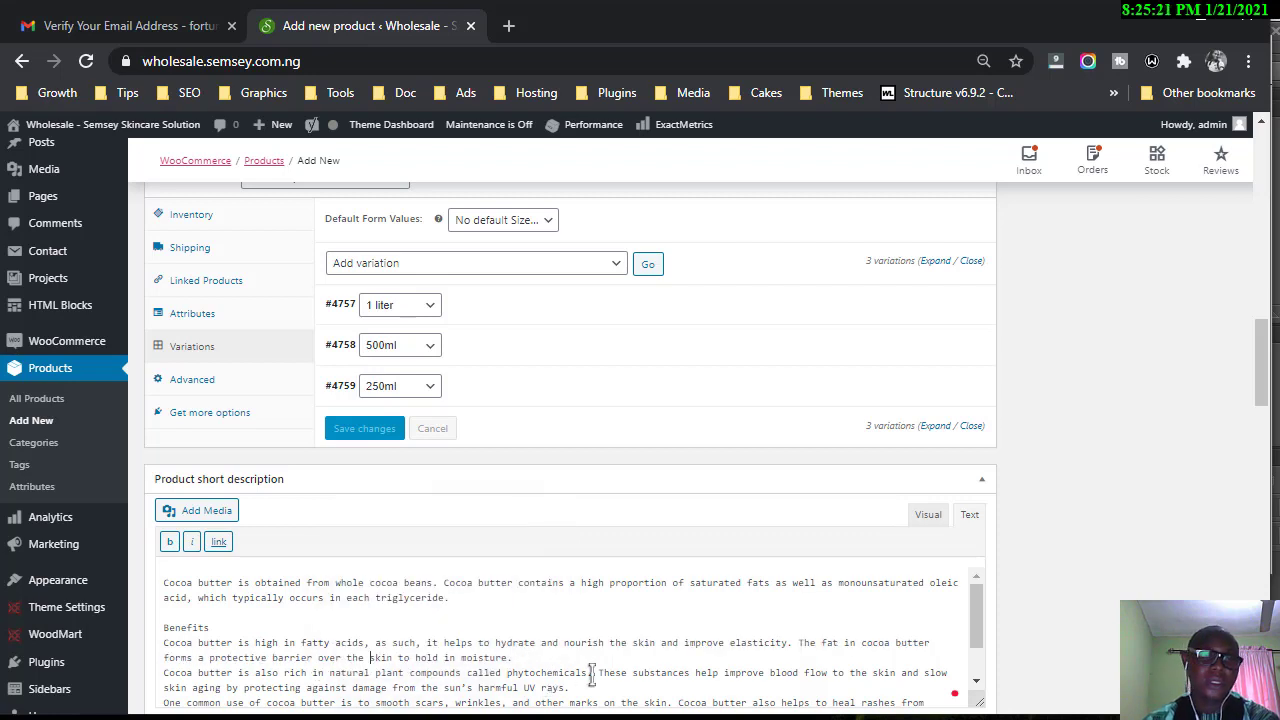
Copy the product title Cocoa Butter.
scroll(553, 685, down, 5)
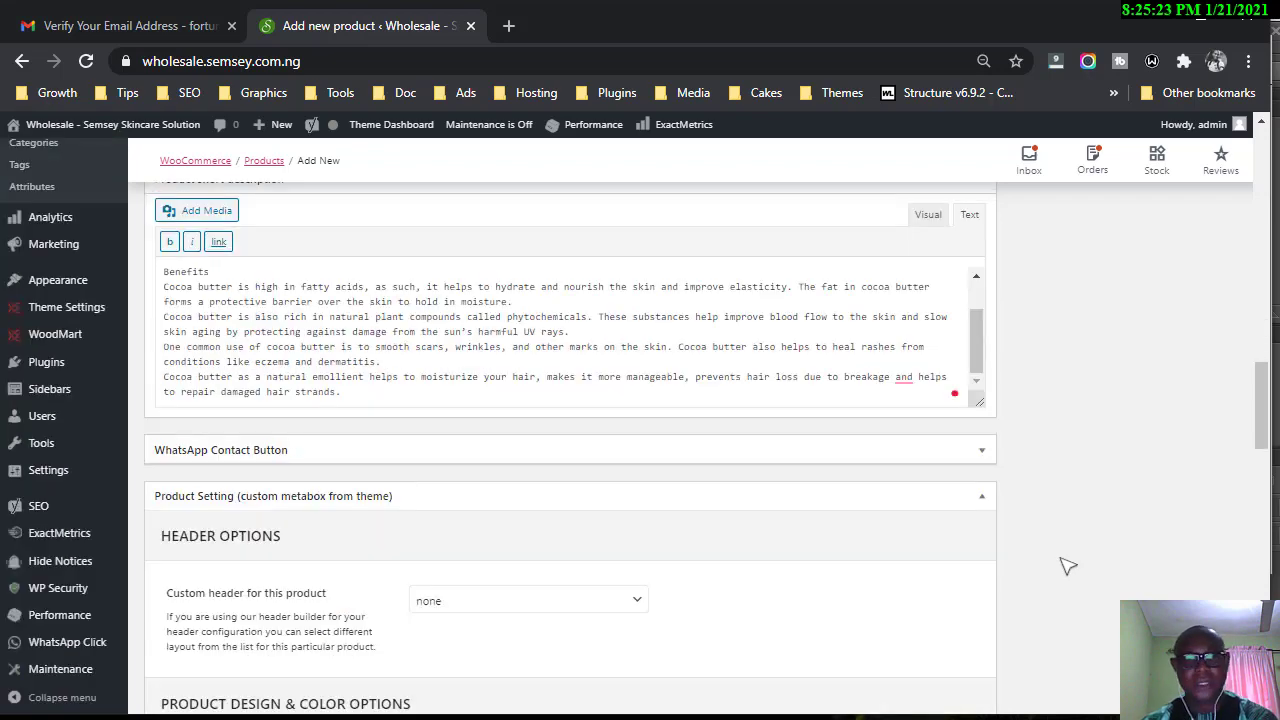
scroll(1067, 590, up, 10)
scroll(1072, 566, up, 10)
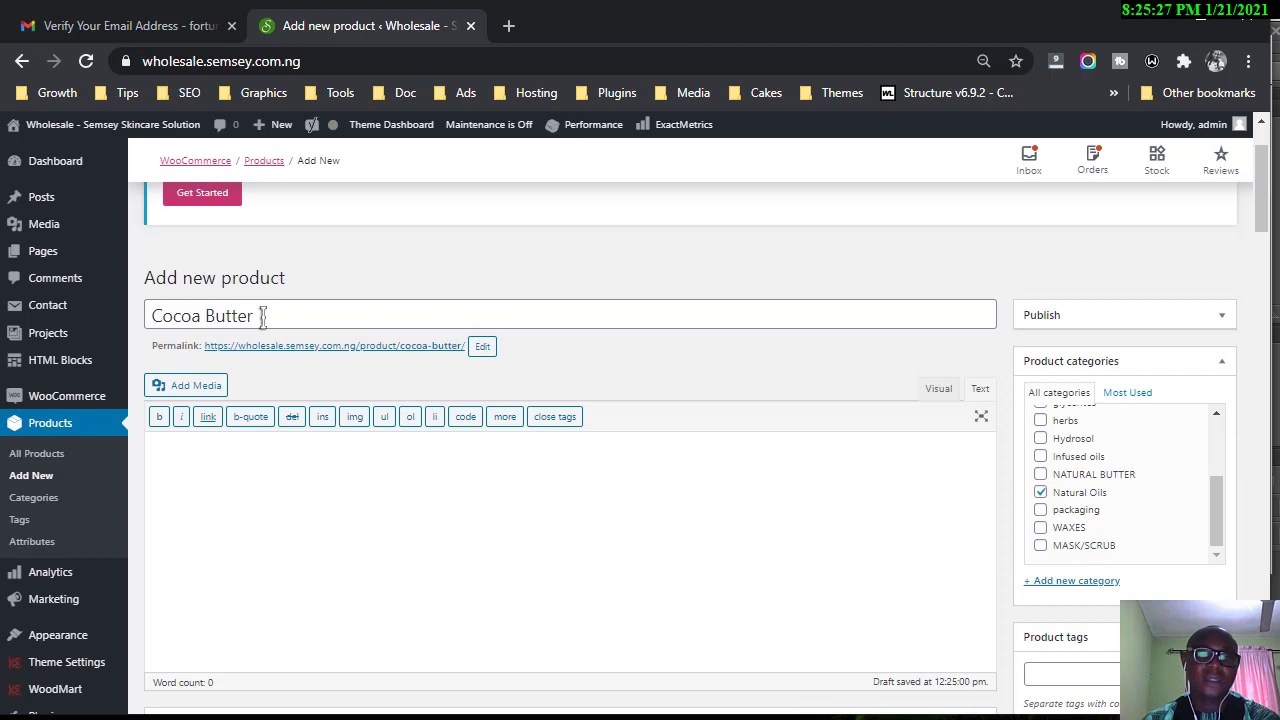
click(264, 316)
key(ctrl+a)
key(ctrl+c)
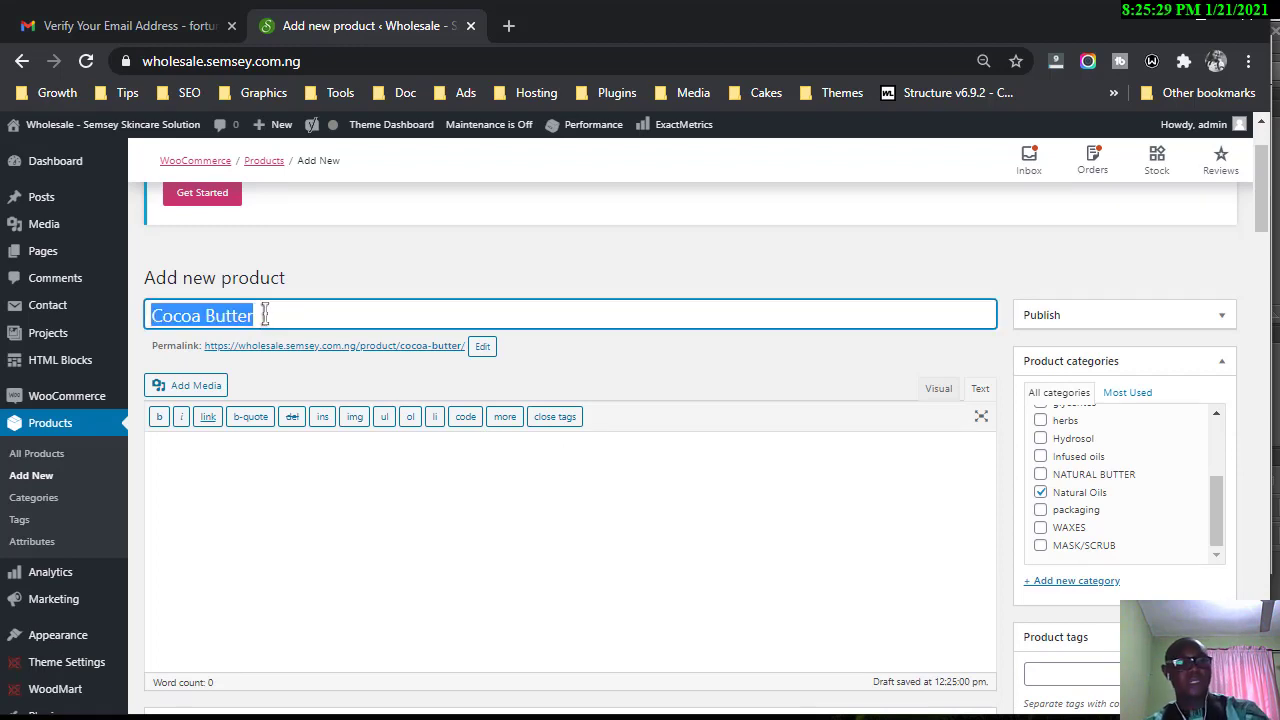
Search Google for the copied title Cocoa Butter in a new browser tab.
click(508, 25)
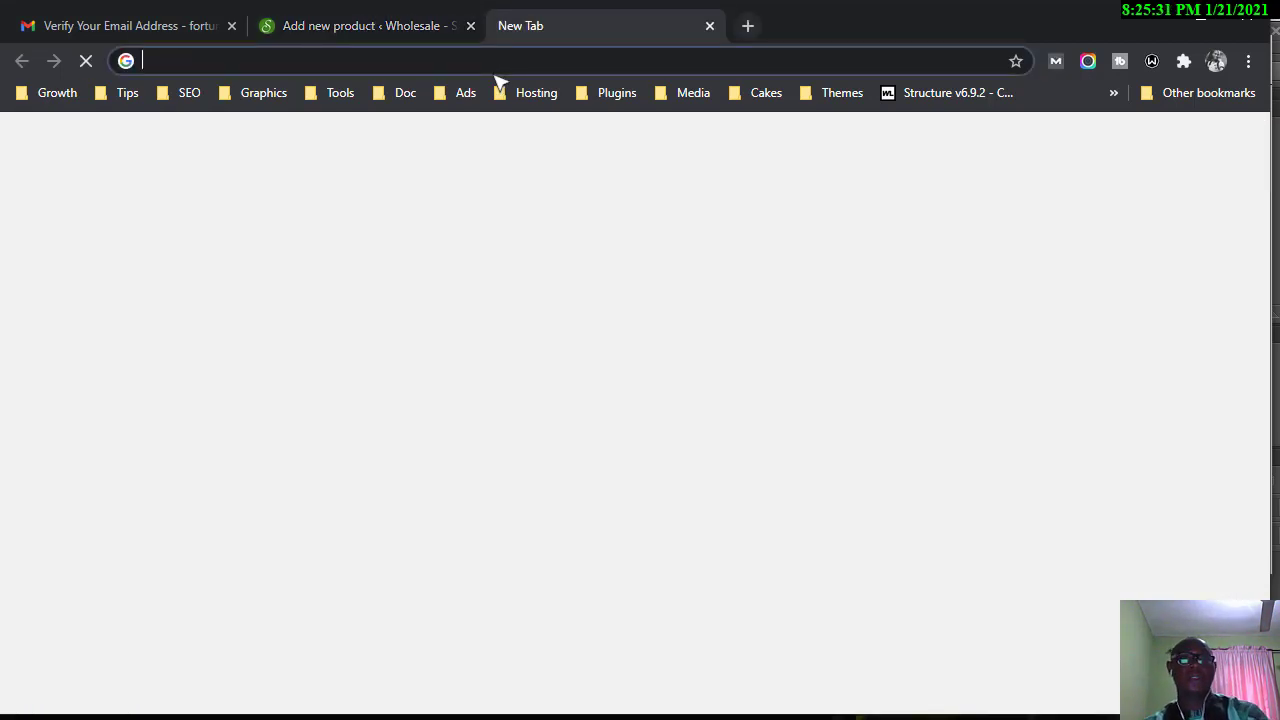
key(ctrl+v)
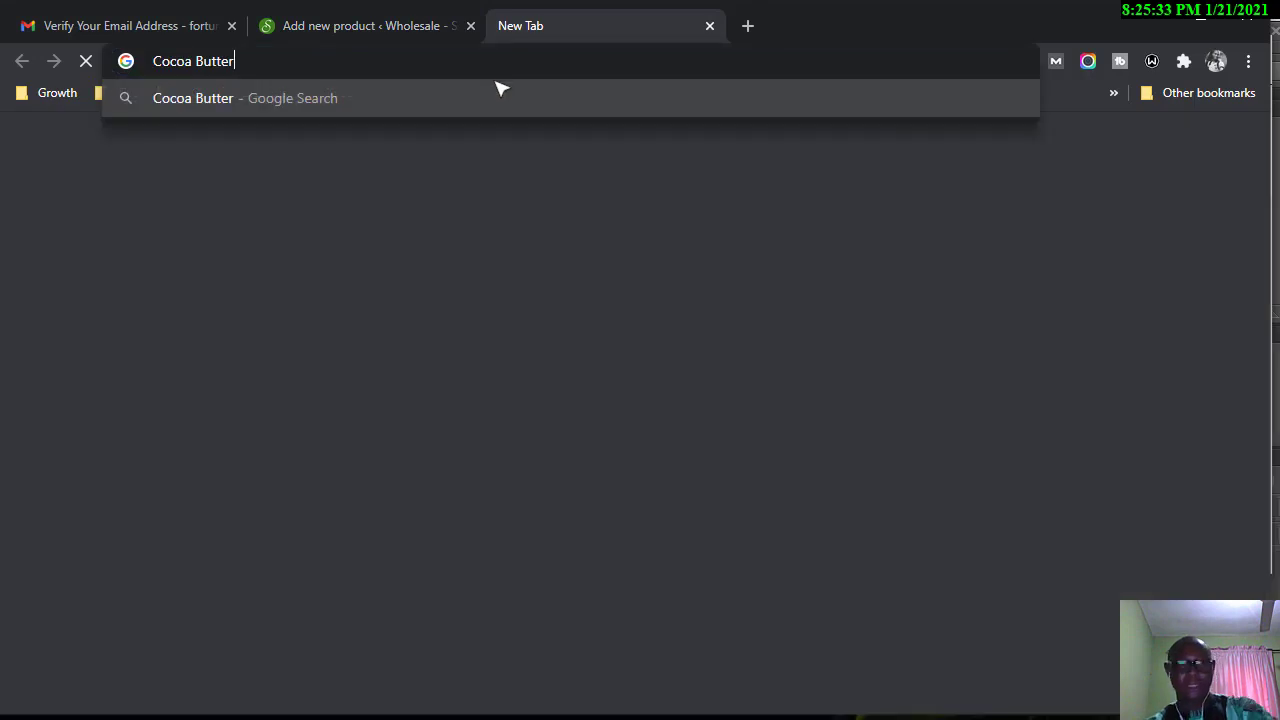
key(Return)
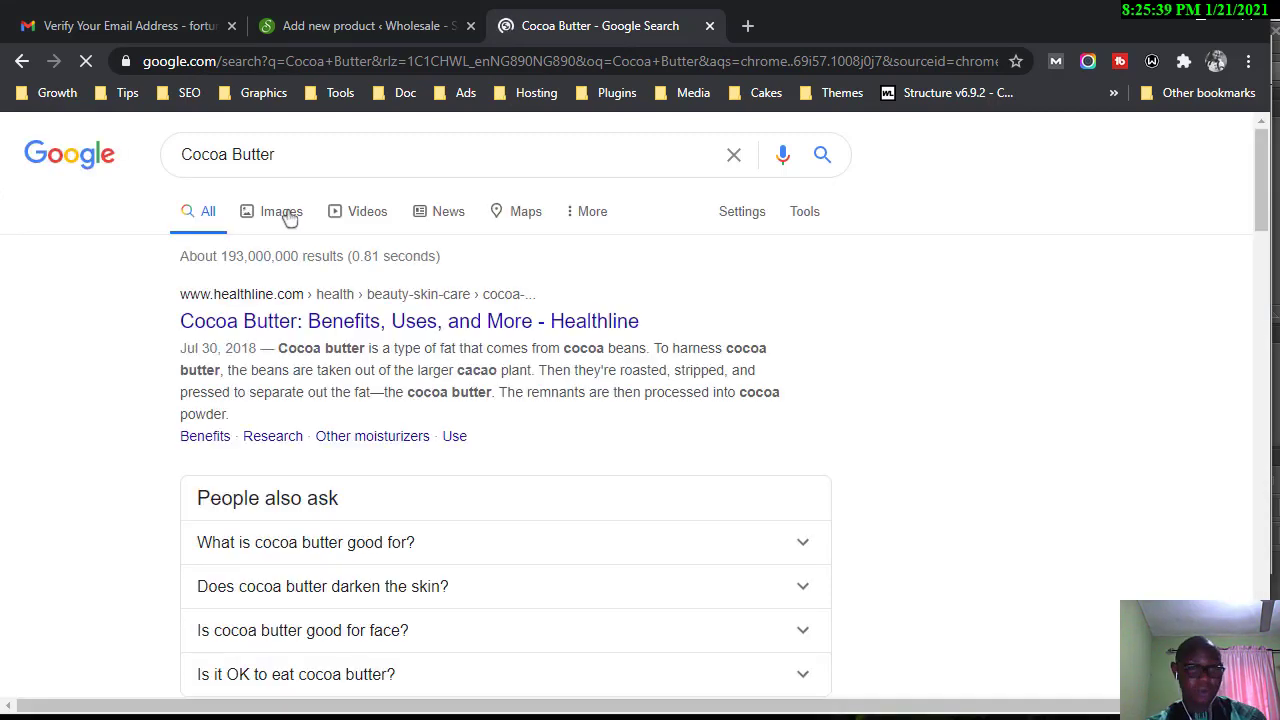
Find the Cocoa Butter - Natural picture from bulknaturaloils.com in the image results and save it to the Desktop as cocoa_butter.png.
click(284, 213)
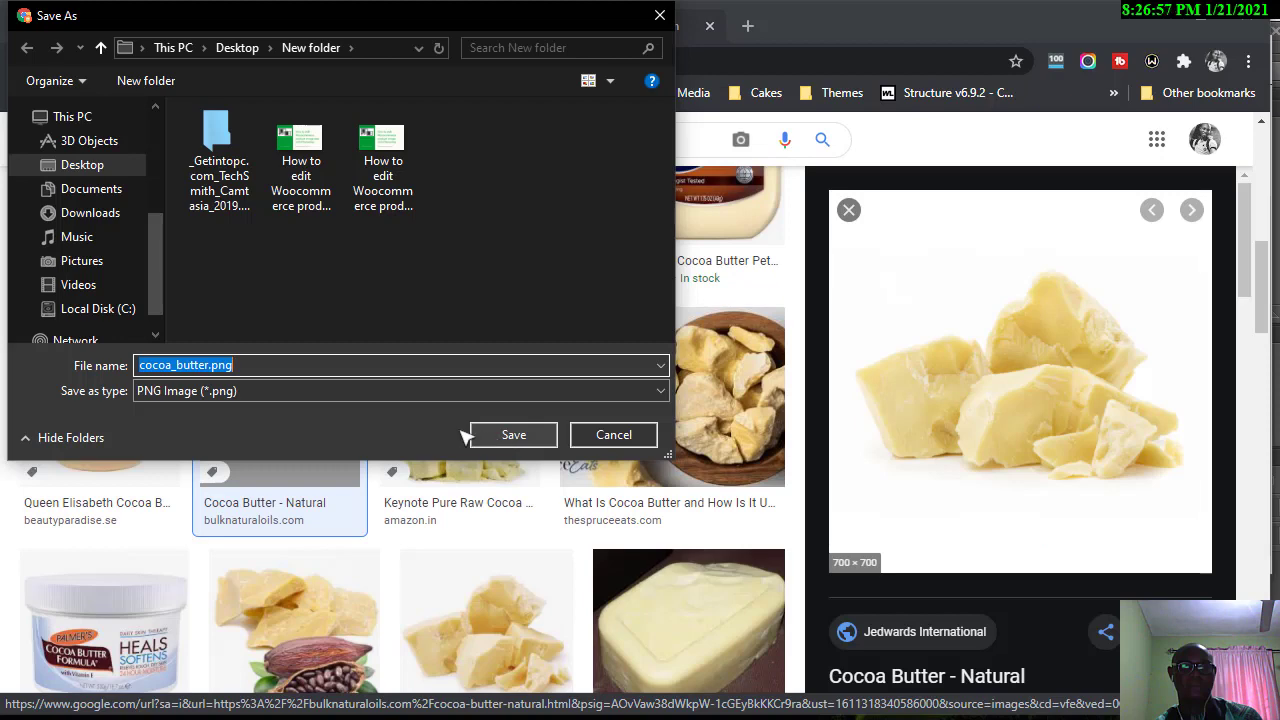
click(88, 166)
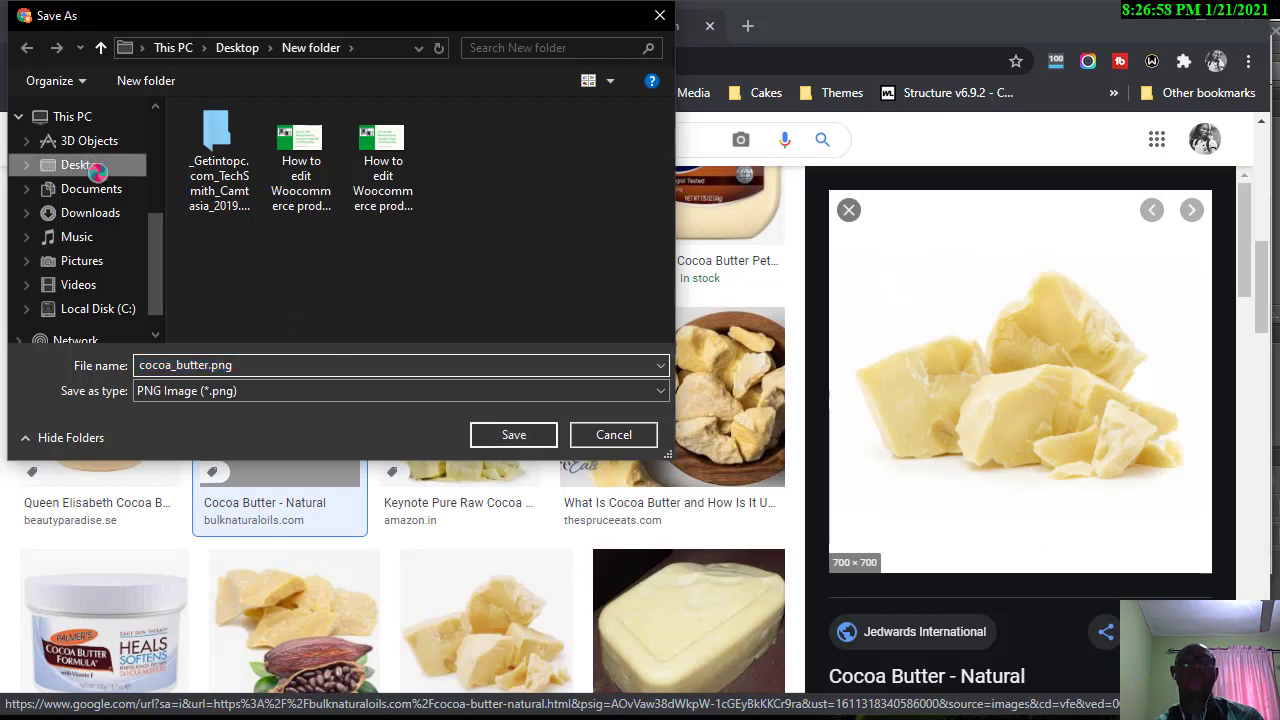
click(513, 436)
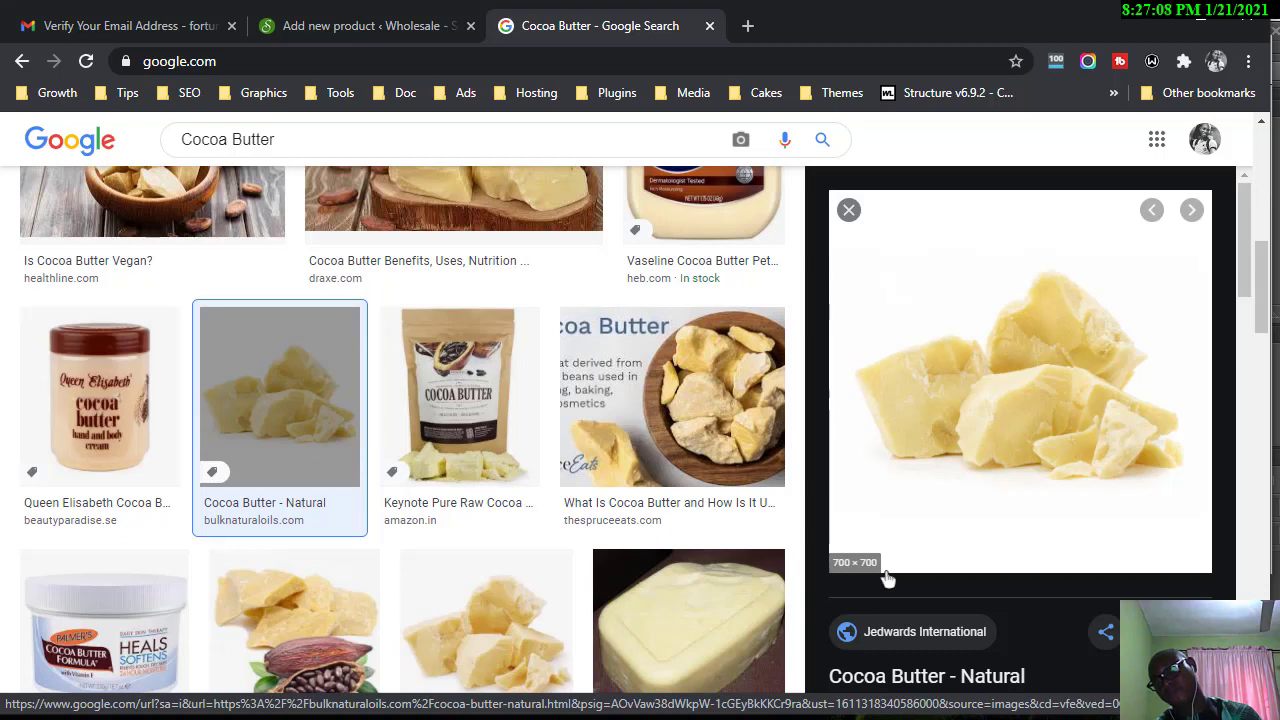
scroll(716, 486, down, 2)
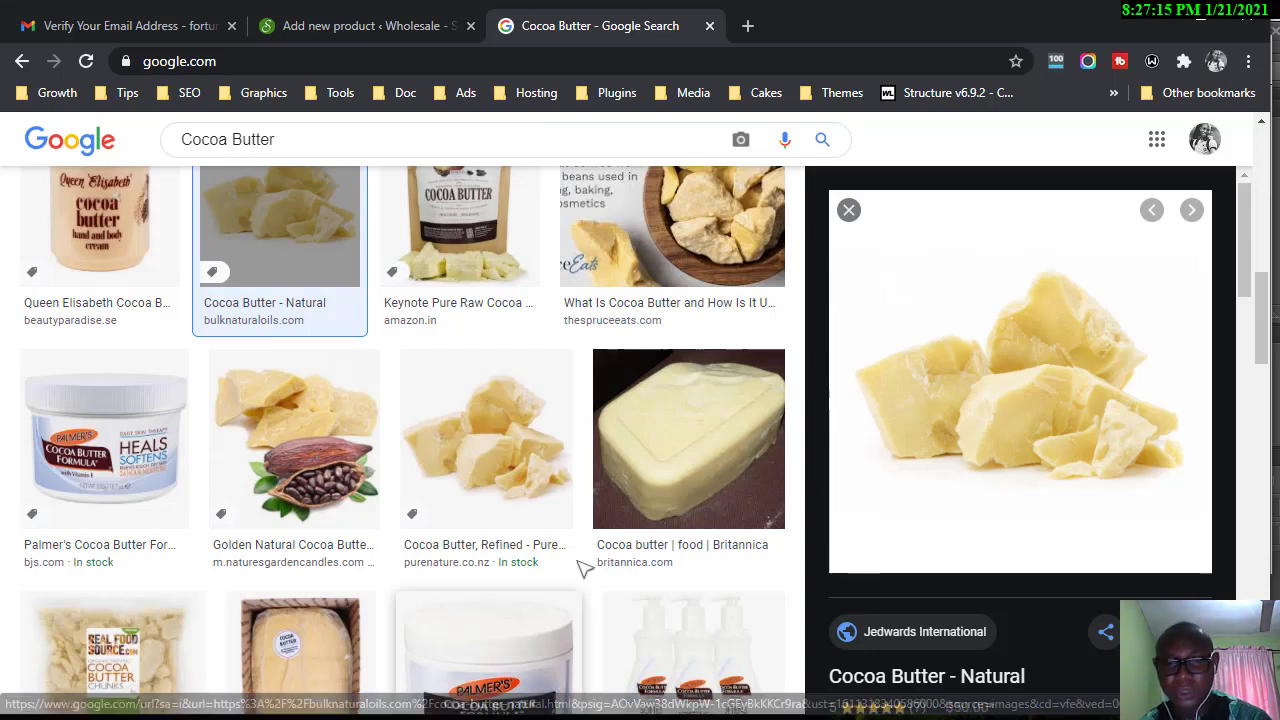
scroll(572, 565, down, 2)
scroll(572, 565, down, 3)
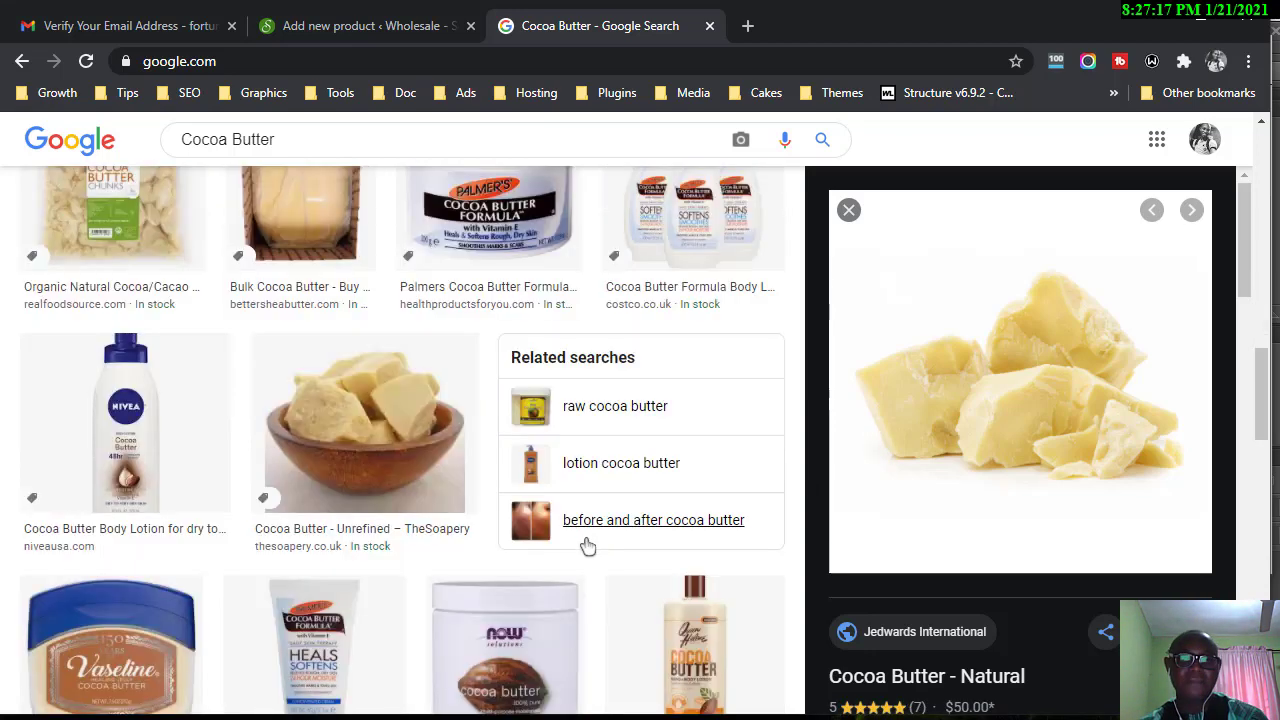
scroll(646, 576, up, 2)
scroll(646, 571, down, 3)
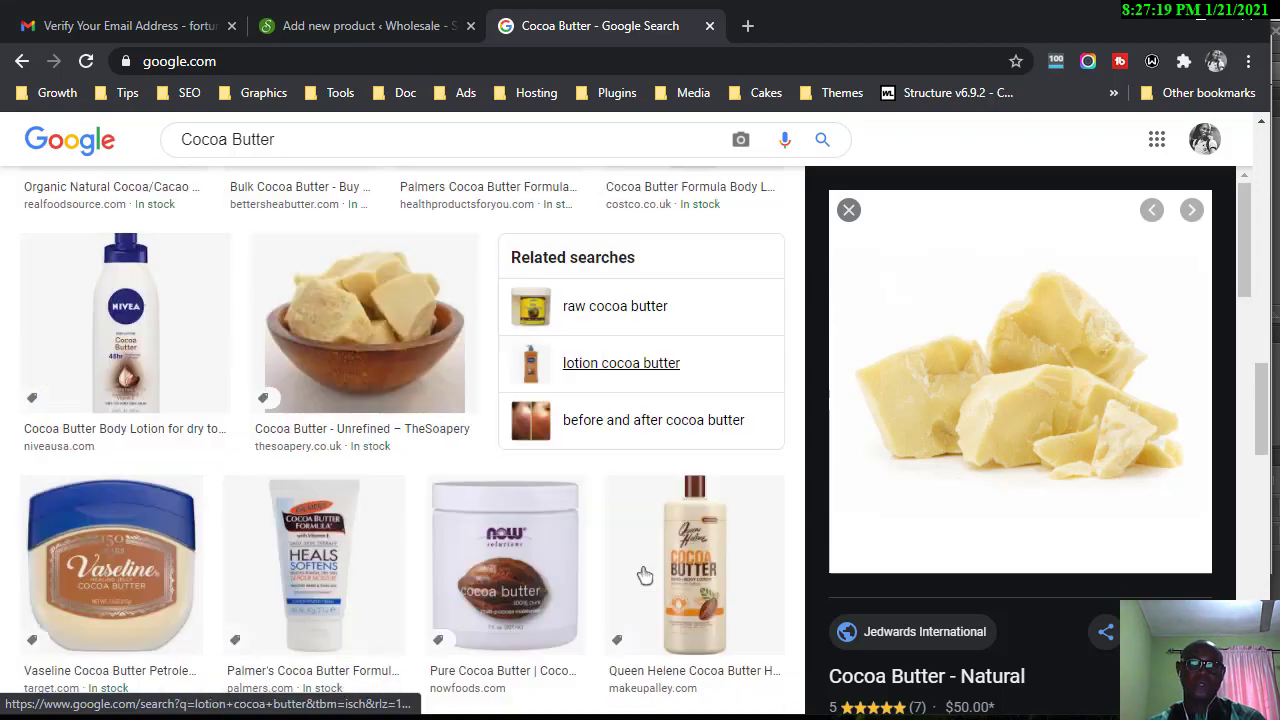
scroll(808, 483, down, 1)
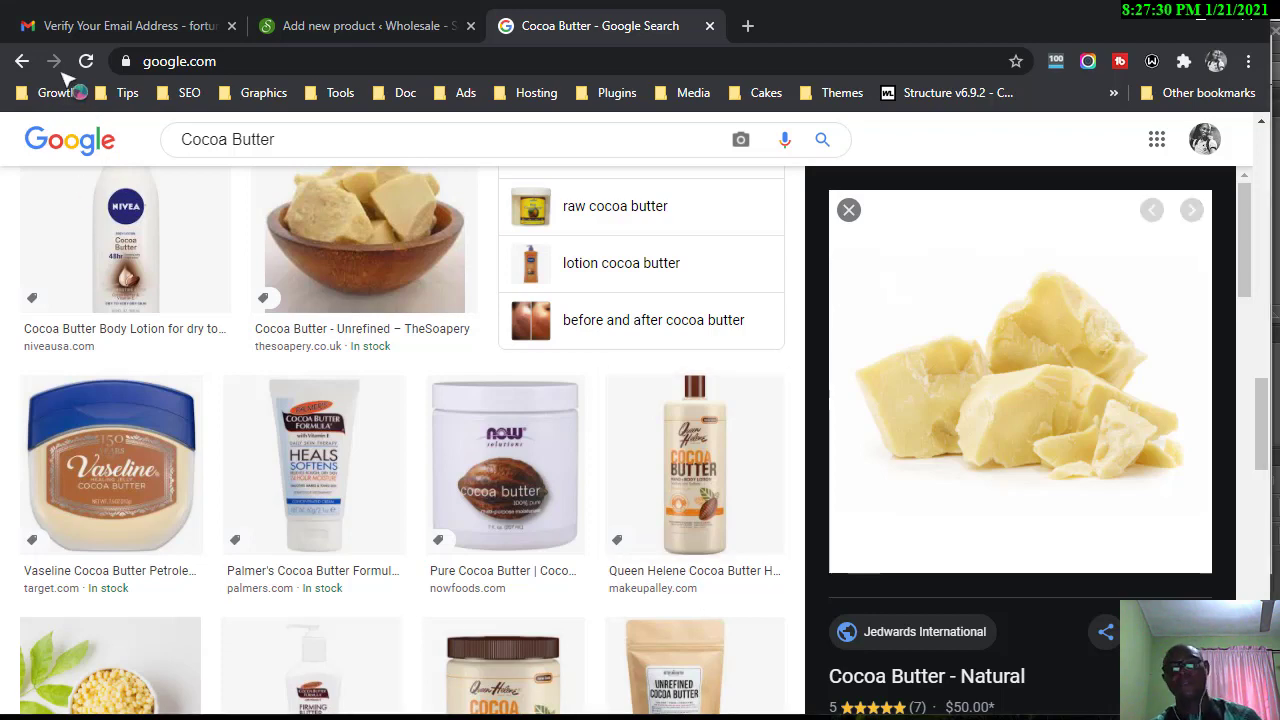
Switch to Photoshop and create a new document 600 pixels wide and 600 pixels high.
key(alt+Tab)
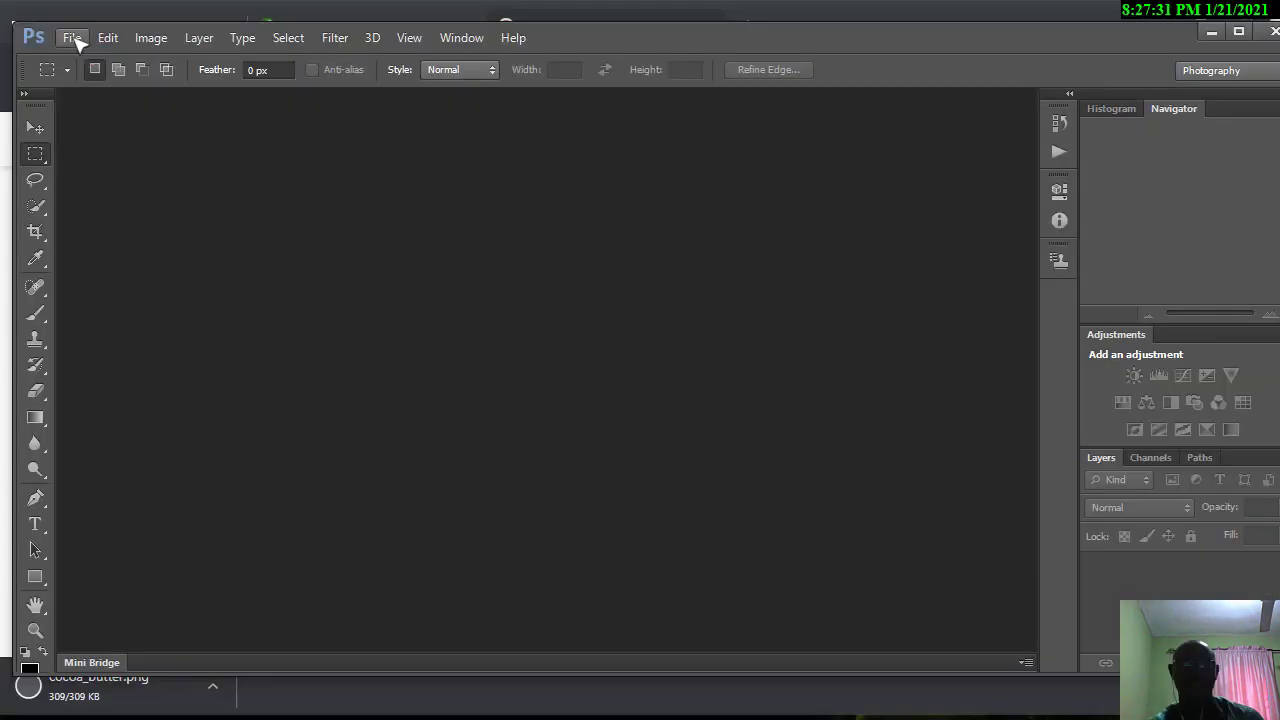
click(72, 38)
click(94, 62)
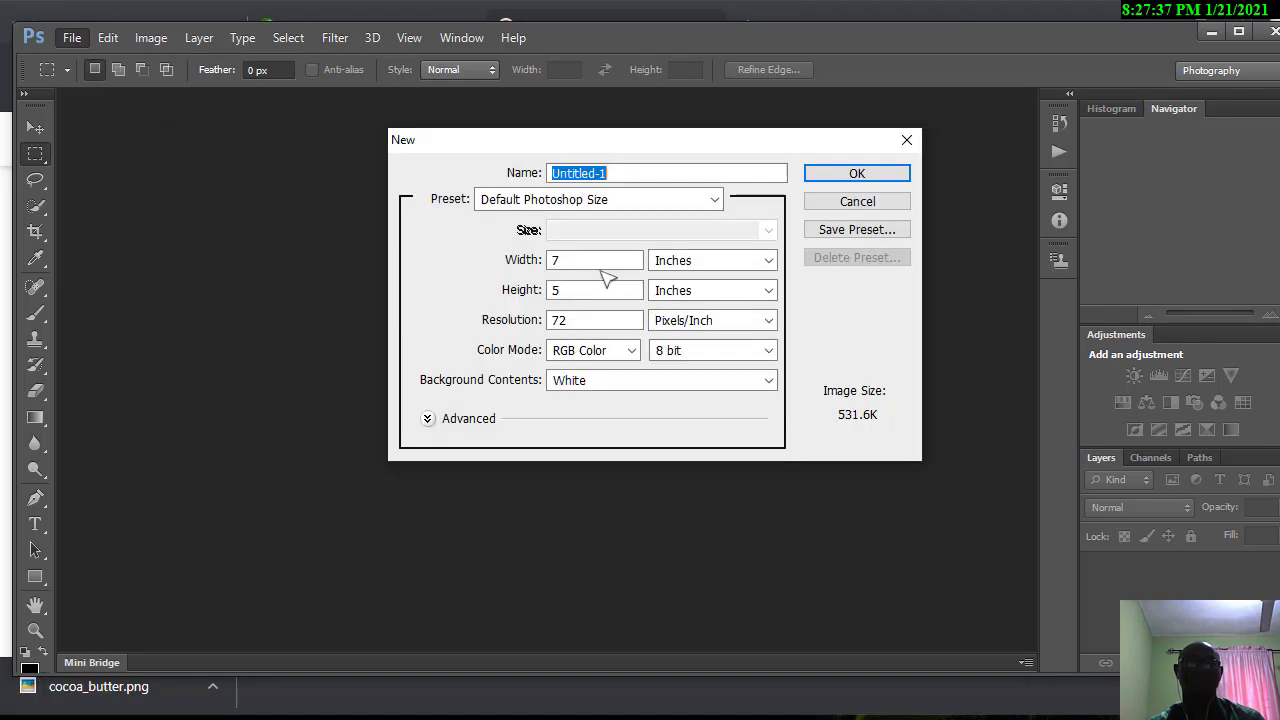
click(700, 262)
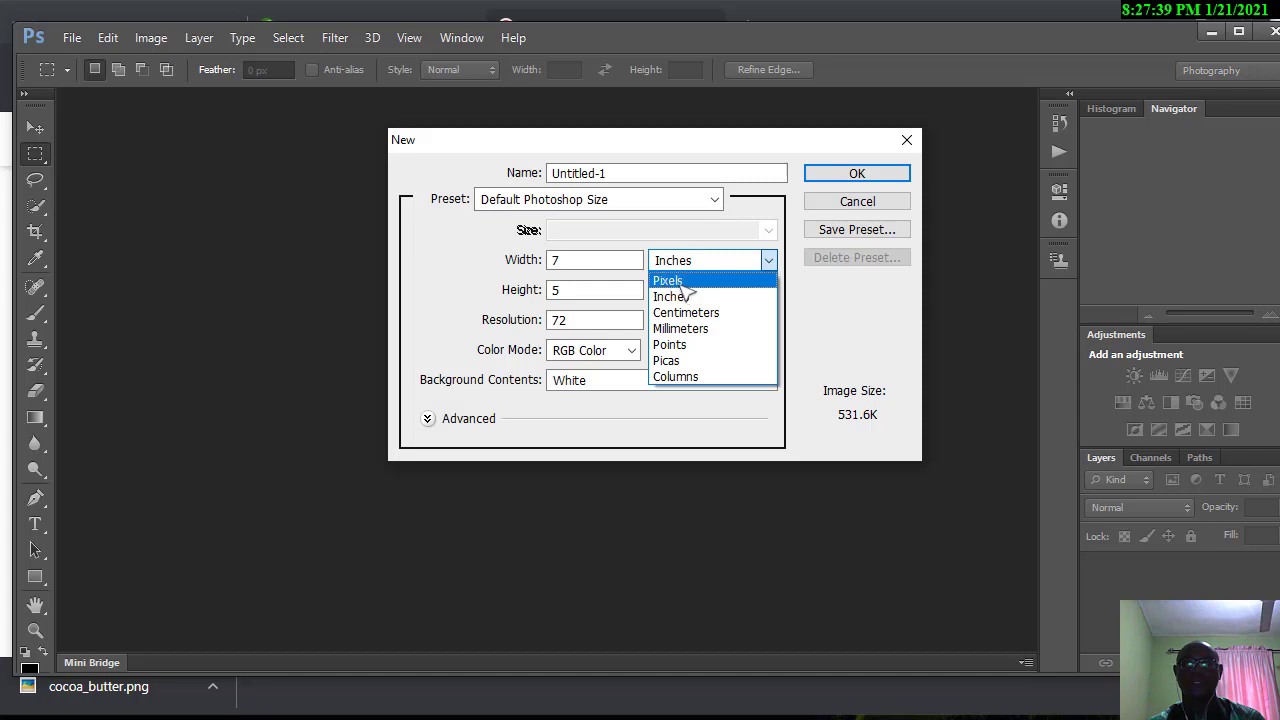
click(680, 277)
drag(576, 262, 540, 260)
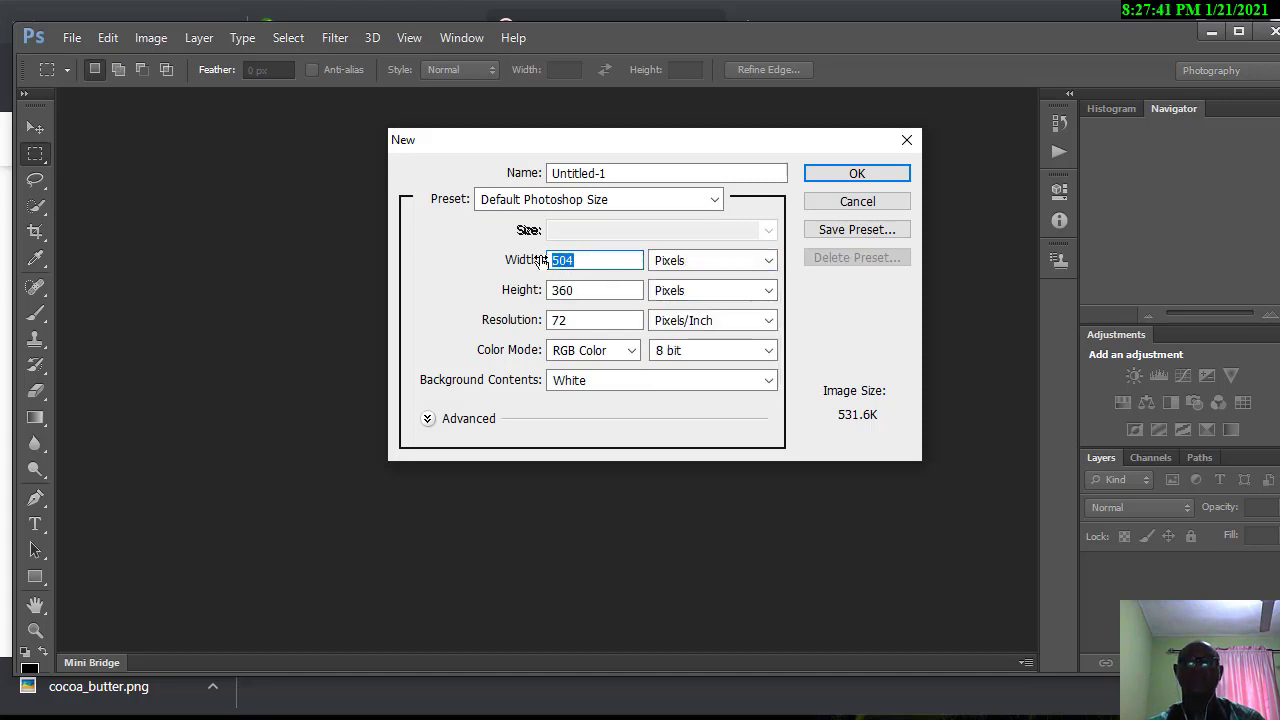
text(600)
click(583, 290)
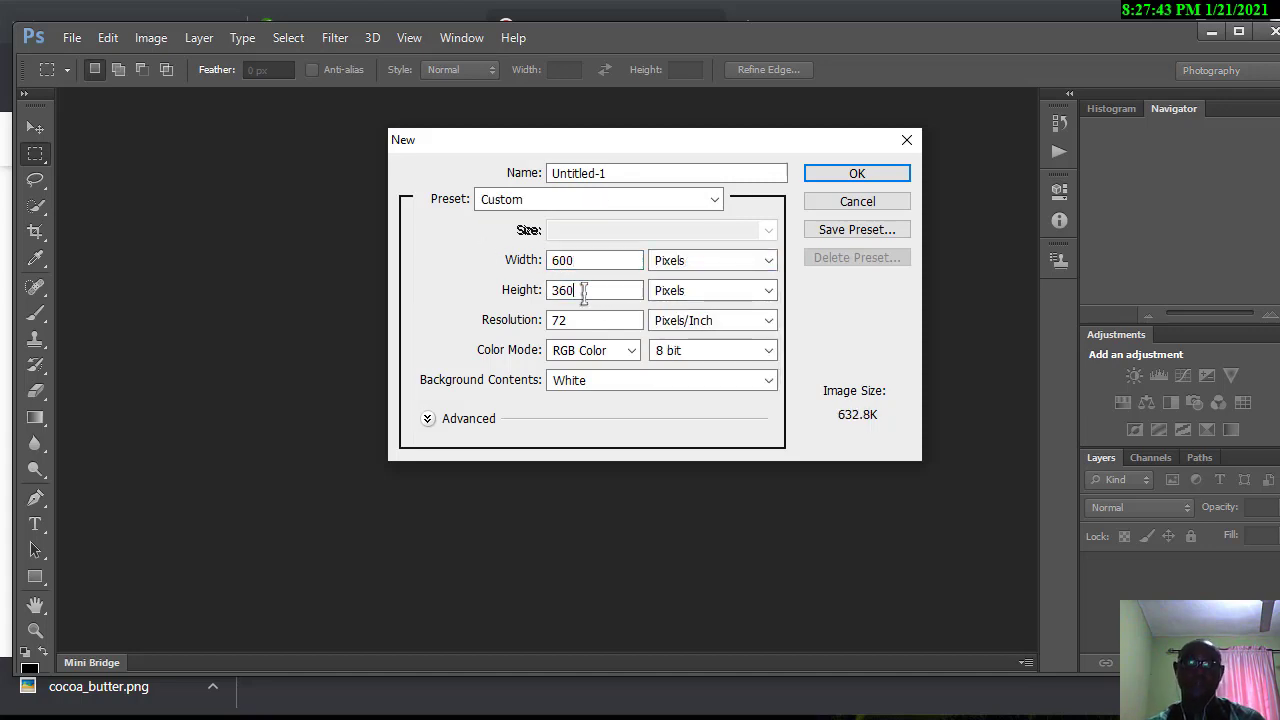
drag(583, 290, 540, 285)
text(600)
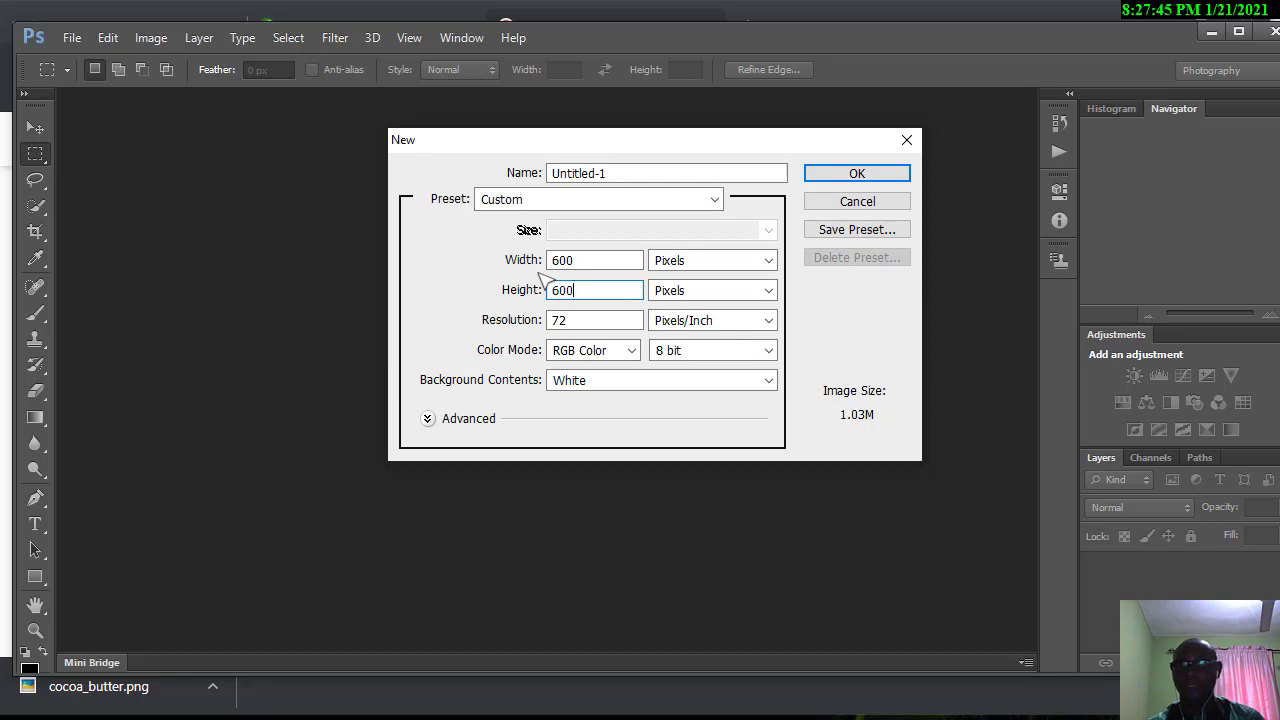
click(845, 178)
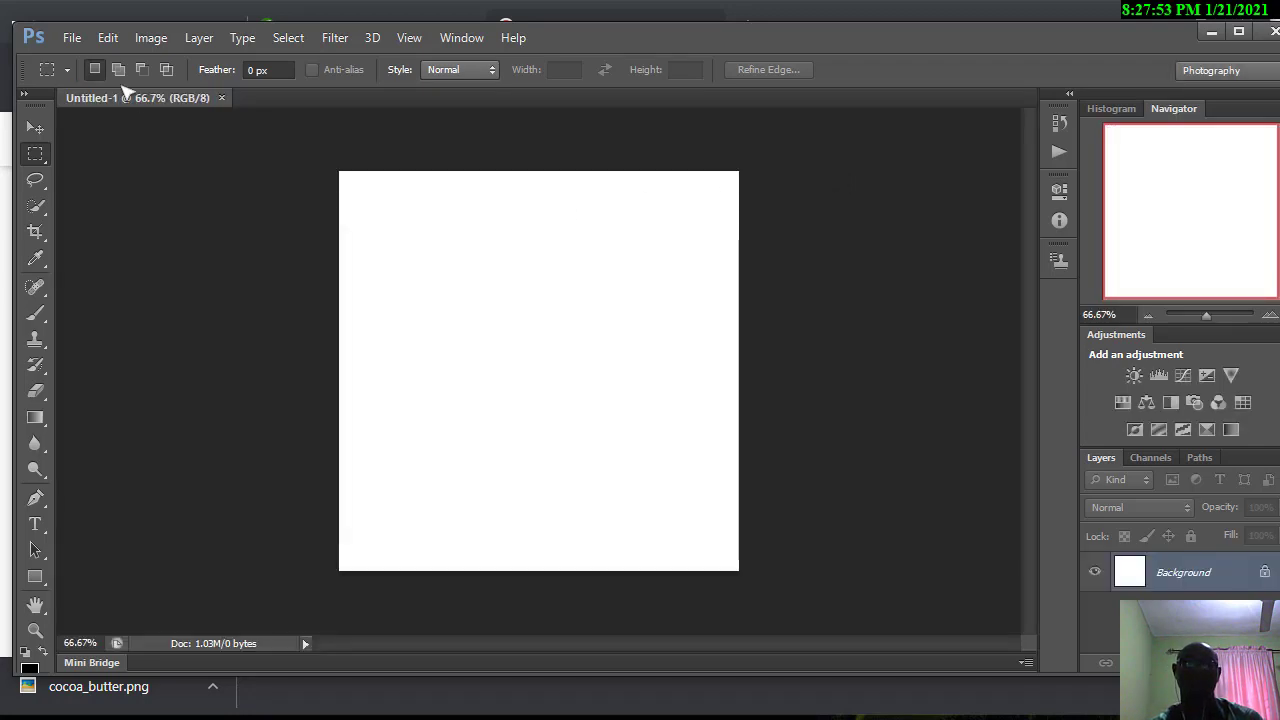
Place cocoa_butter.png from the Desktop into the blank document and commit the placement.
click(73, 39)
click(82, 314)
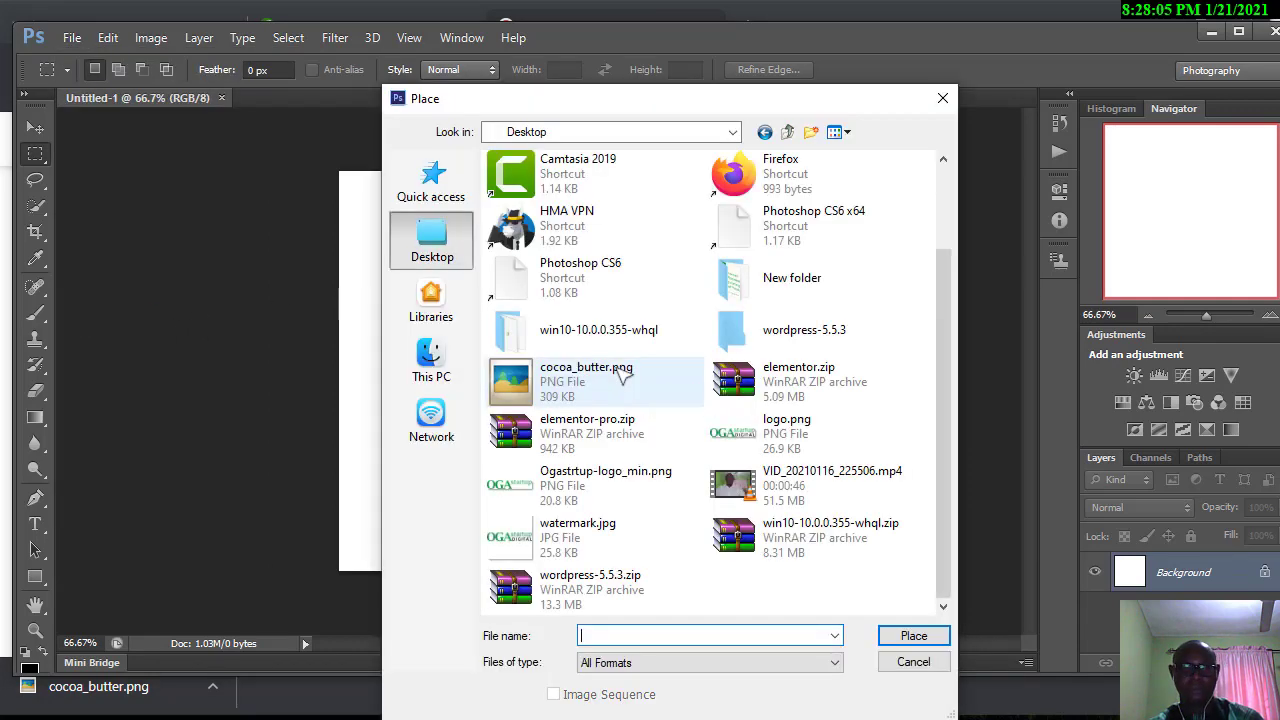
double_click(622, 371)
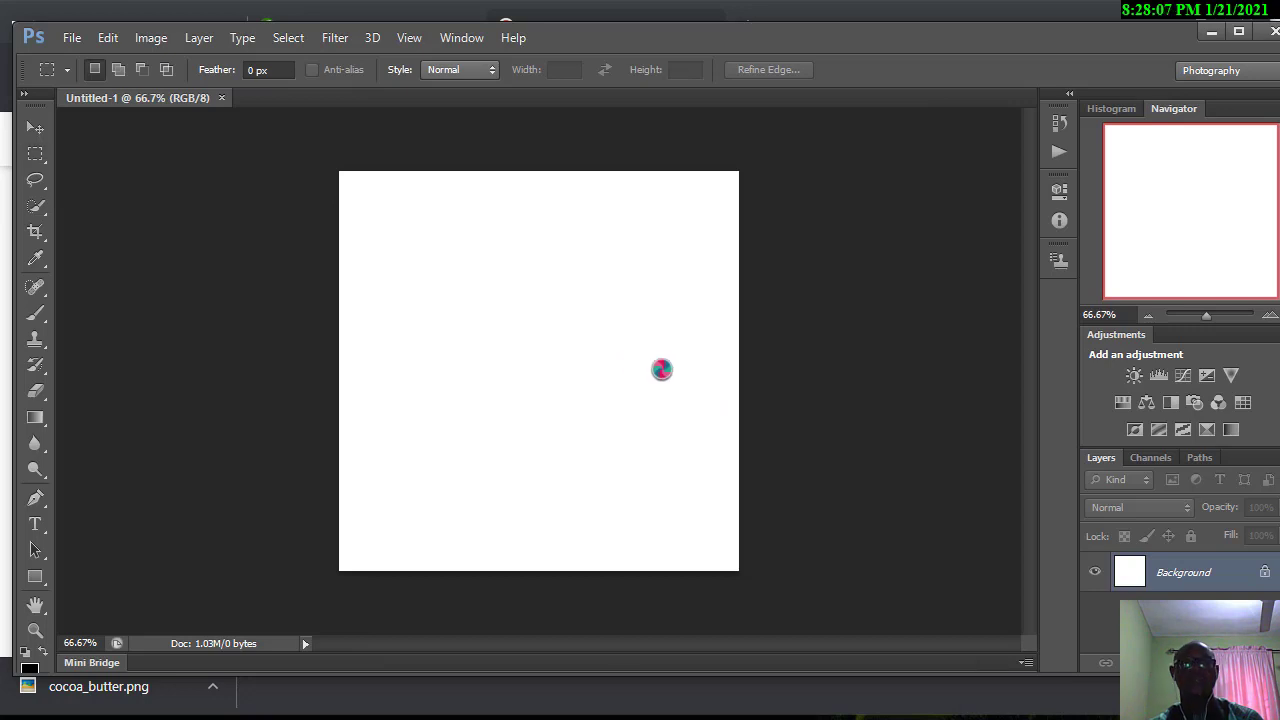
click(35, 128)
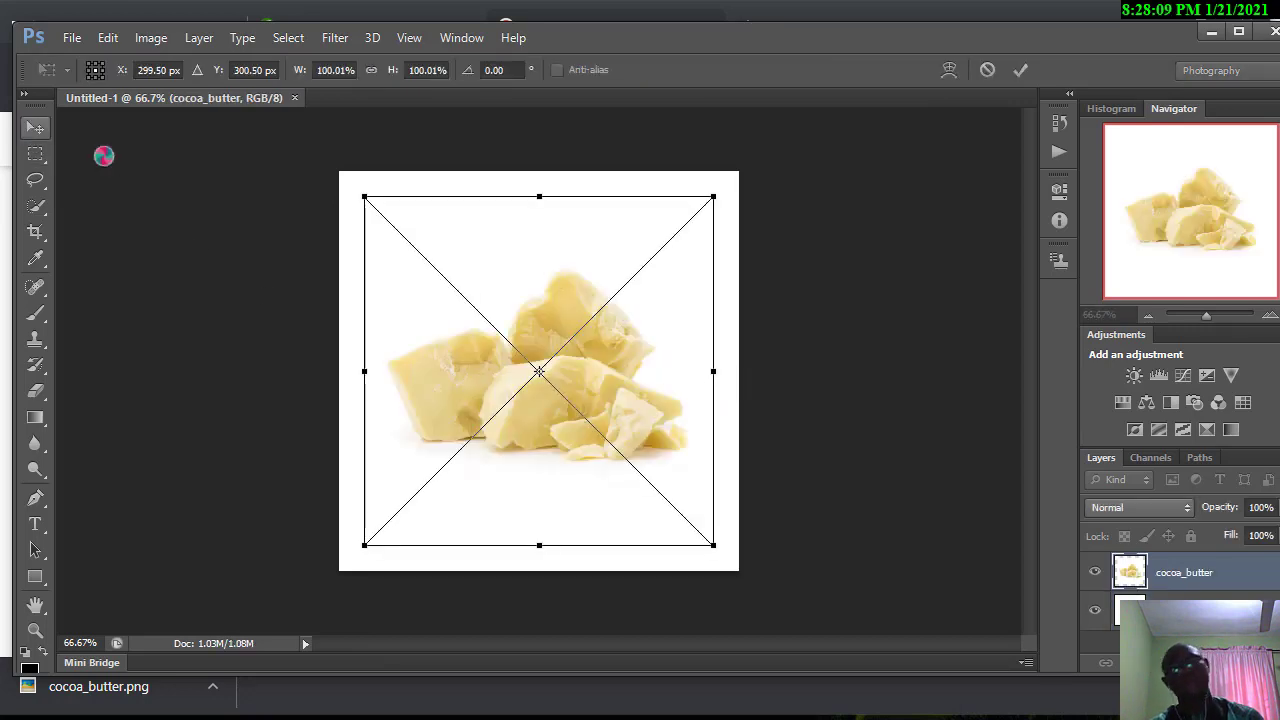
click(559, 296)
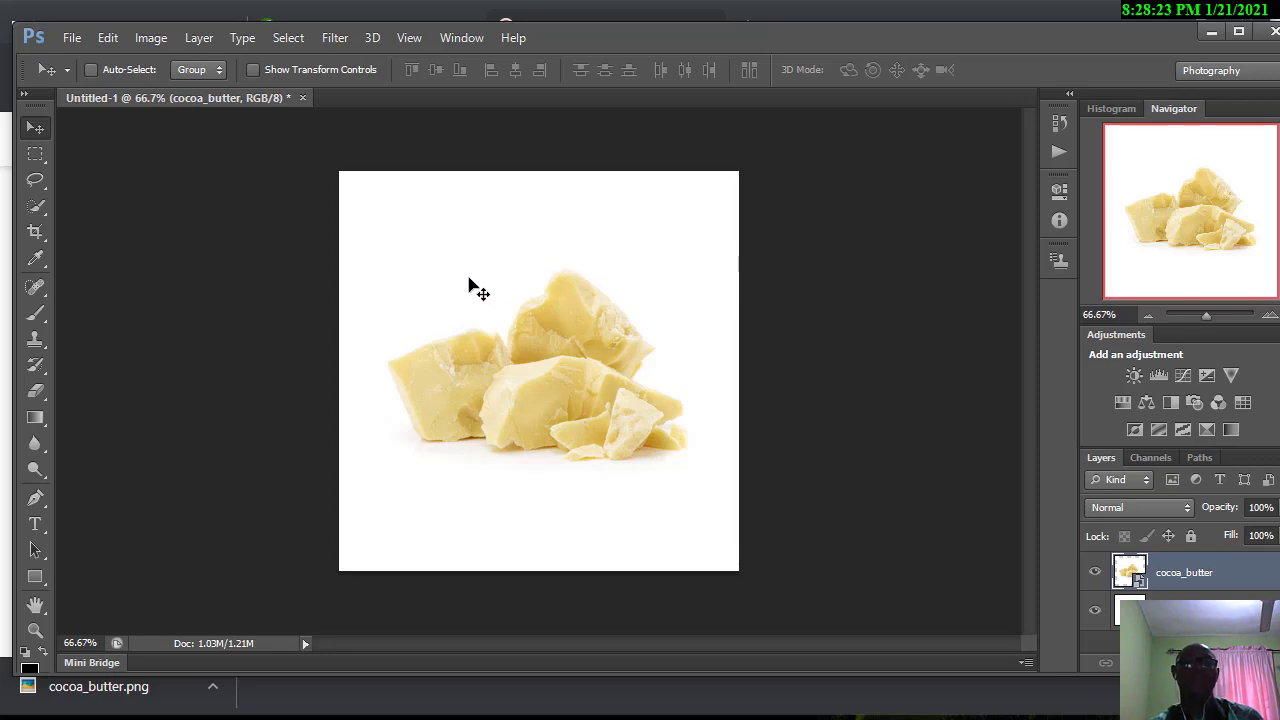
Switch back to the Google image results in Chrome and open the preview of the draxe.com cocoa butter picture.
key(alt+Tab)
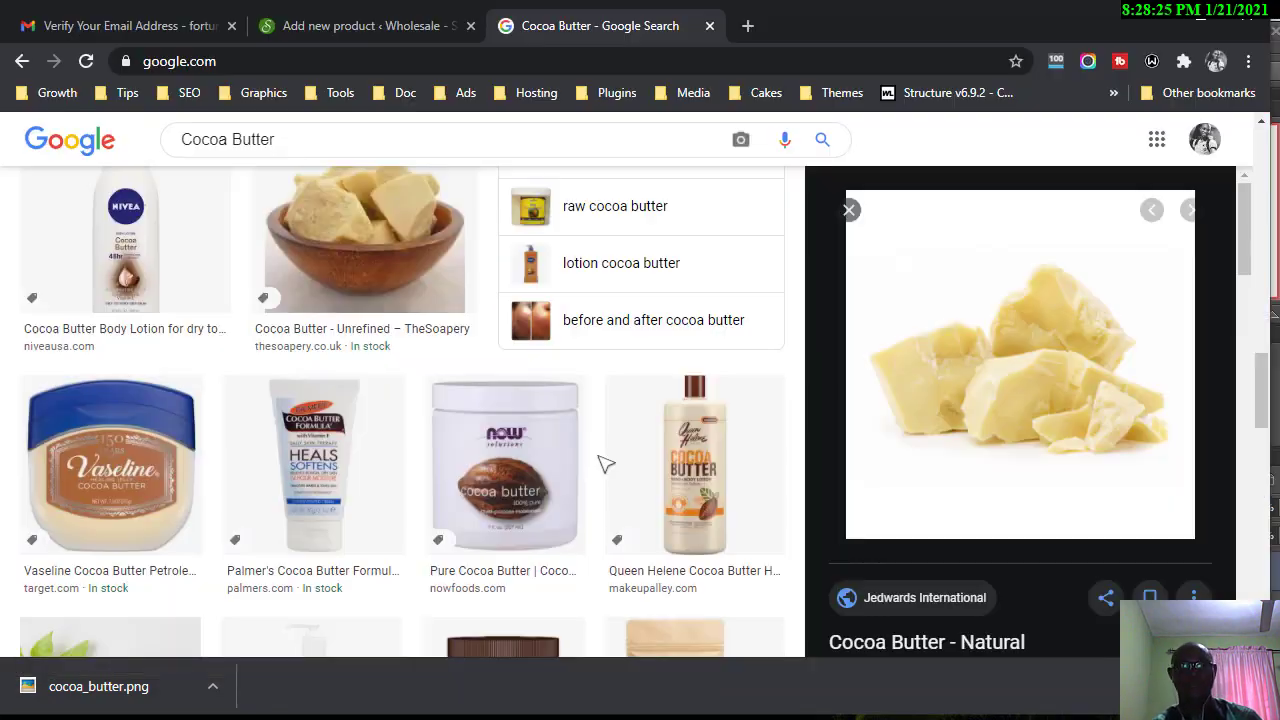
scroll(600, 480, down, 3)
scroll(600, 482, up, 3)
scroll(600, 482, down, 4)
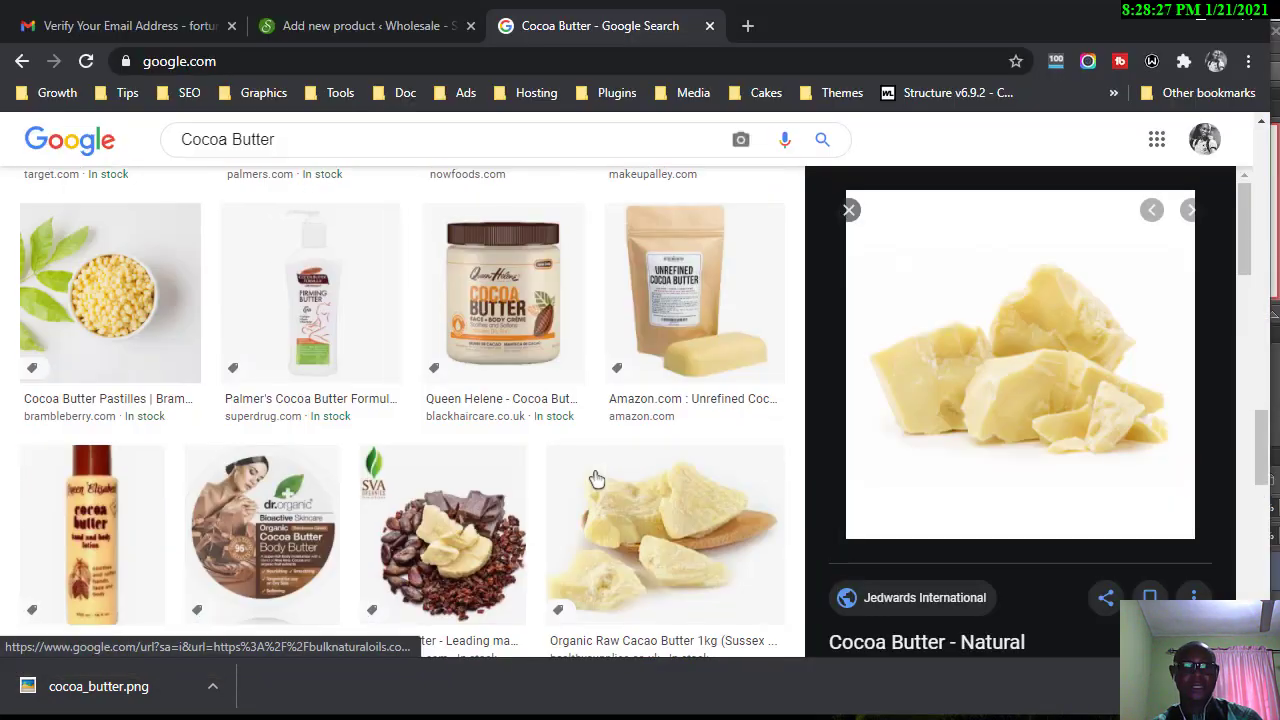
scroll(597, 479, down, 5)
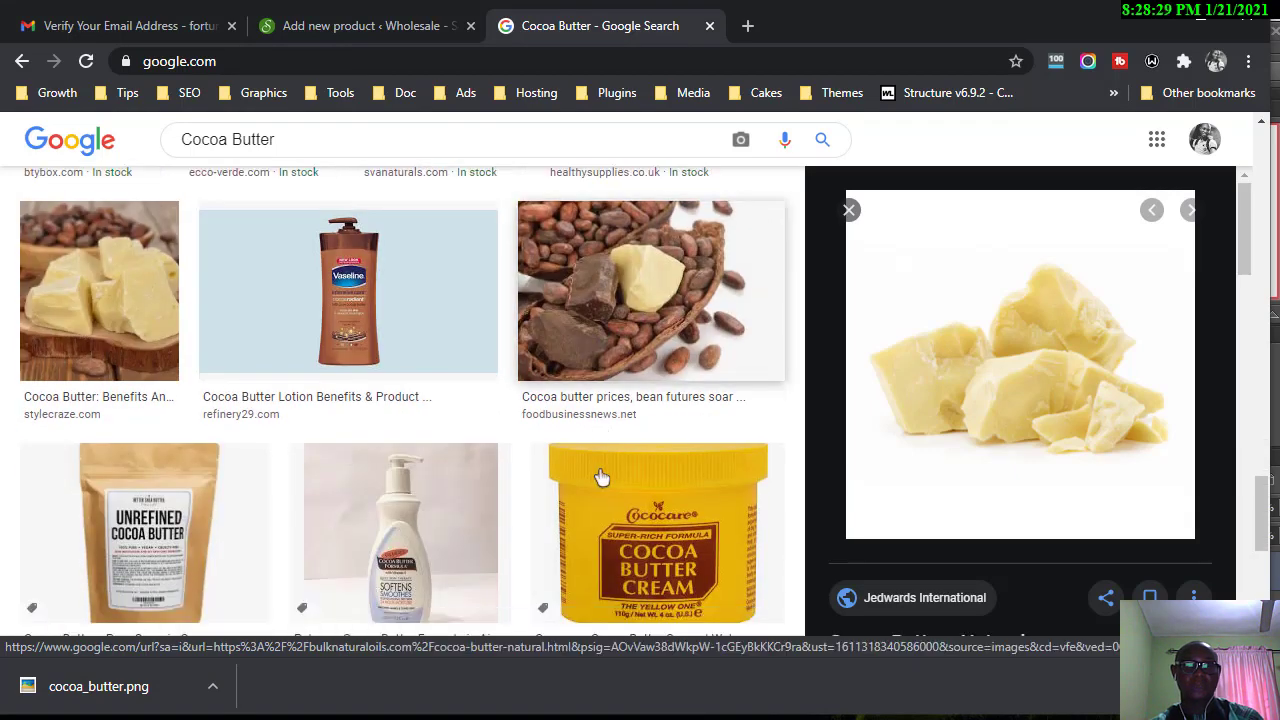
scroll(600, 478, up, 4)
click(437, 365)
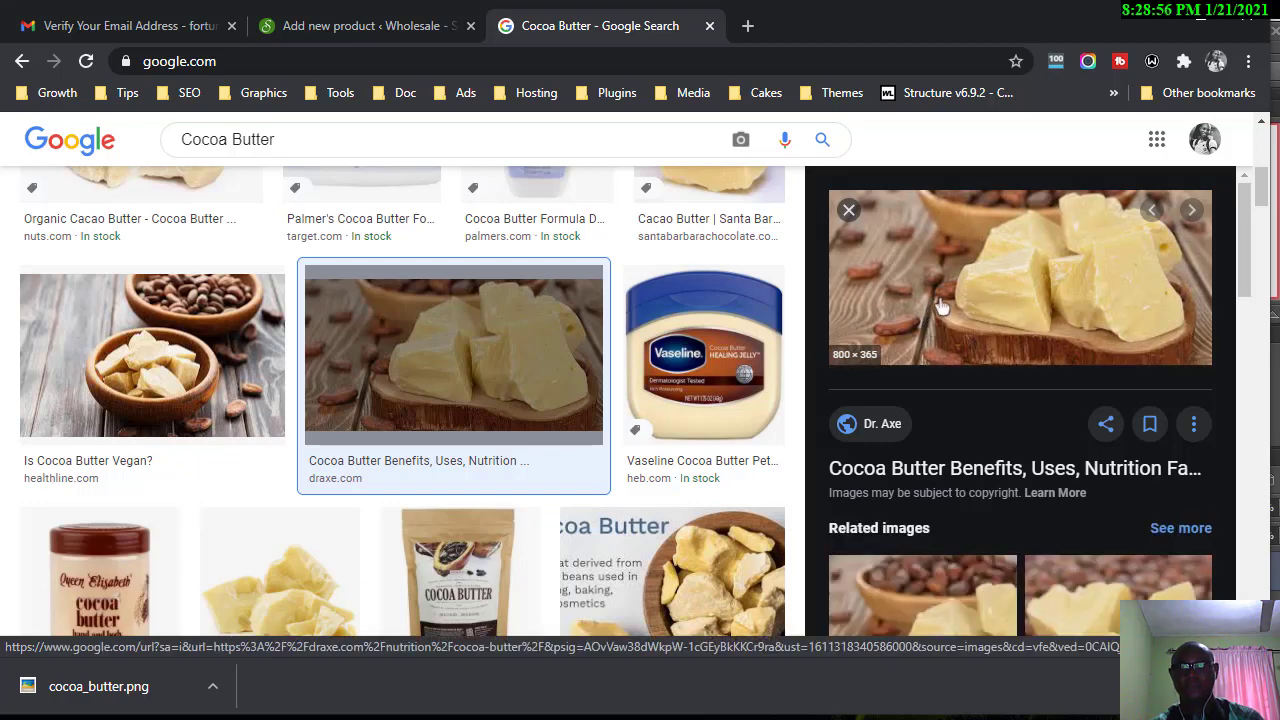
Save the draxe.com cocoa butter picture to the Desktop as CocoaButterHeader.jpg.
right_click(934, 299)
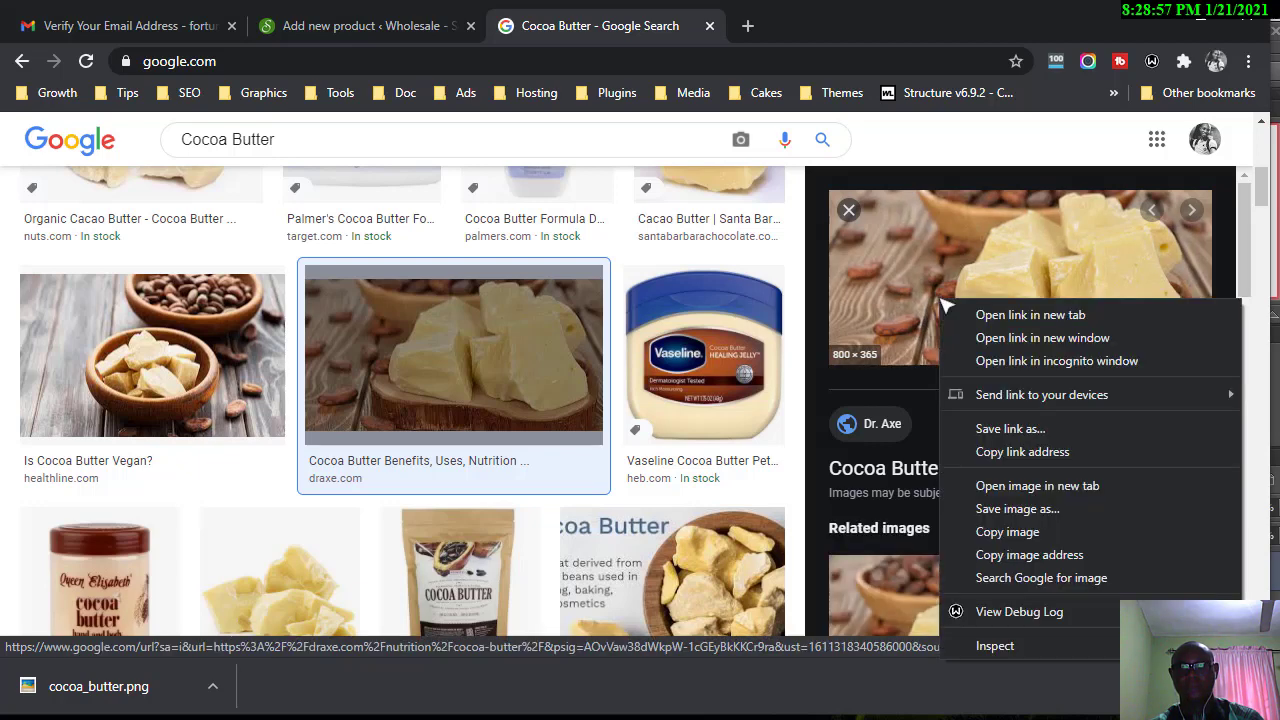
click(1020, 509)
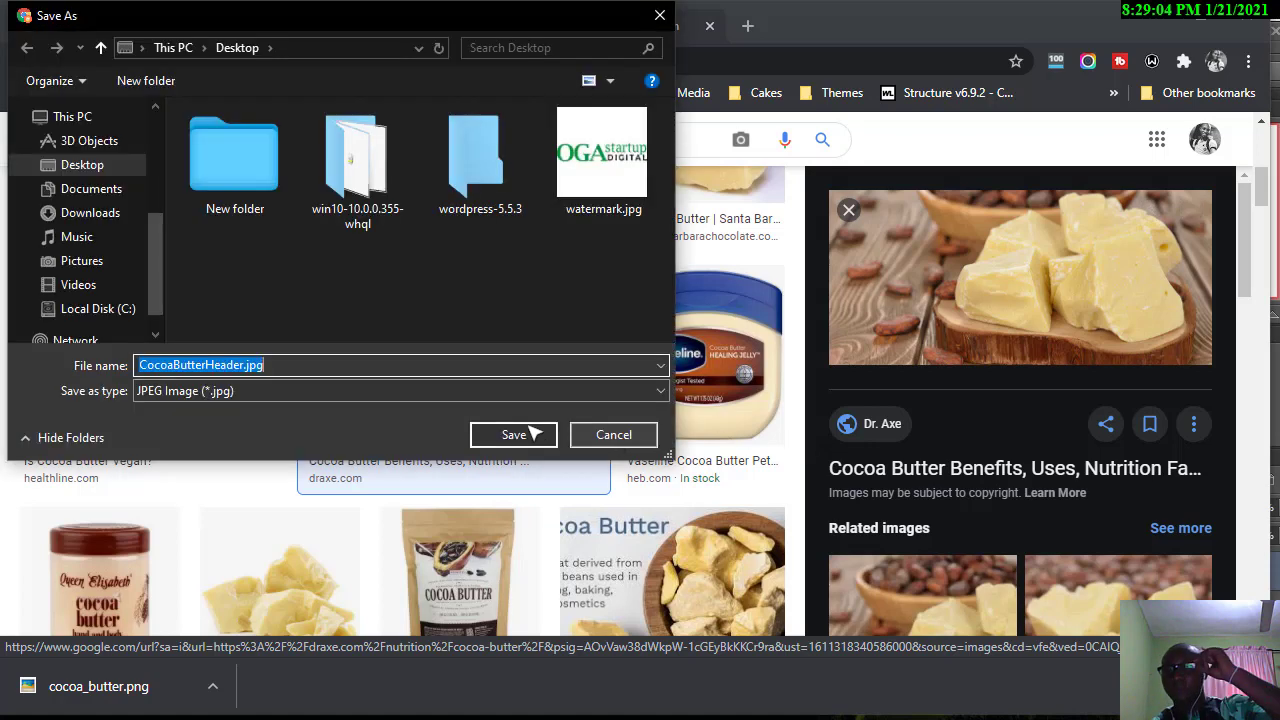
click(532, 446)
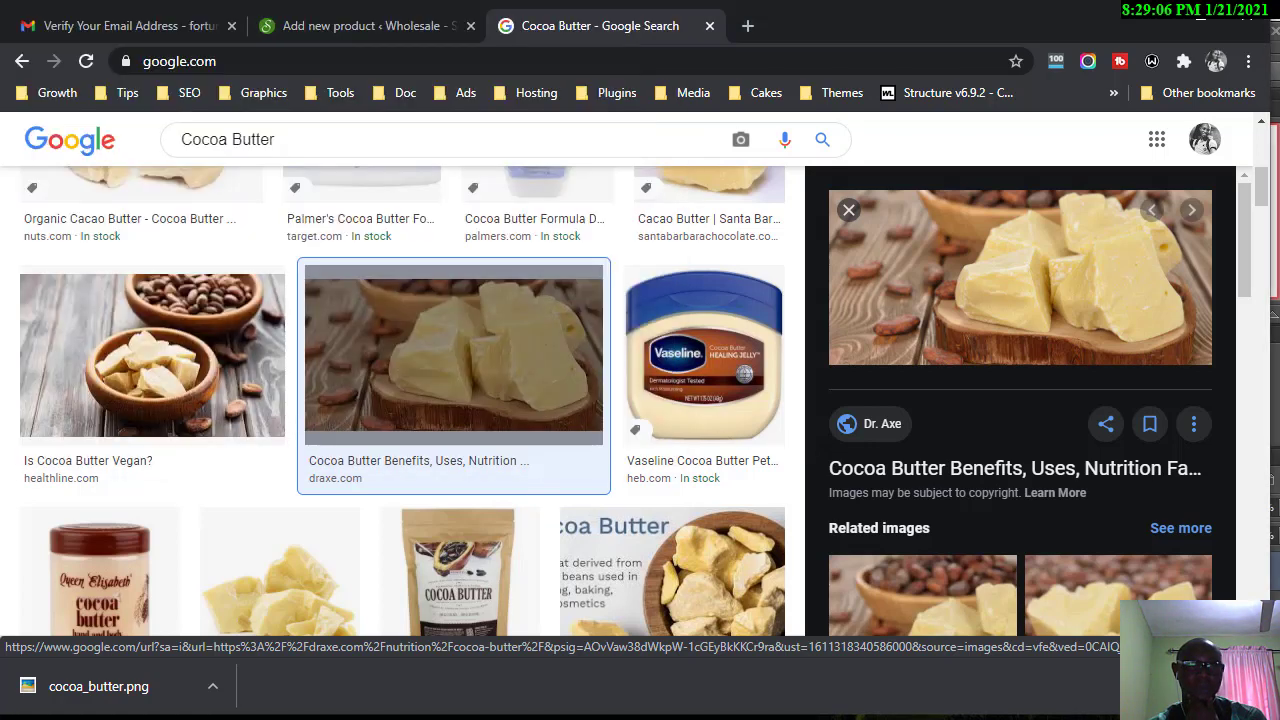
Switch to Photoshop, hide the cocoa_butter layer, and place CocoaButterHeader.jpg from the Desktop into the document.
key(alt+Tab)
click(1095, 572)
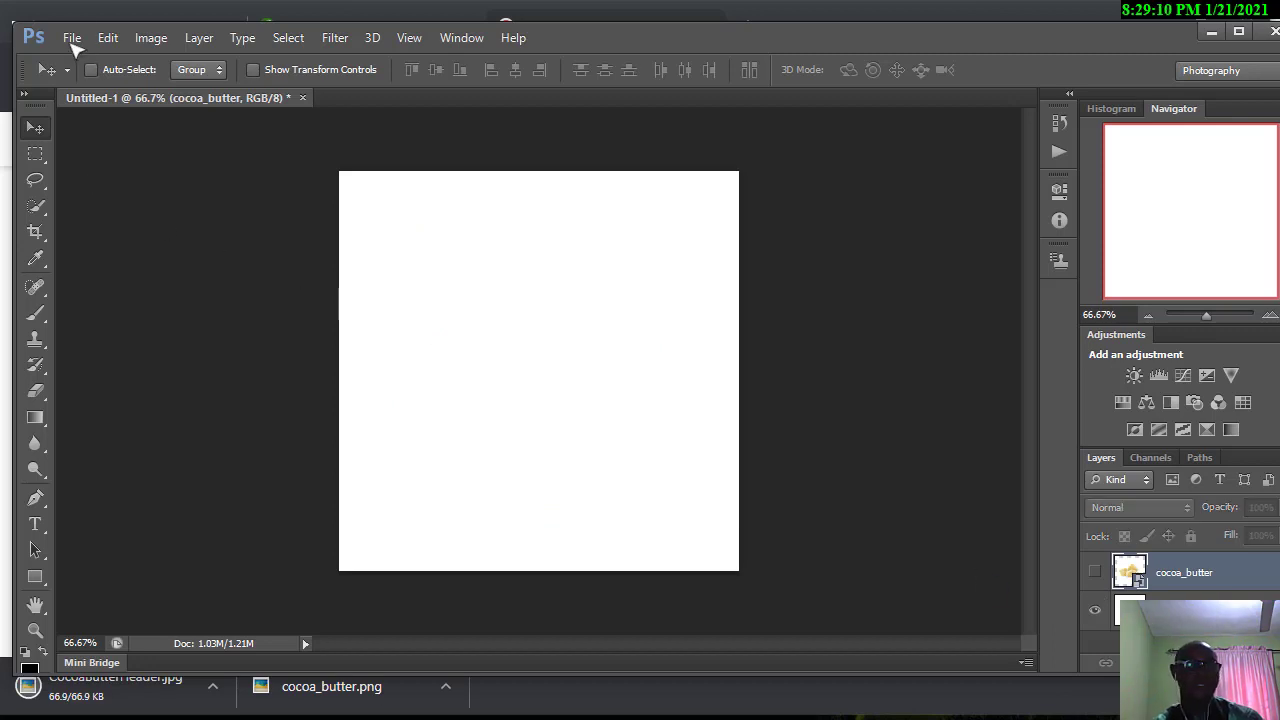
click(72, 37)
click(97, 309)
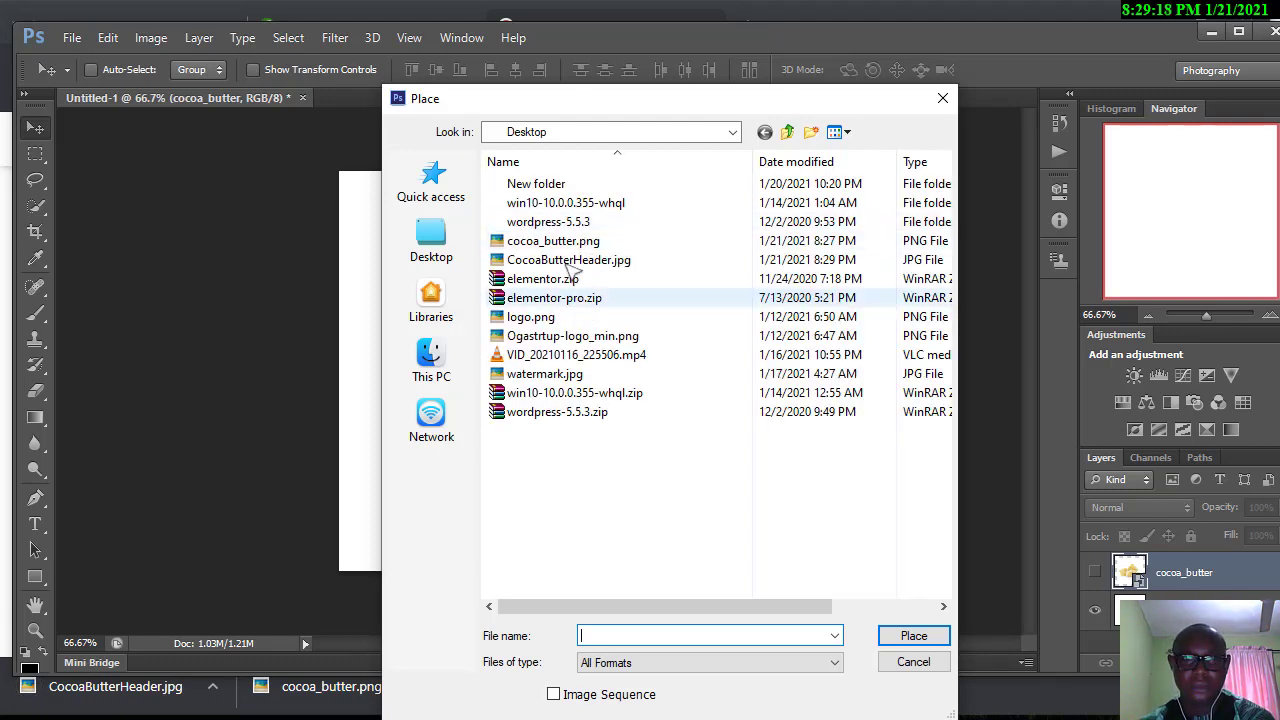
double_click(572, 268)
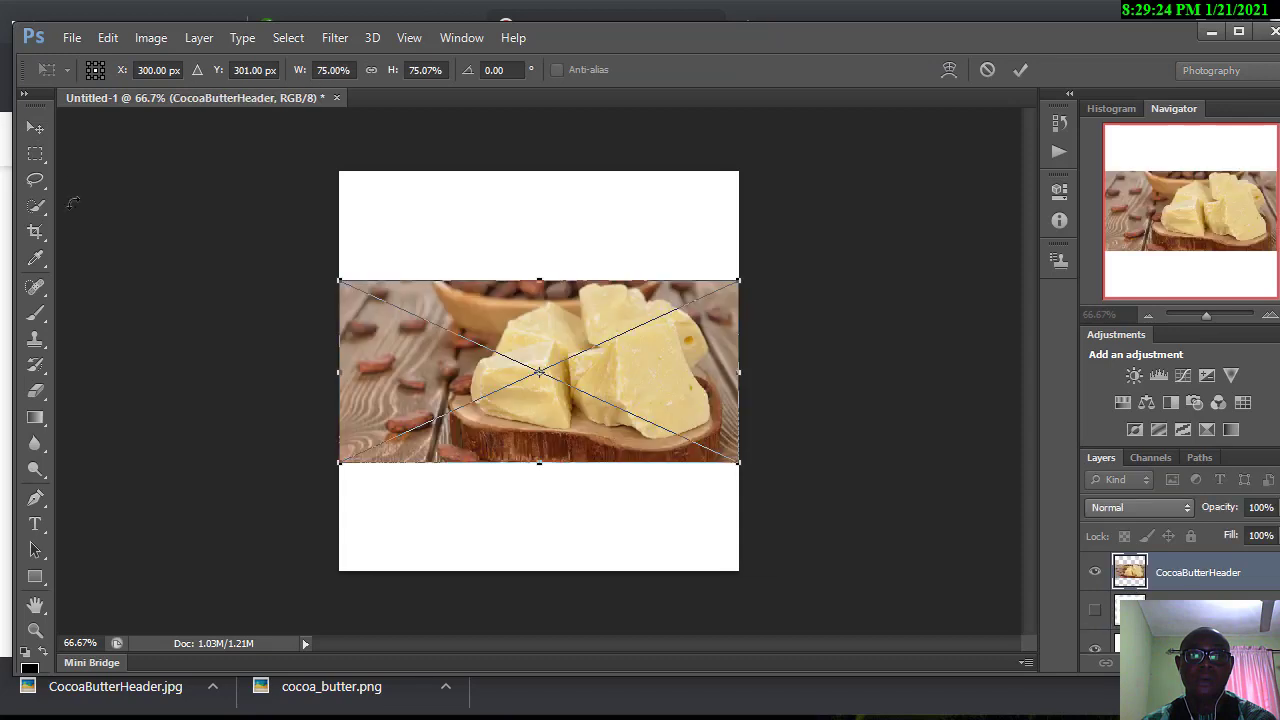
click(36, 128)
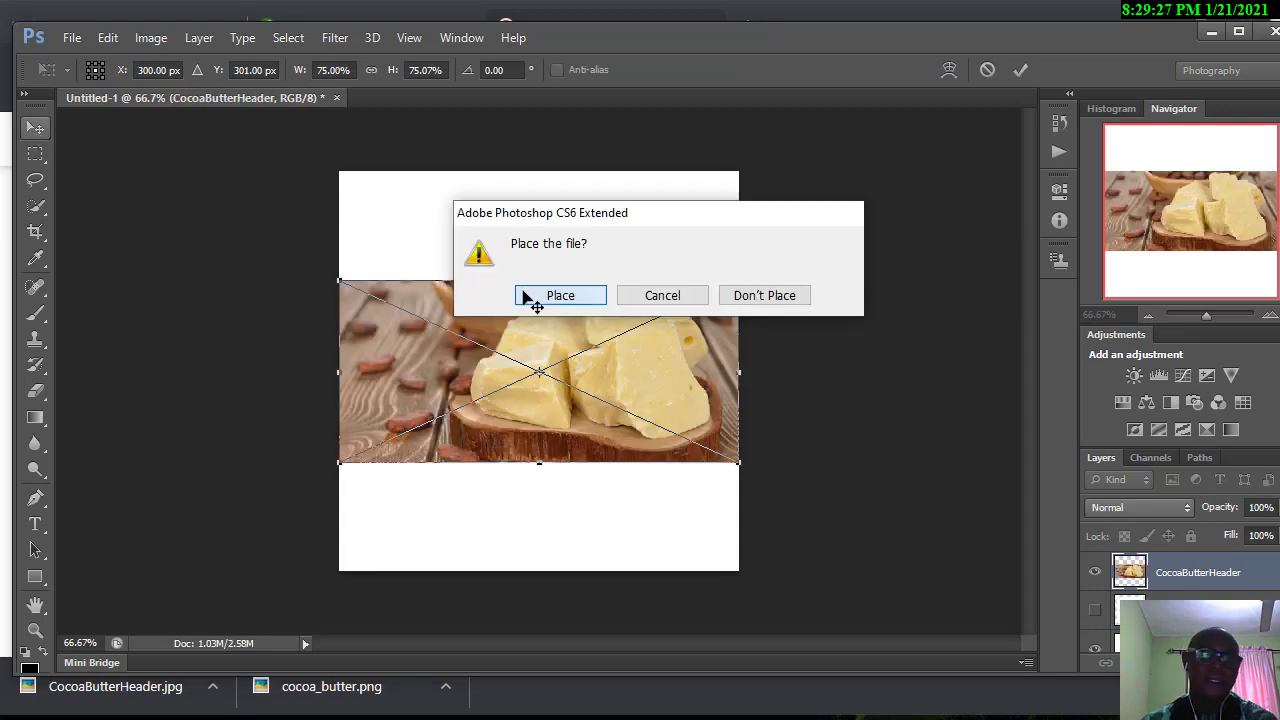
click(518, 294)
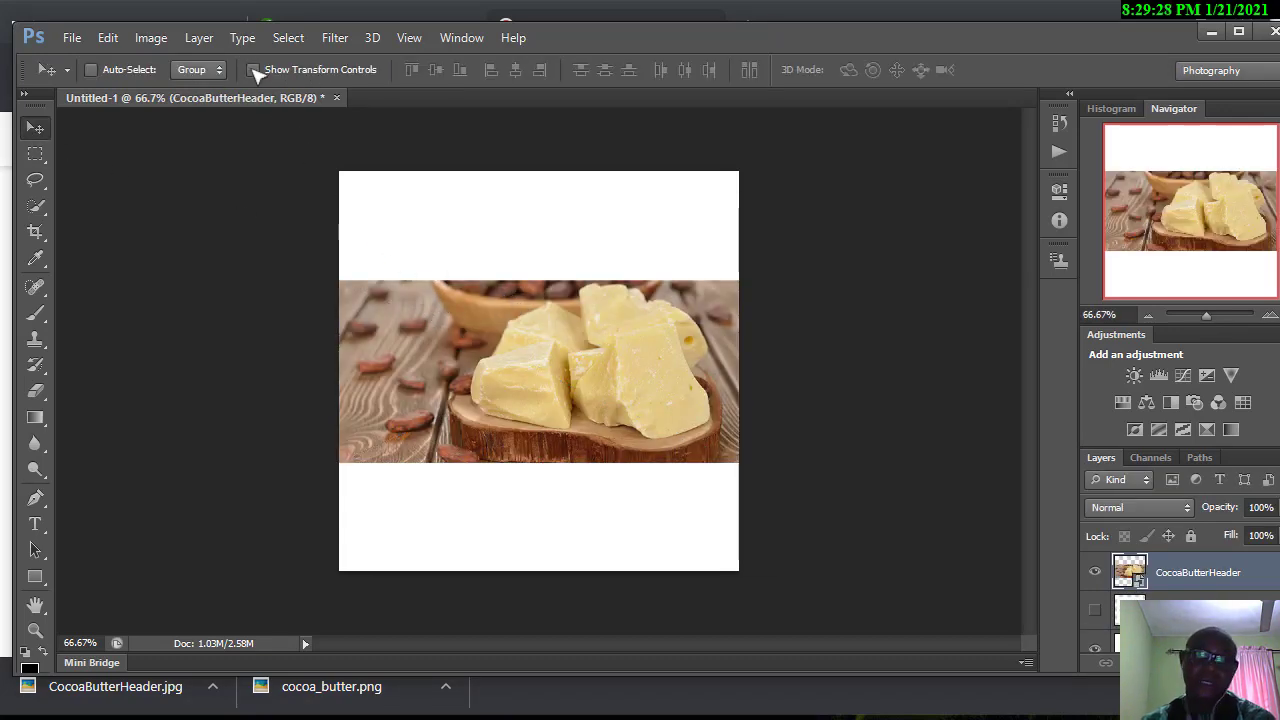
Show the transform controls and enlarge the CocoaButterHeader picture beyond the canvas width to about 150%, with width and height linked.
click(254, 70)
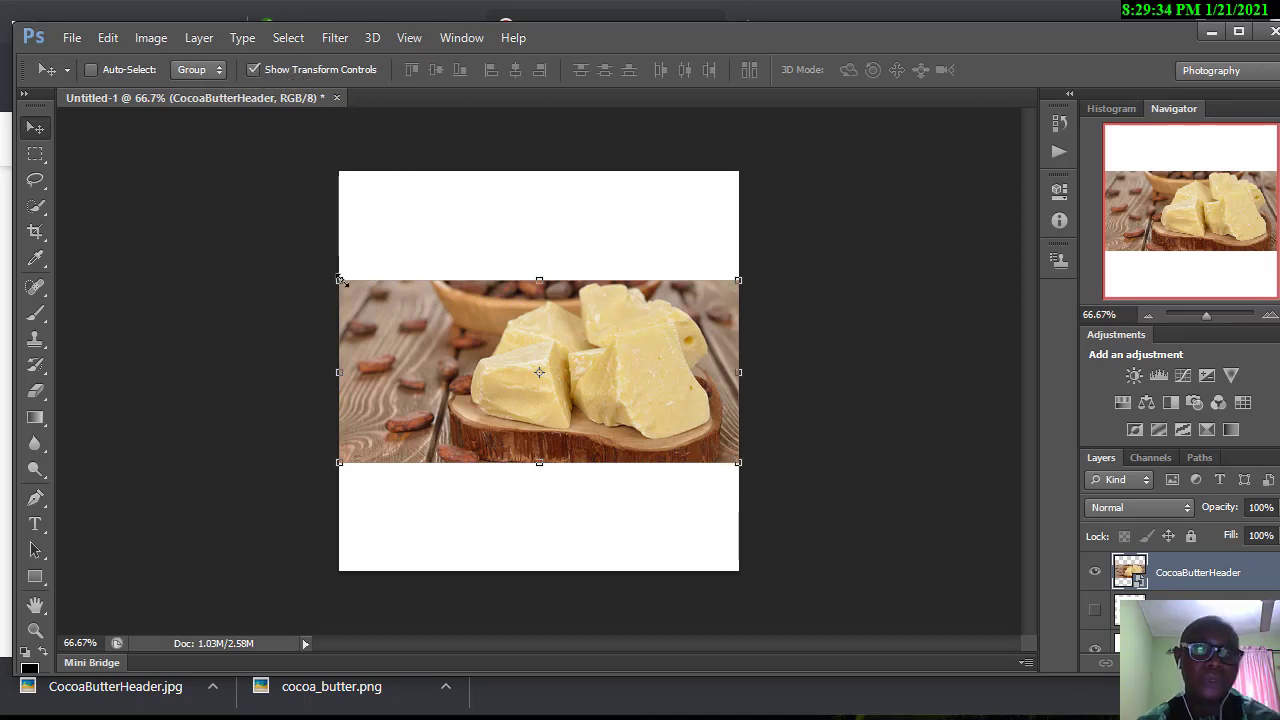
drag(340, 281, 235, 155)
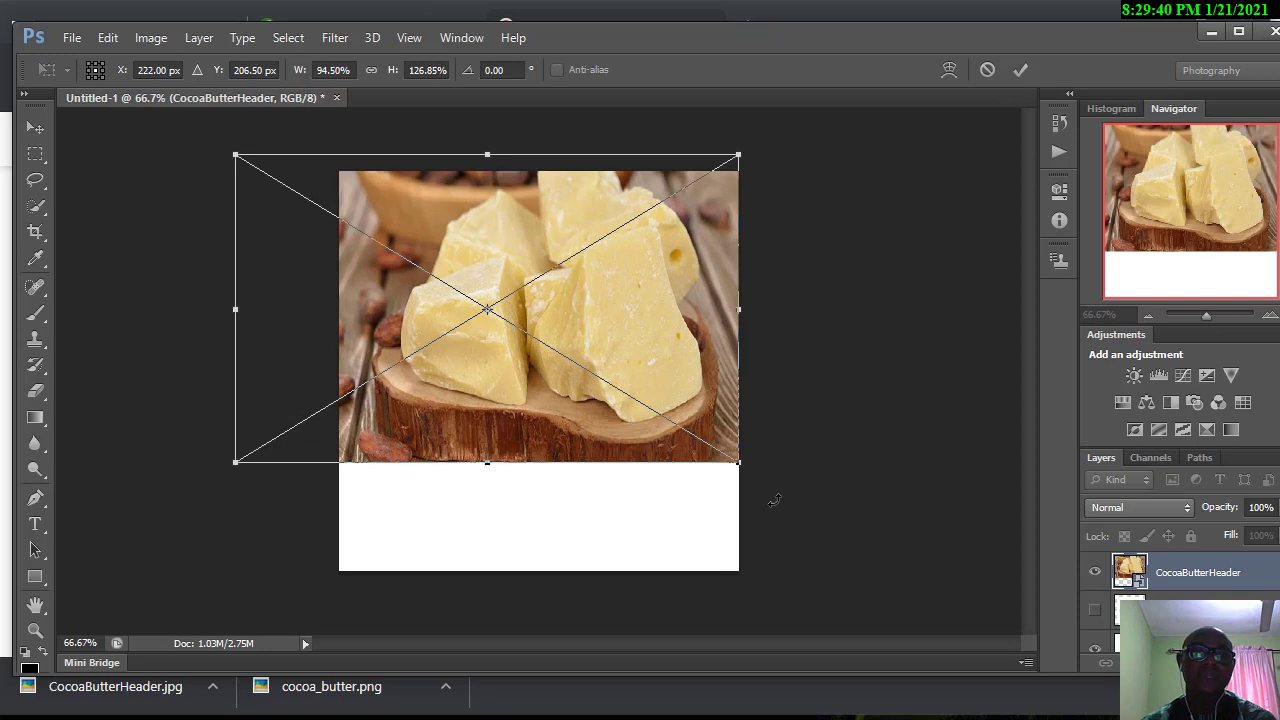
click(371, 71)
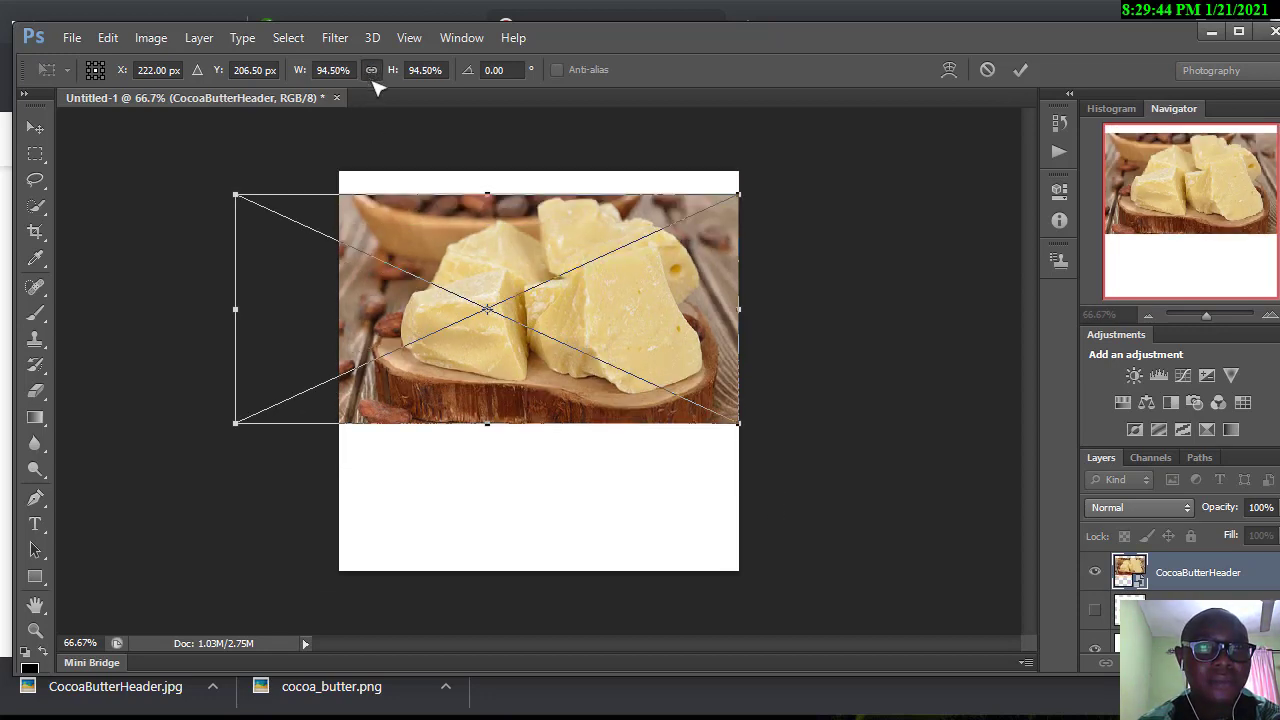
drag(742, 428, 961, 523)
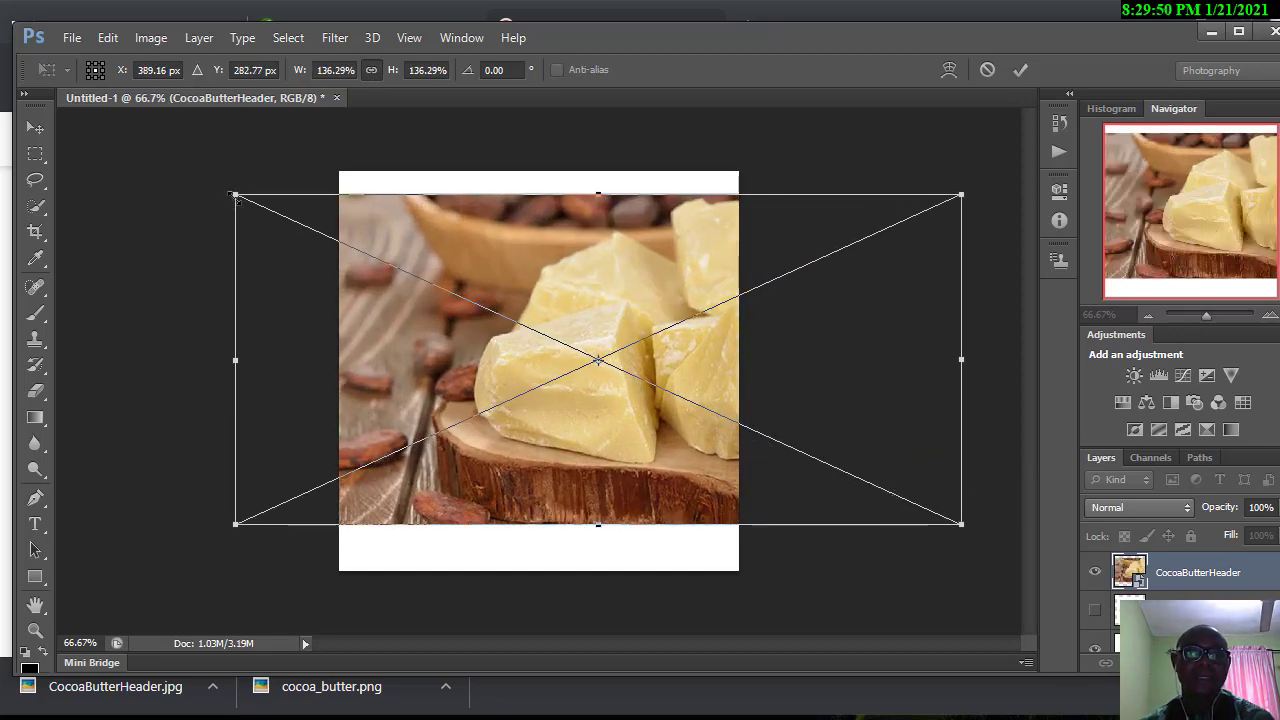
drag(237, 198, 157, 157)
drag(287, 225, 188, 253)
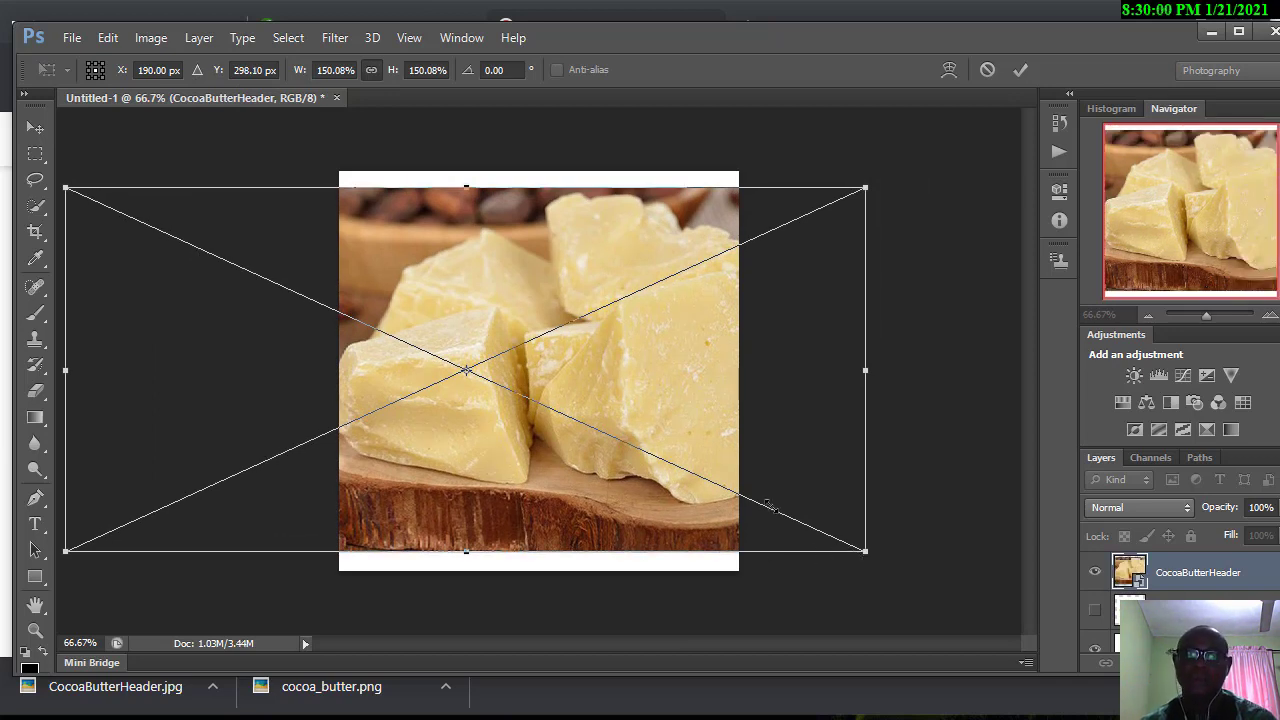
Reduce the picture to about 119%, position the butter chunks within the canvas, commit the transform and hide the transform controls.
drag(770, 505, 764, 509)
drag(629, 360, 676, 379)
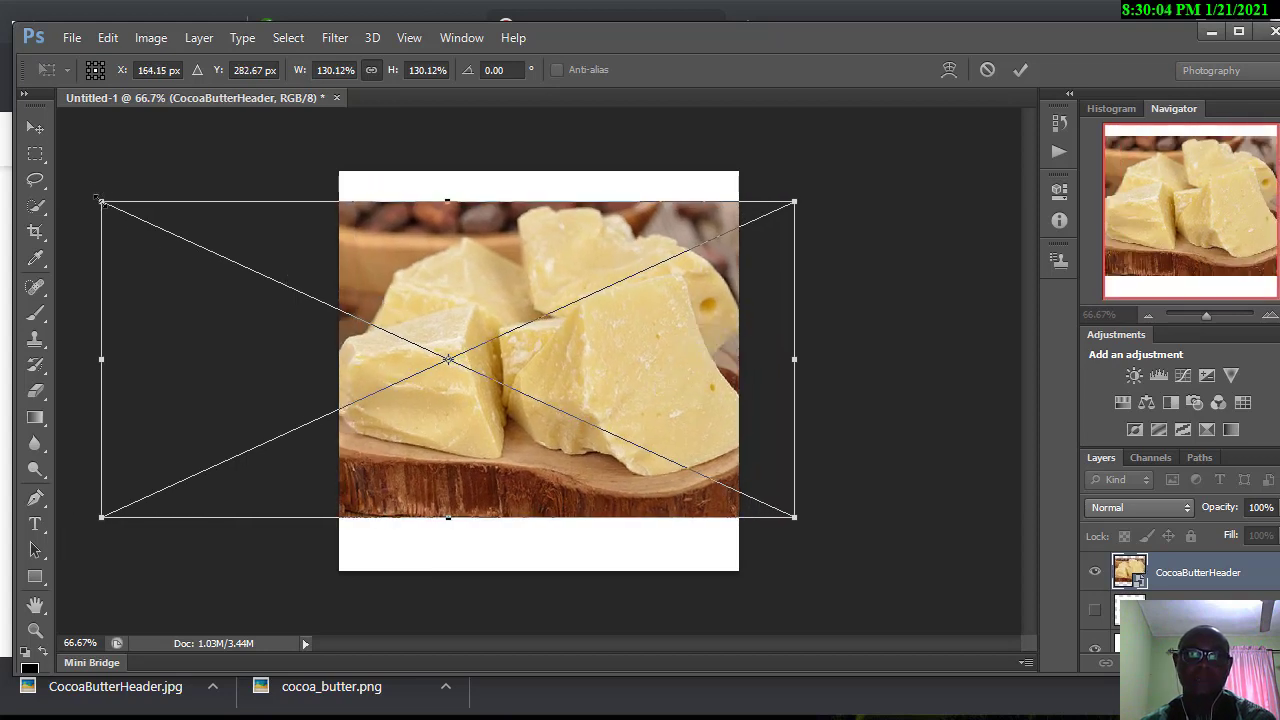
drag(100, 201, 160, 230)
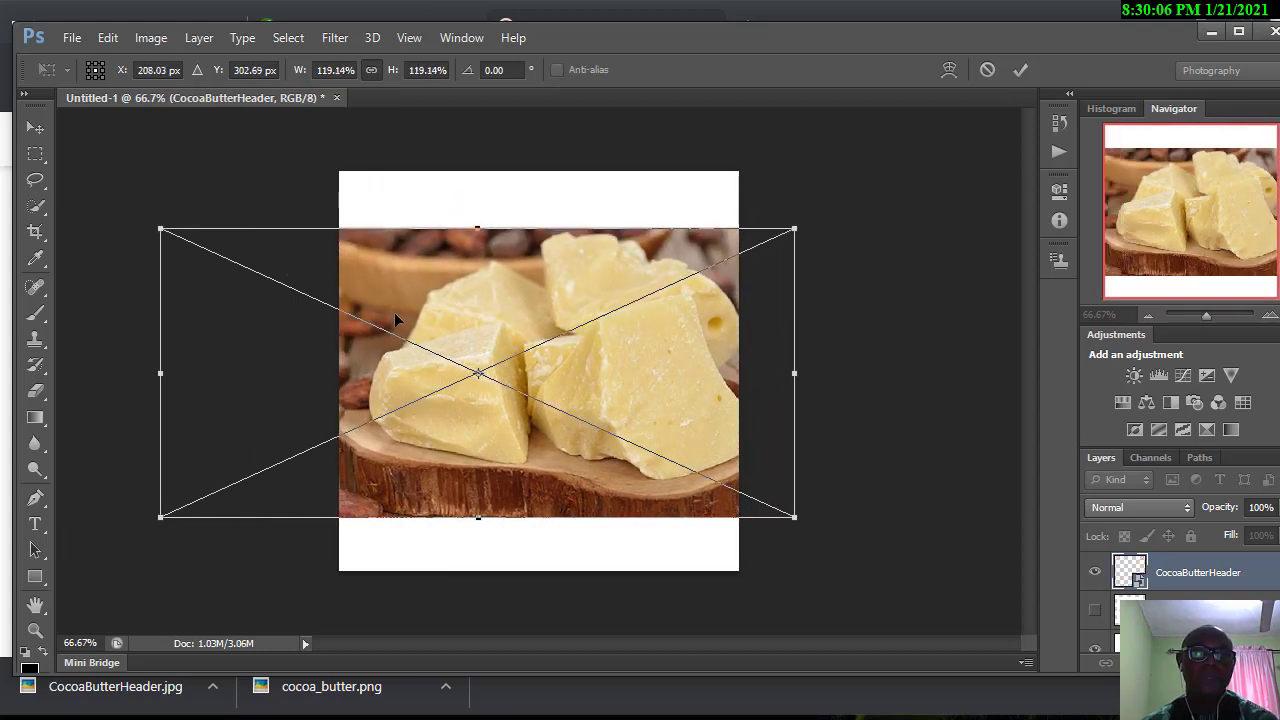
drag(395, 320, 379, 316)
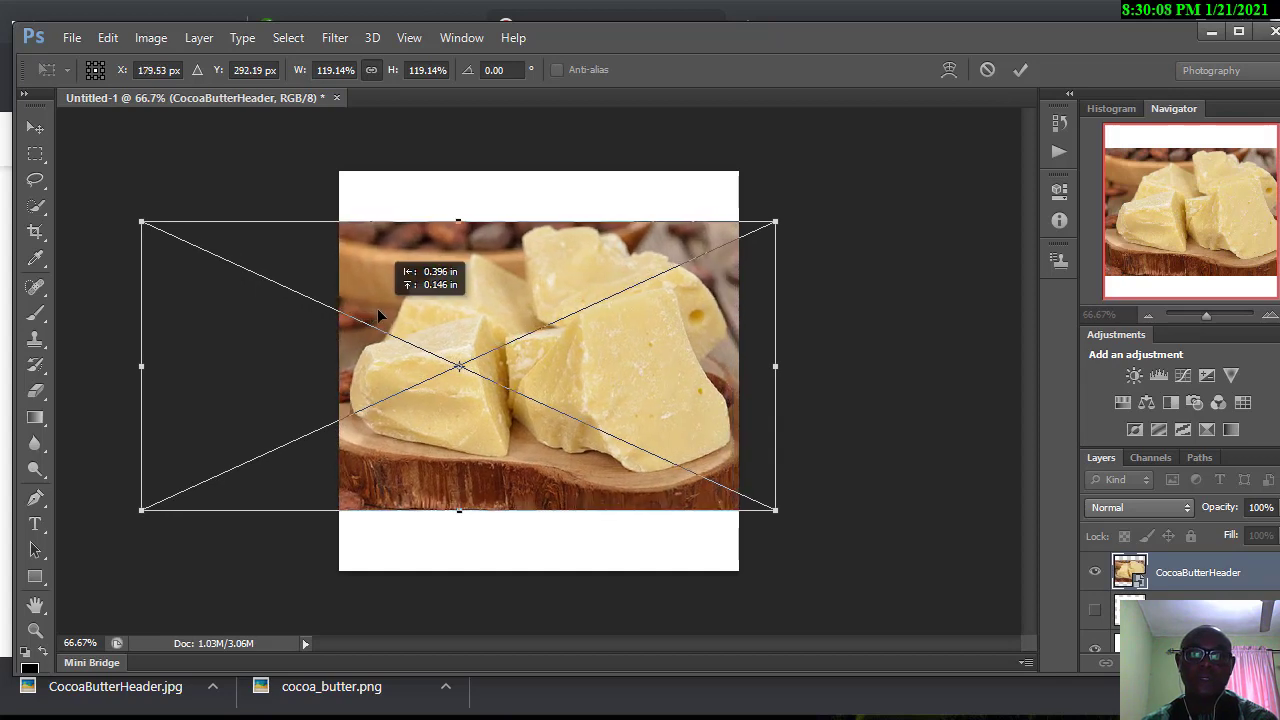
click(35, 128)
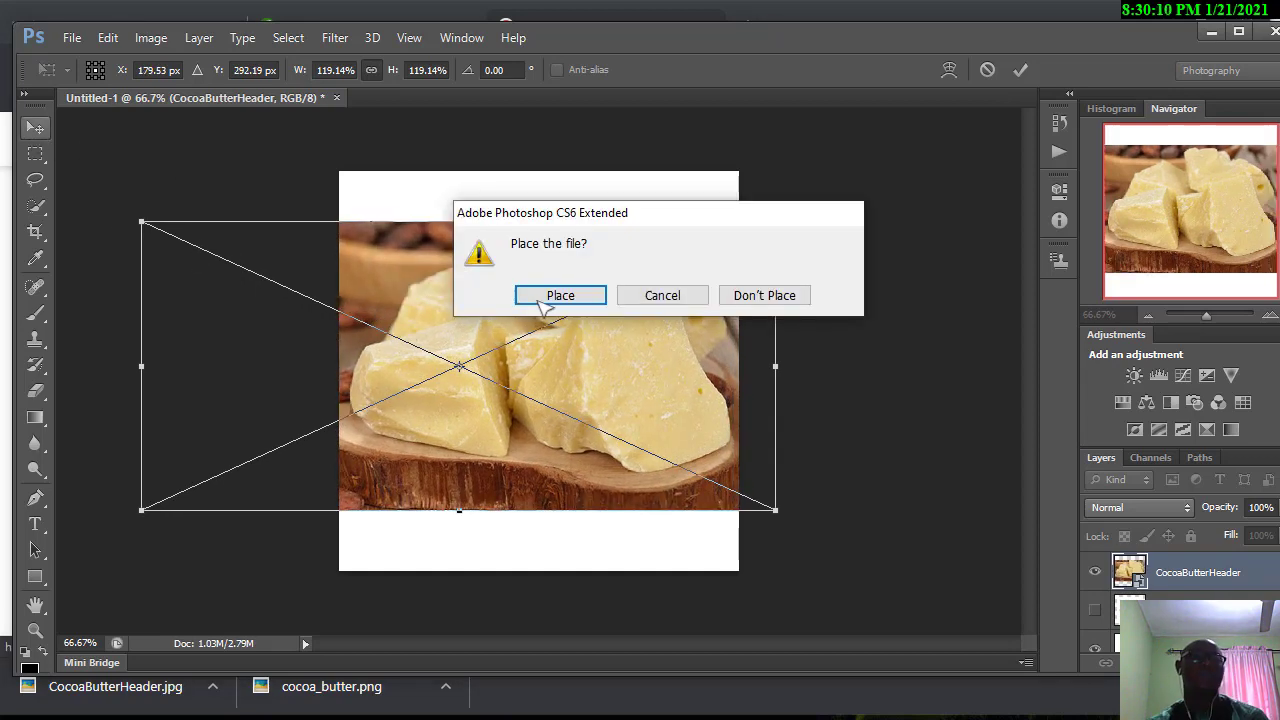
click(545, 302)
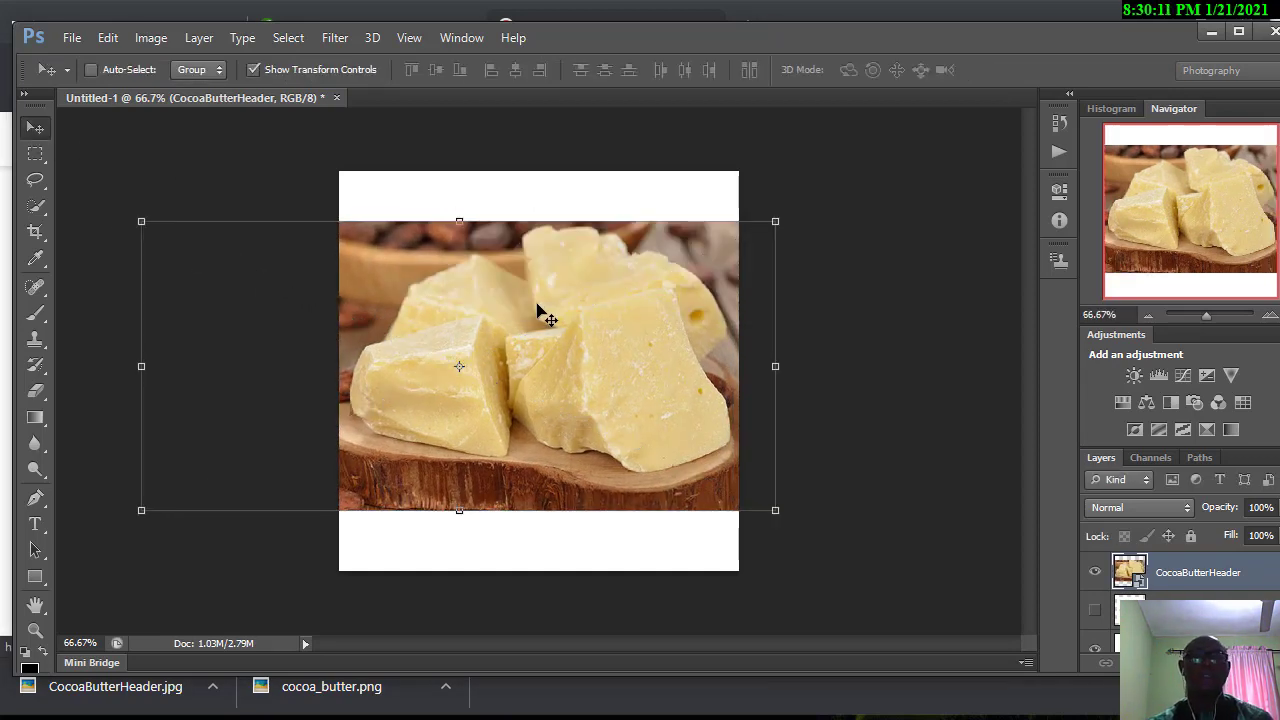
click(262, 72)
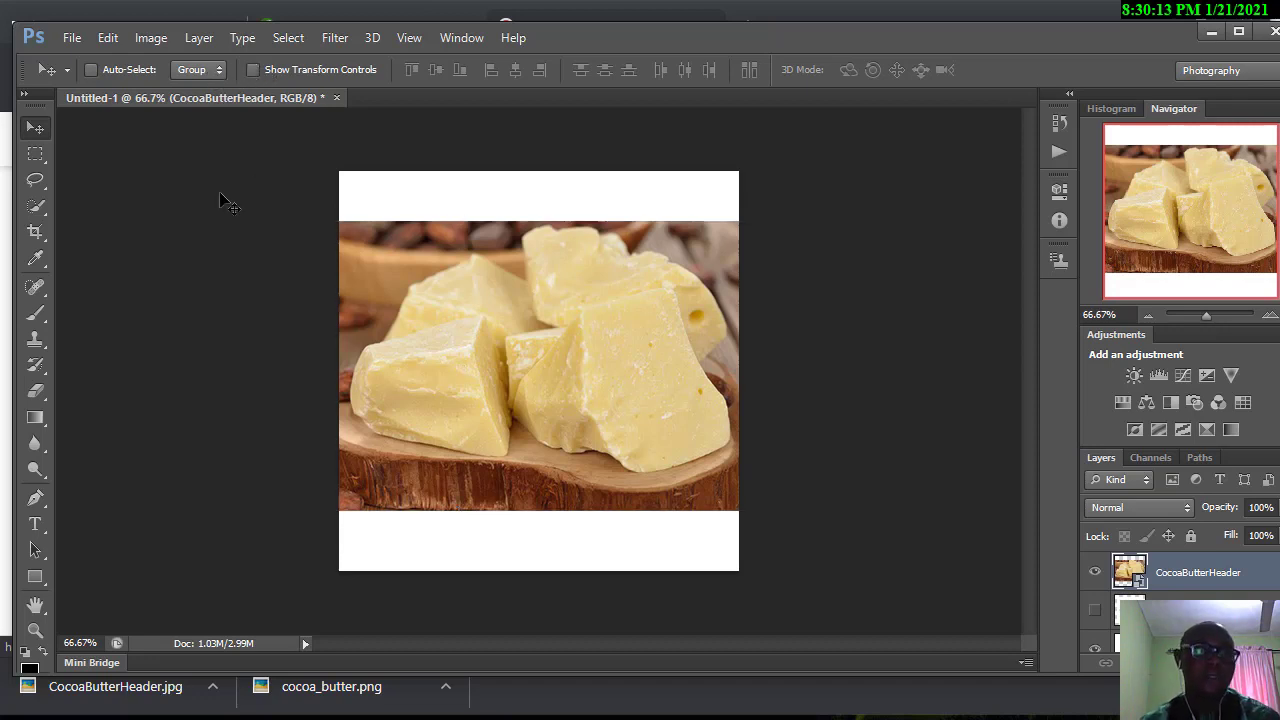
Draw a black rectangle of about 689 × 644 px over the whole canvas and move its layer below CocoaButterHeader.
click(35, 578)
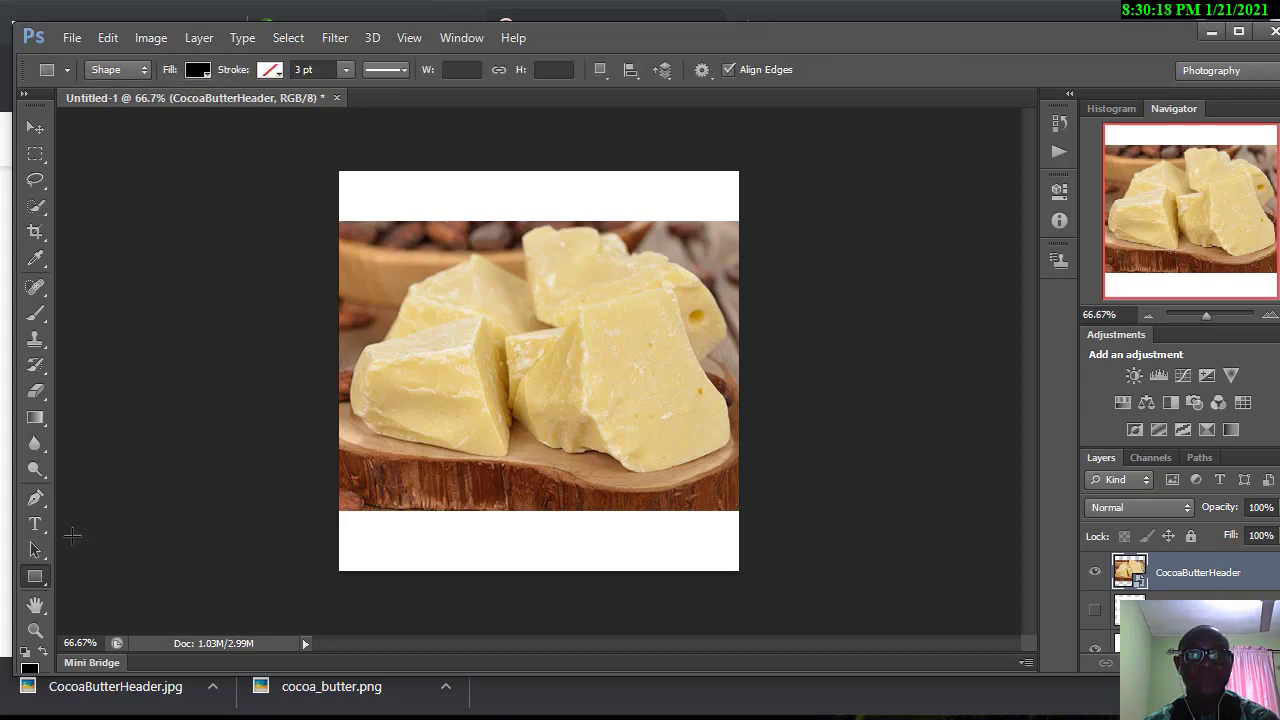
drag(314, 155, 774, 584)
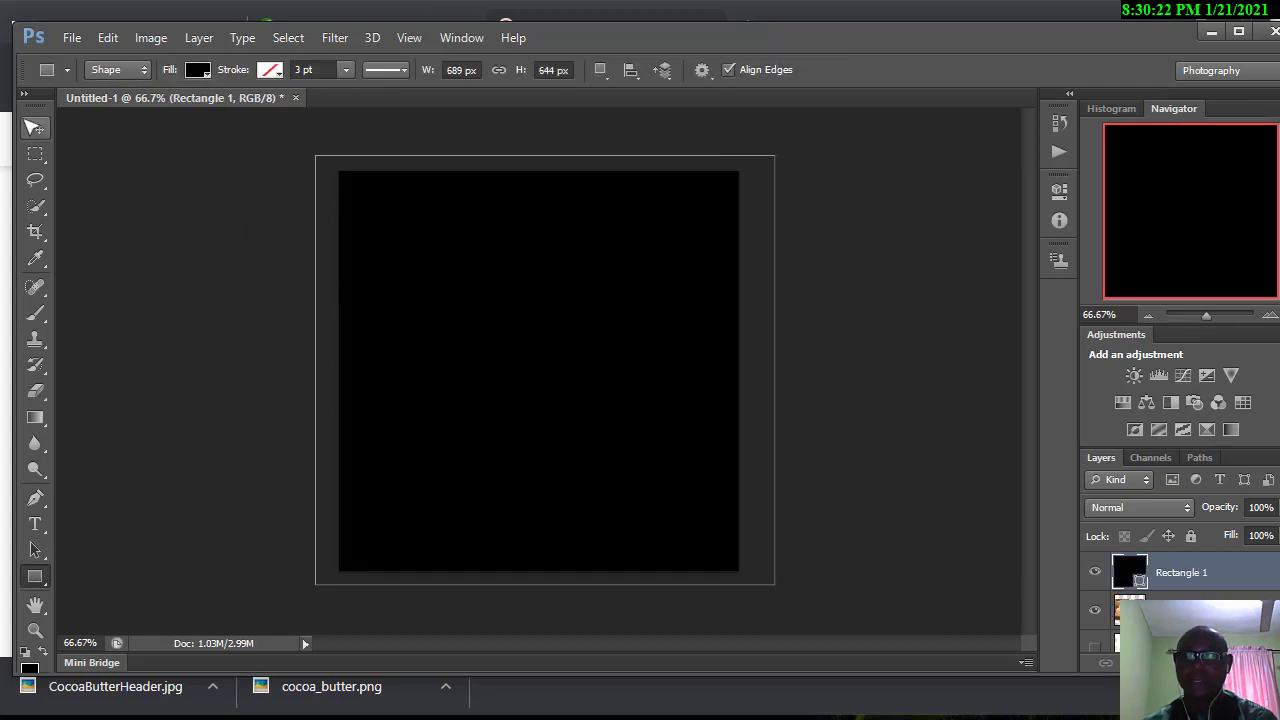
click(34, 128)
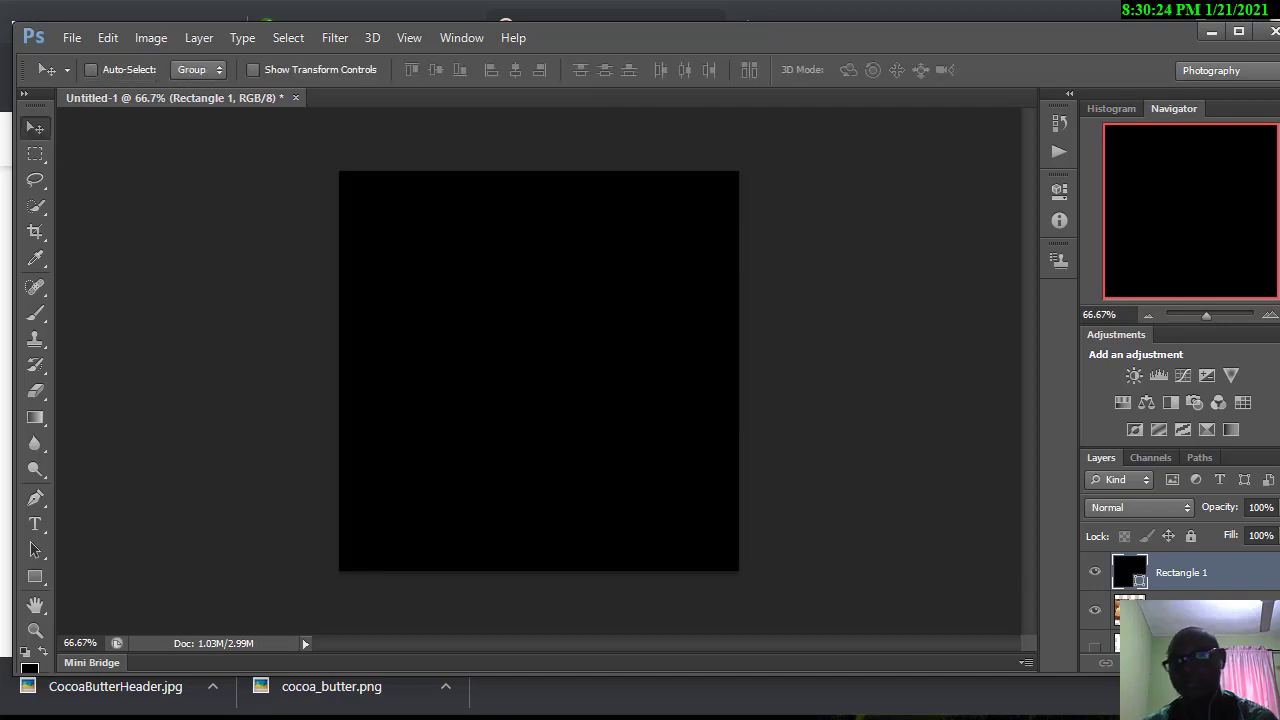
mouse_move(1176, 574)
mouse_down()
mouse_move(1179, 553)
mouse_move(1183, 573)
mouse_up()
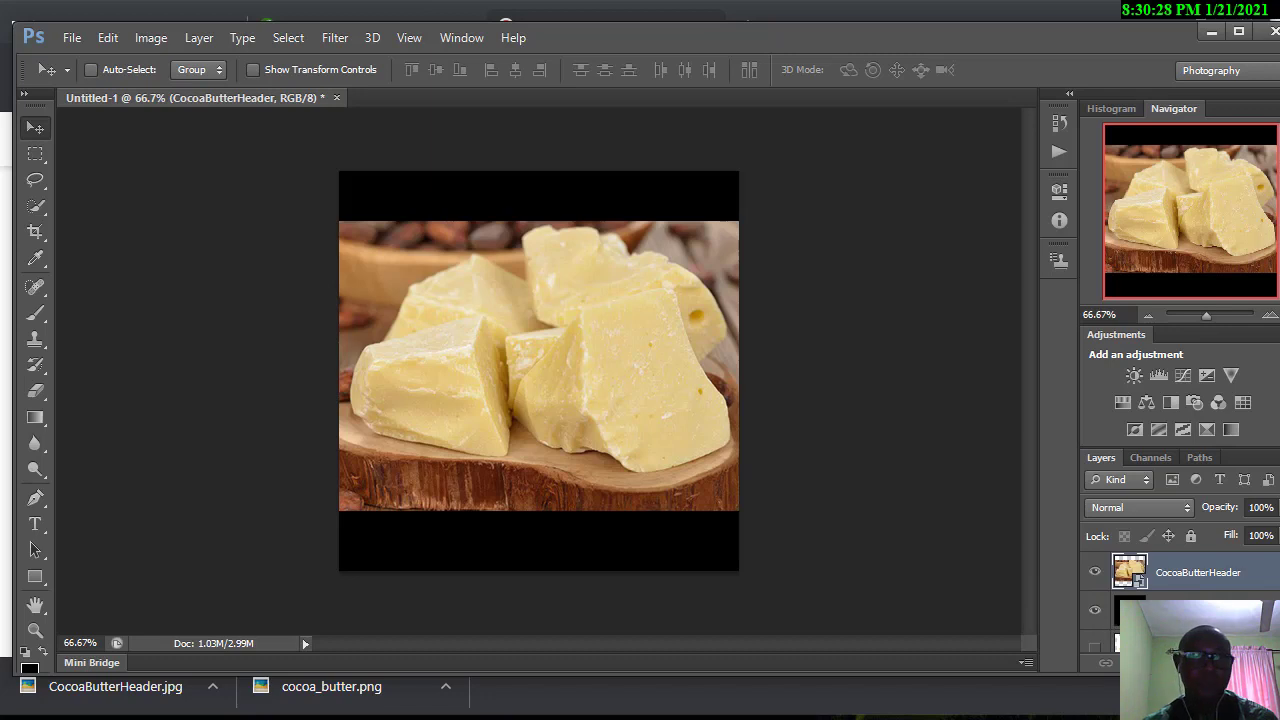
Change the background rectangle's fill to the dark brown 662512 sampled from the wooden slab in the picture.
click(1186, 610)
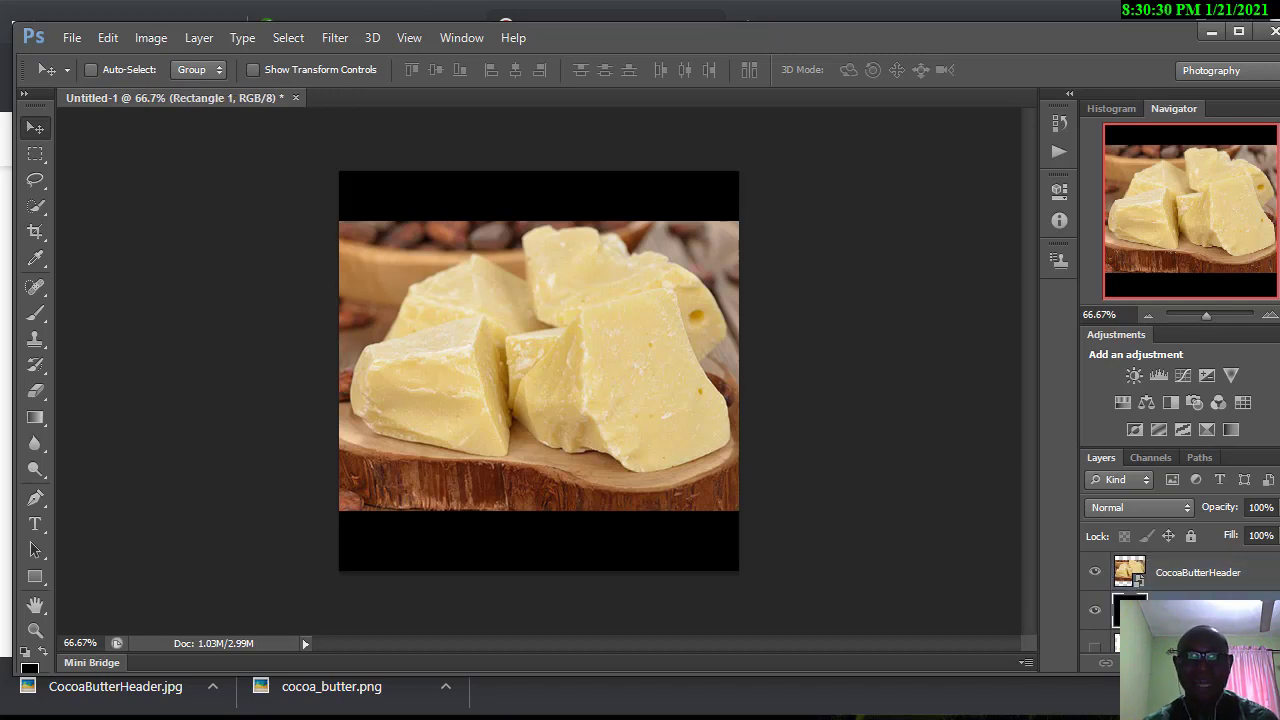
click(40, 579)
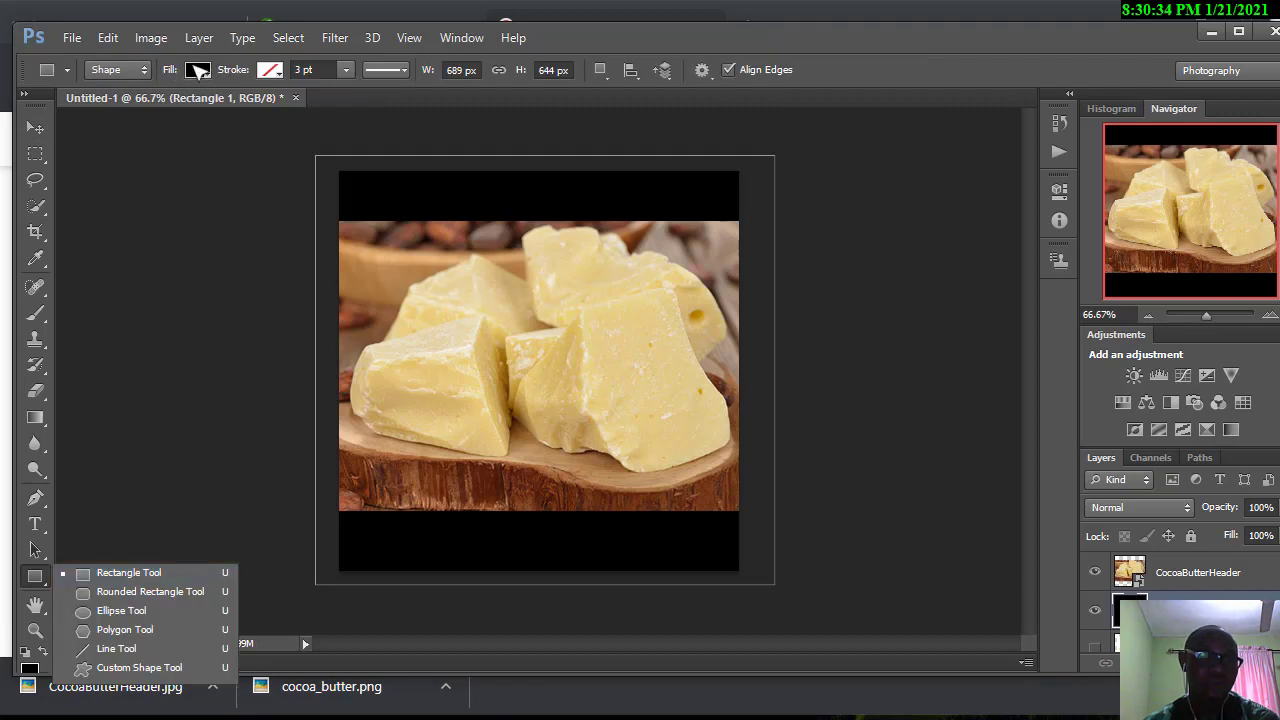
click(198, 70)
click(294, 111)
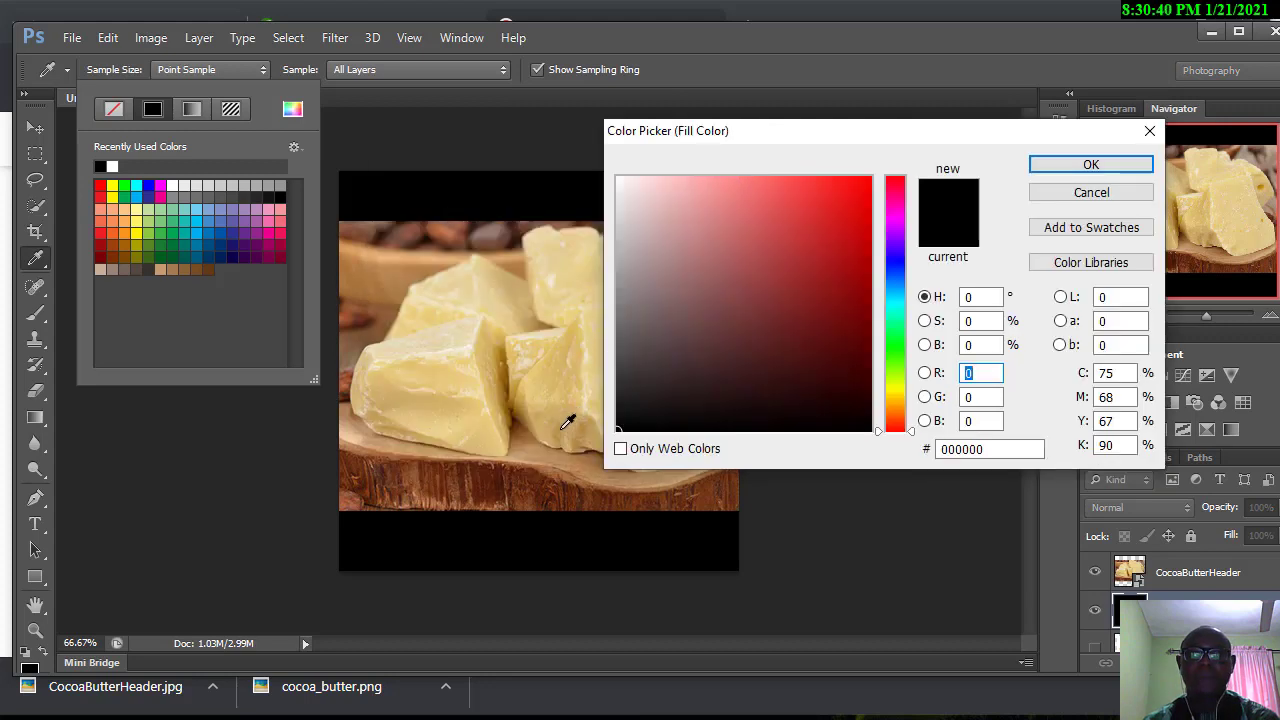
click(521, 468)
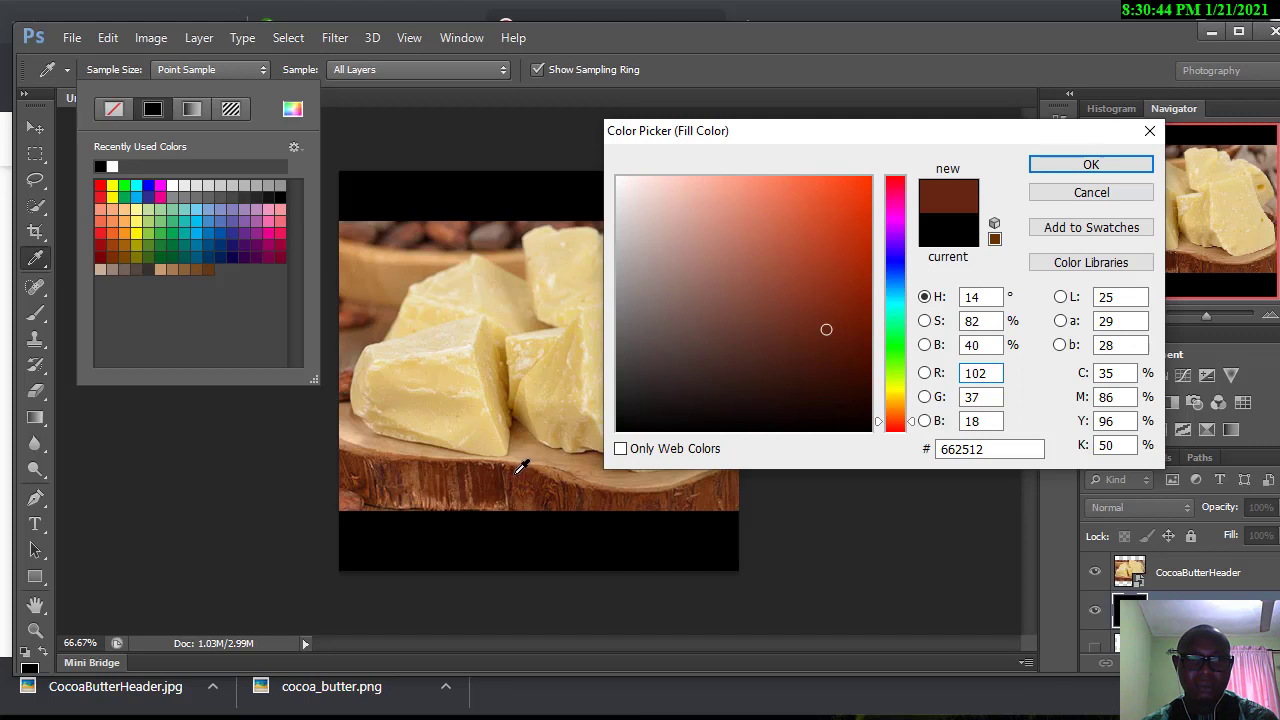
click(1070, 168)
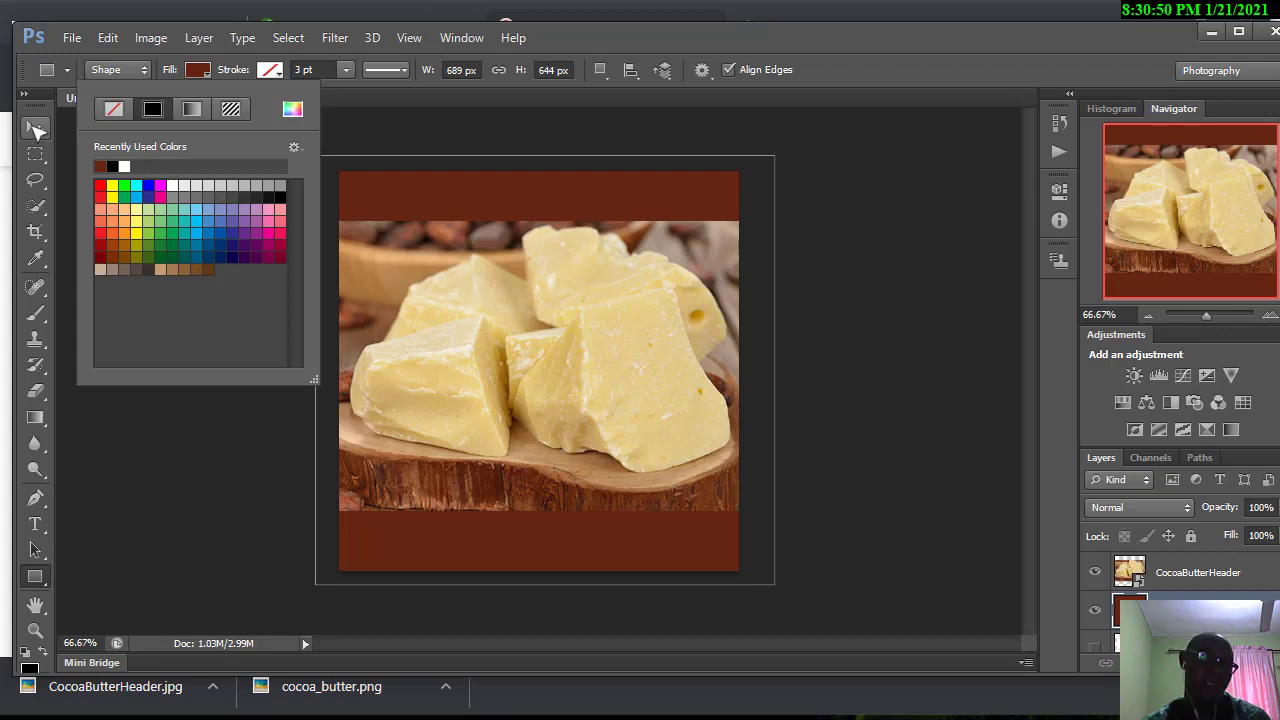
click(36, 130)
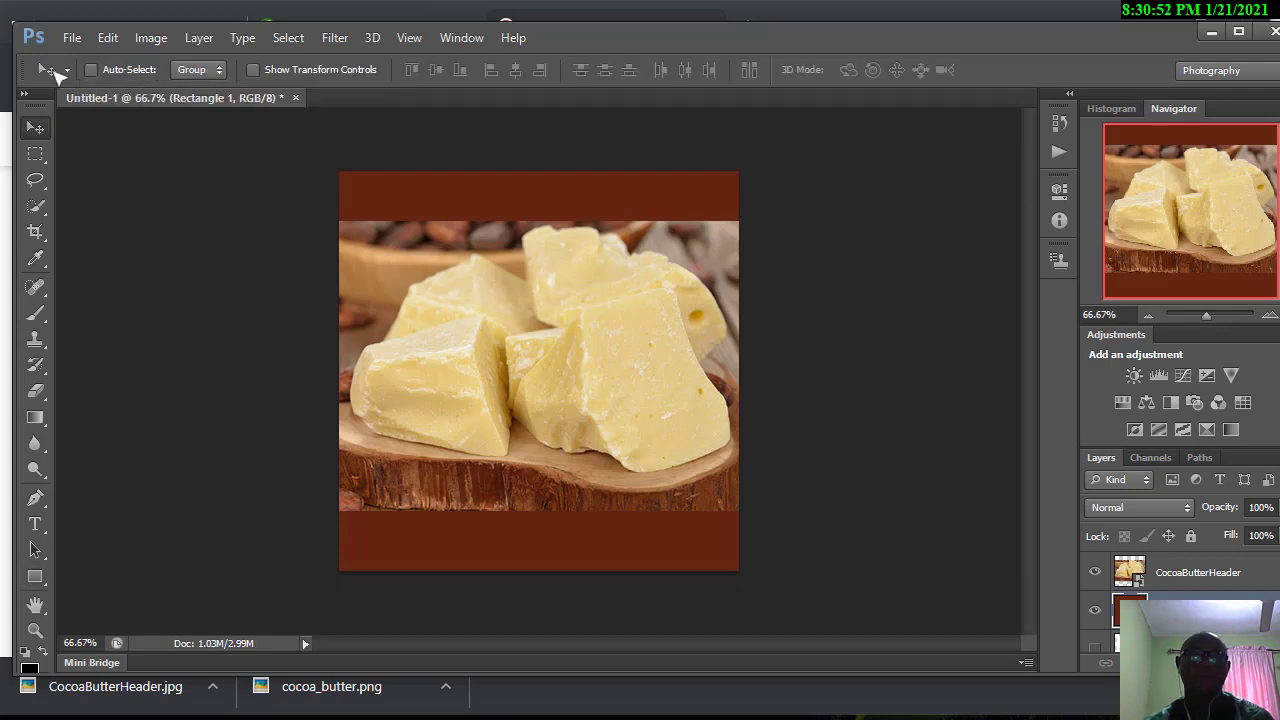
Start saving the composition under a new file and choose the JPEG format.
click(72, 37)
click(110, 221)
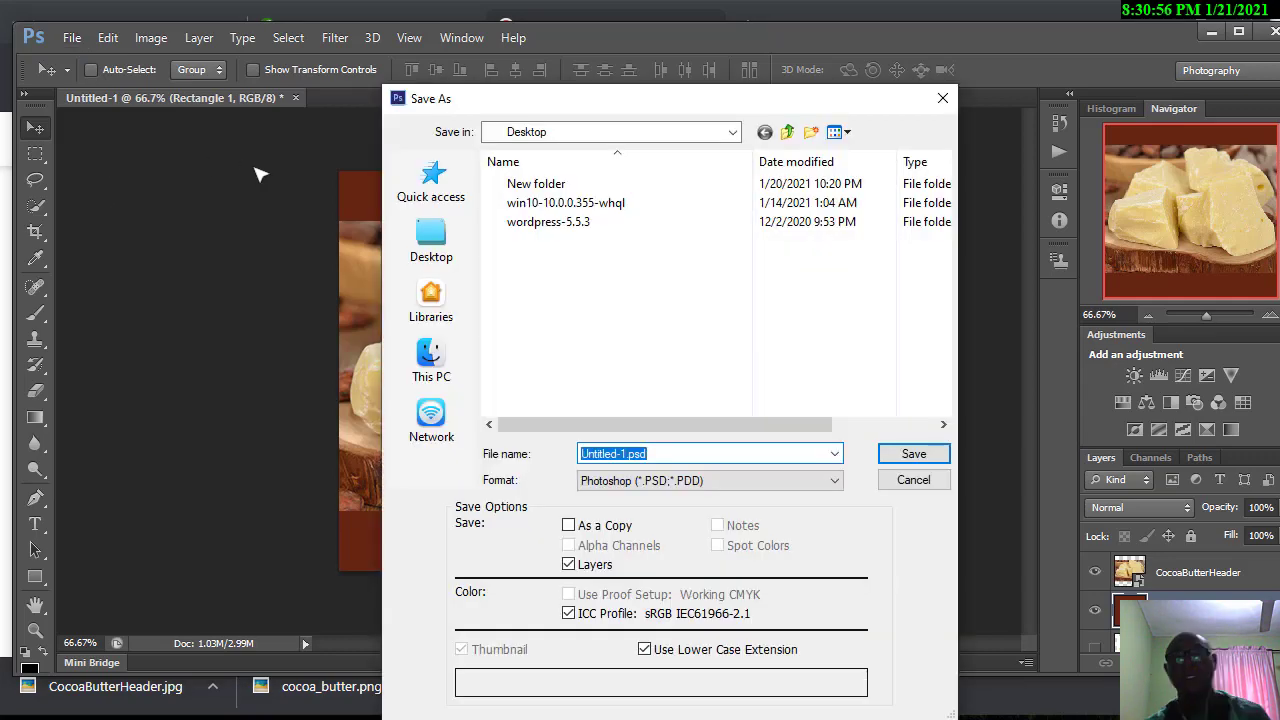
click(645, 482)
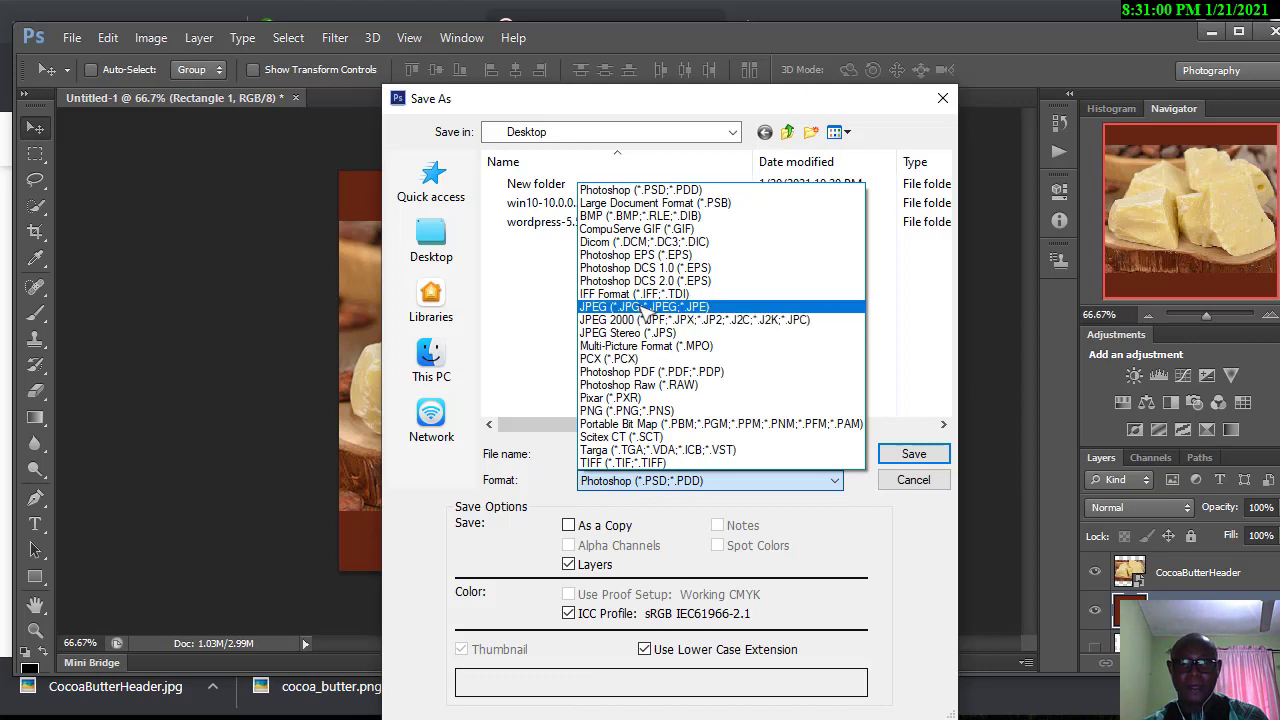
click(643, 307)
Name the JPEG file Cocoa Butter.jpg and save it to the Desktop.
double_click(628, 454)
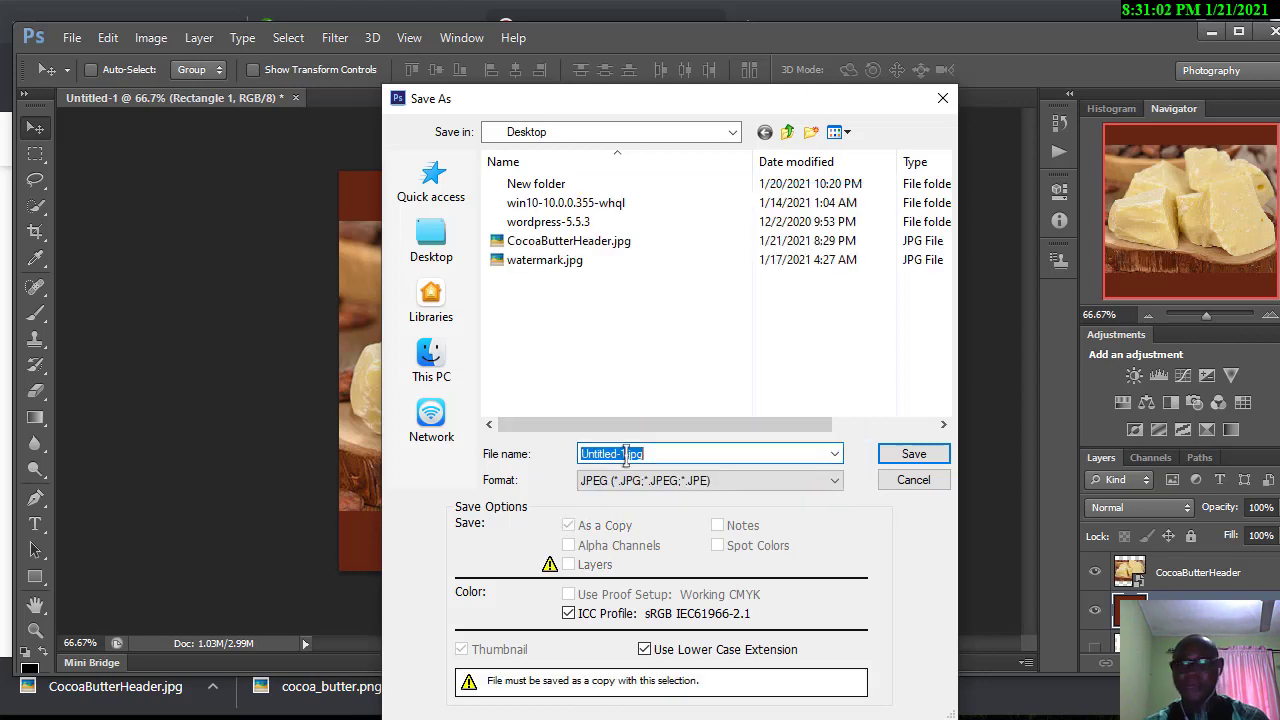
click(622, 454)
drag(624, 454, 570, 454)
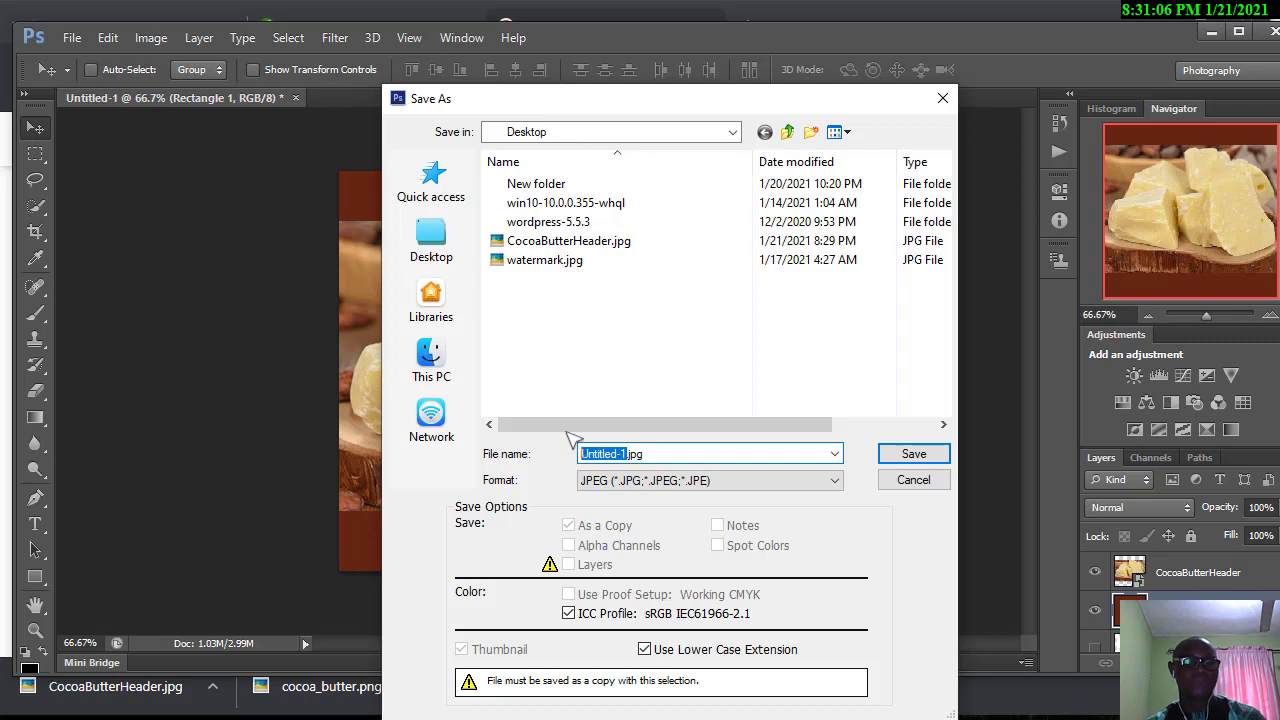
text(c)
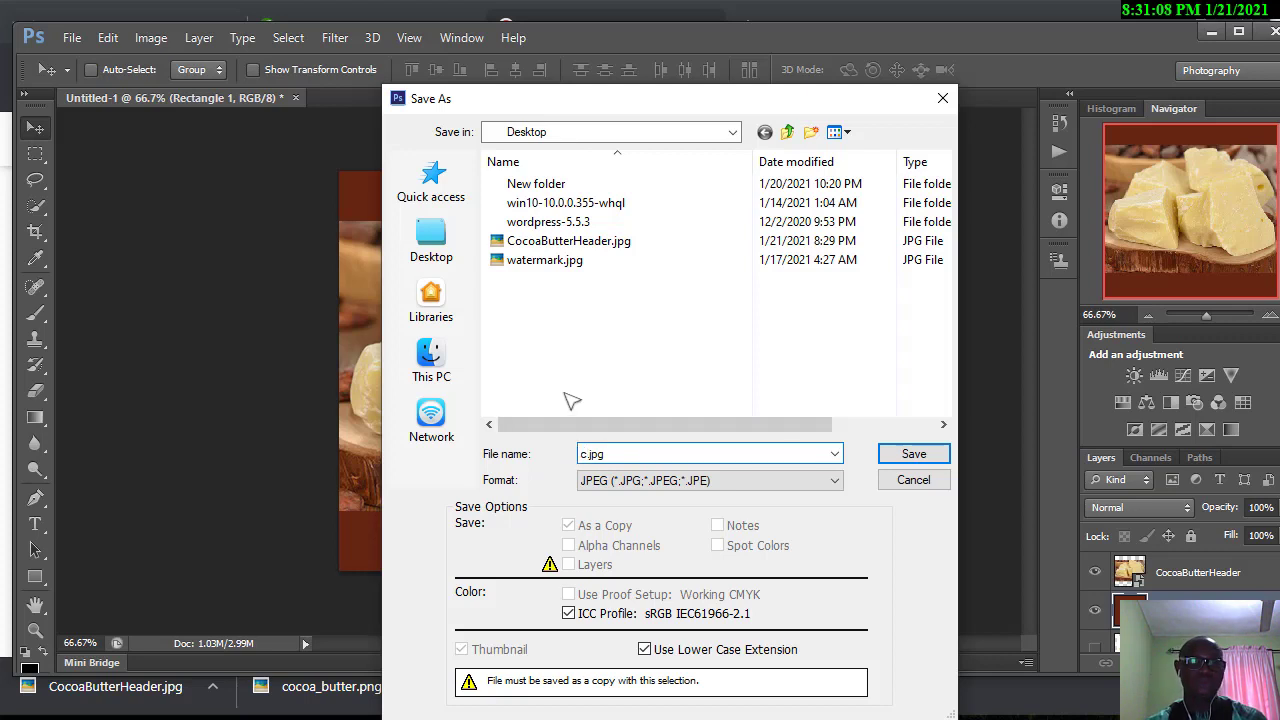
key(BackSpace)
text(C)
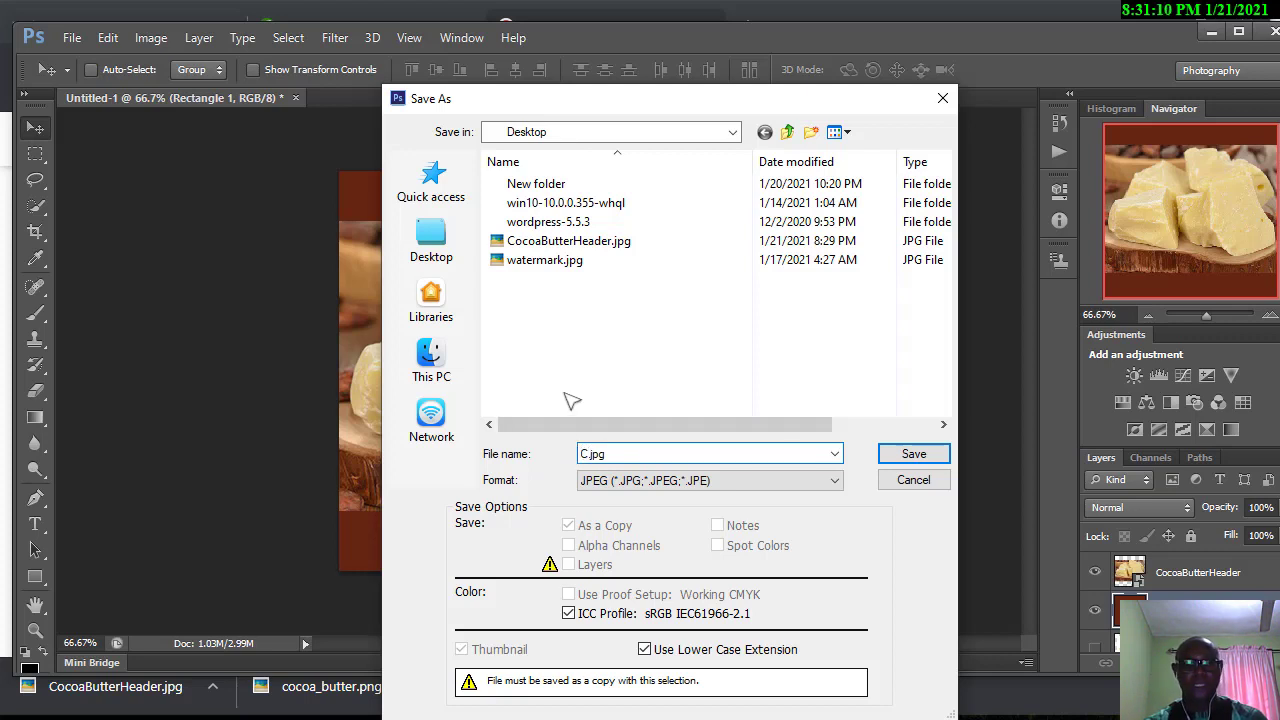
text(oco)
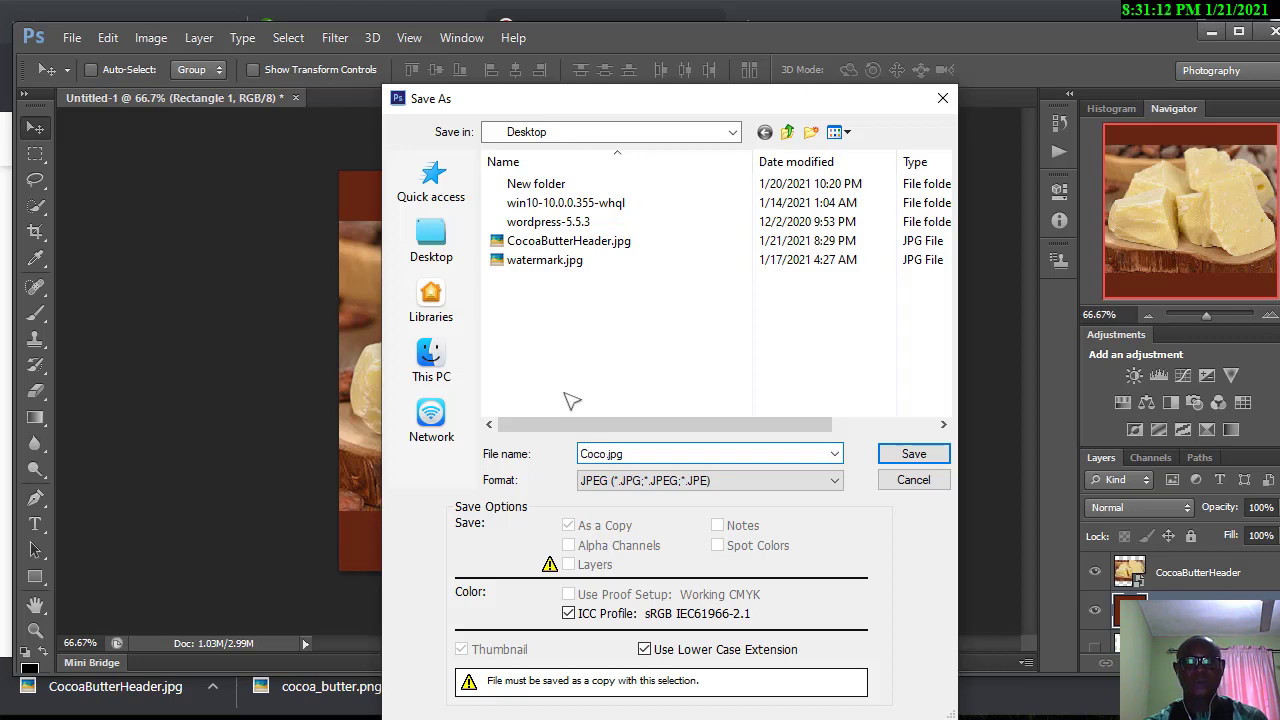
text(a )
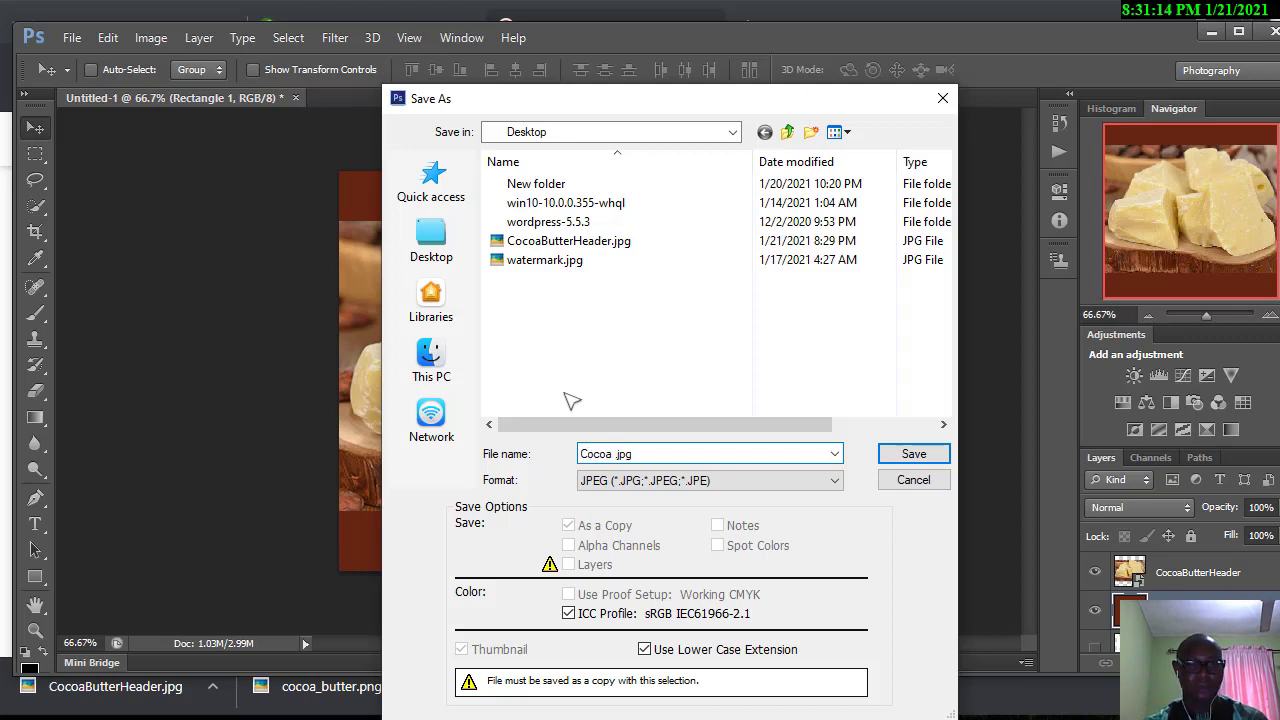
text(Butter)
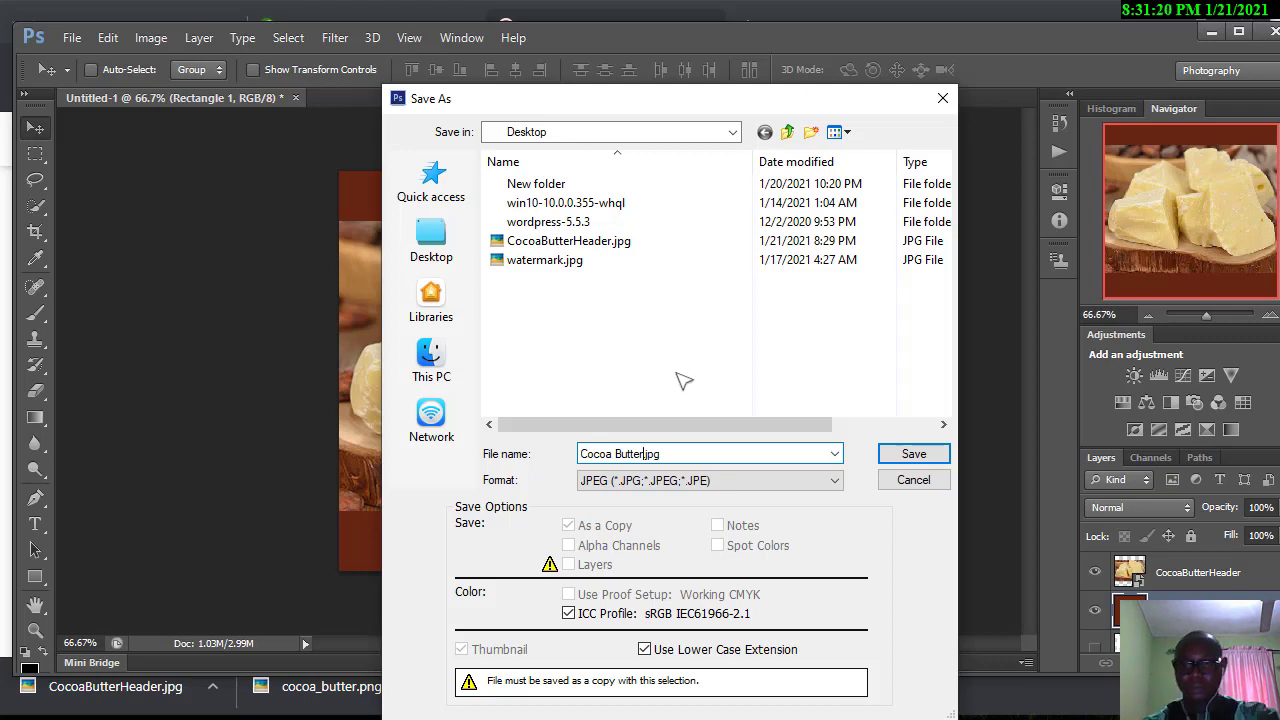
click(907, 458)
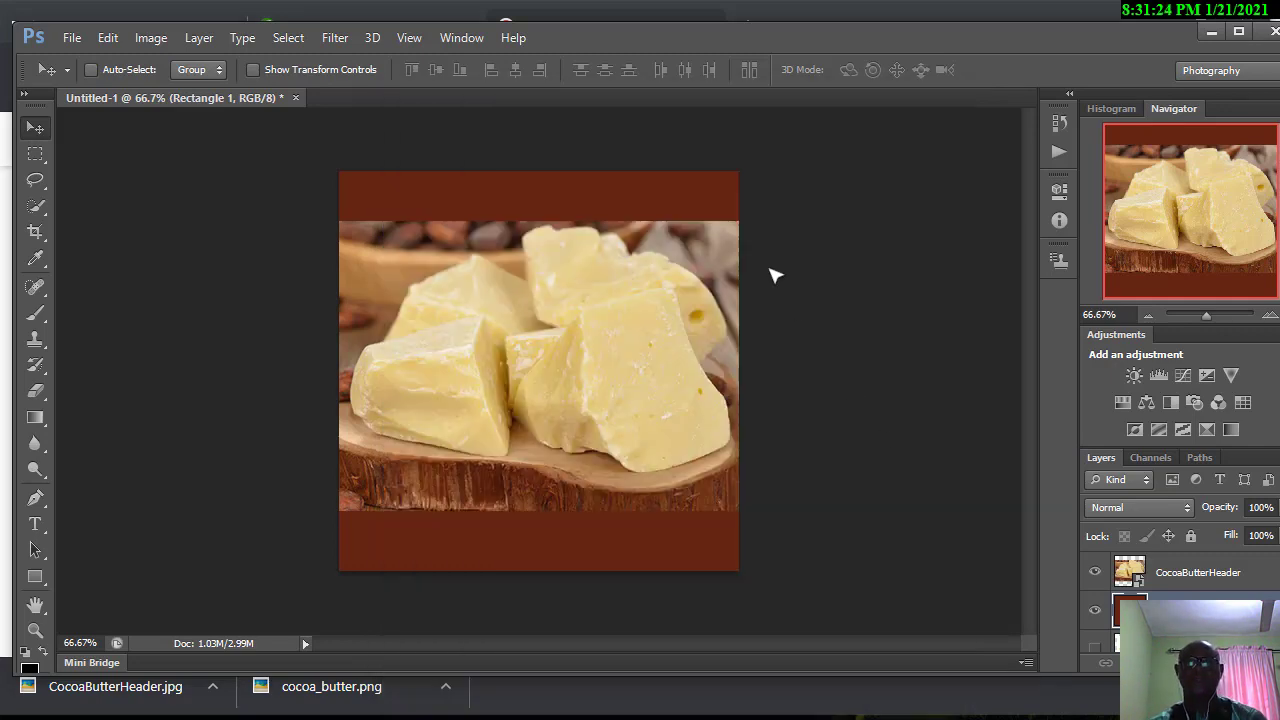
Set the JPEG quality to 12 (Maximum) with the Baseline ("Standard") format and confirm the export.
click(709, 286)
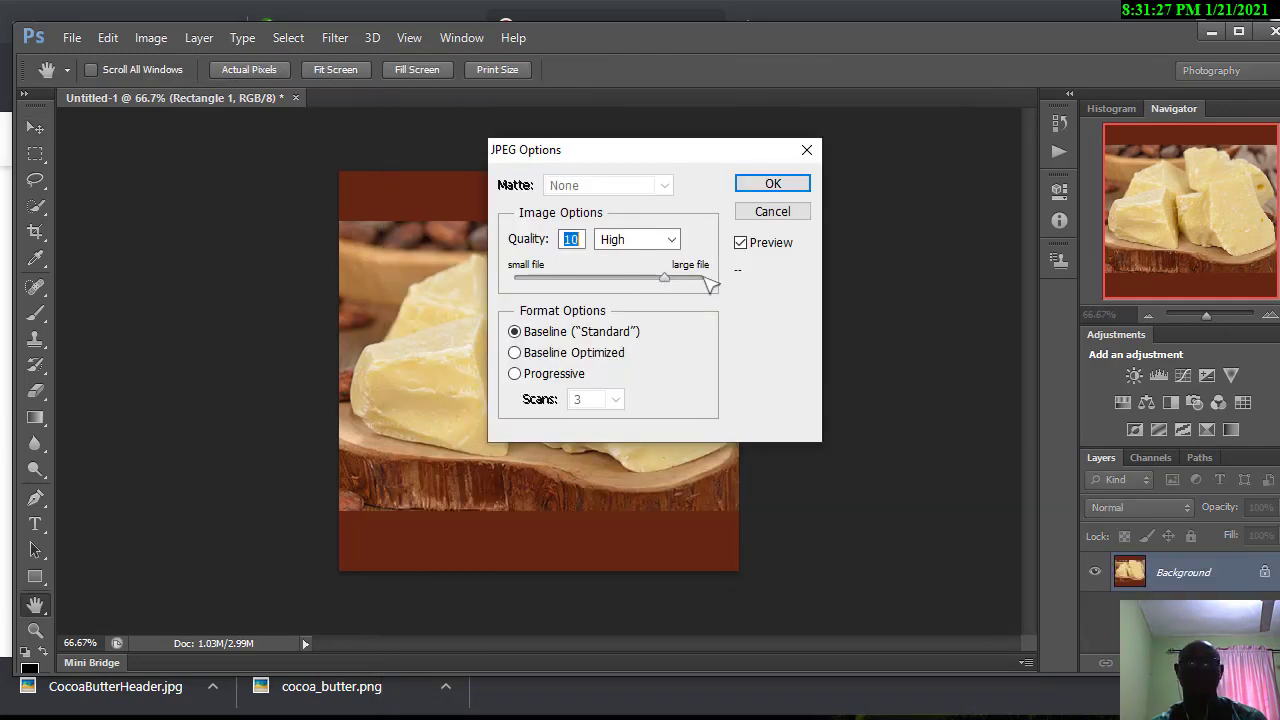
click(709, 285)
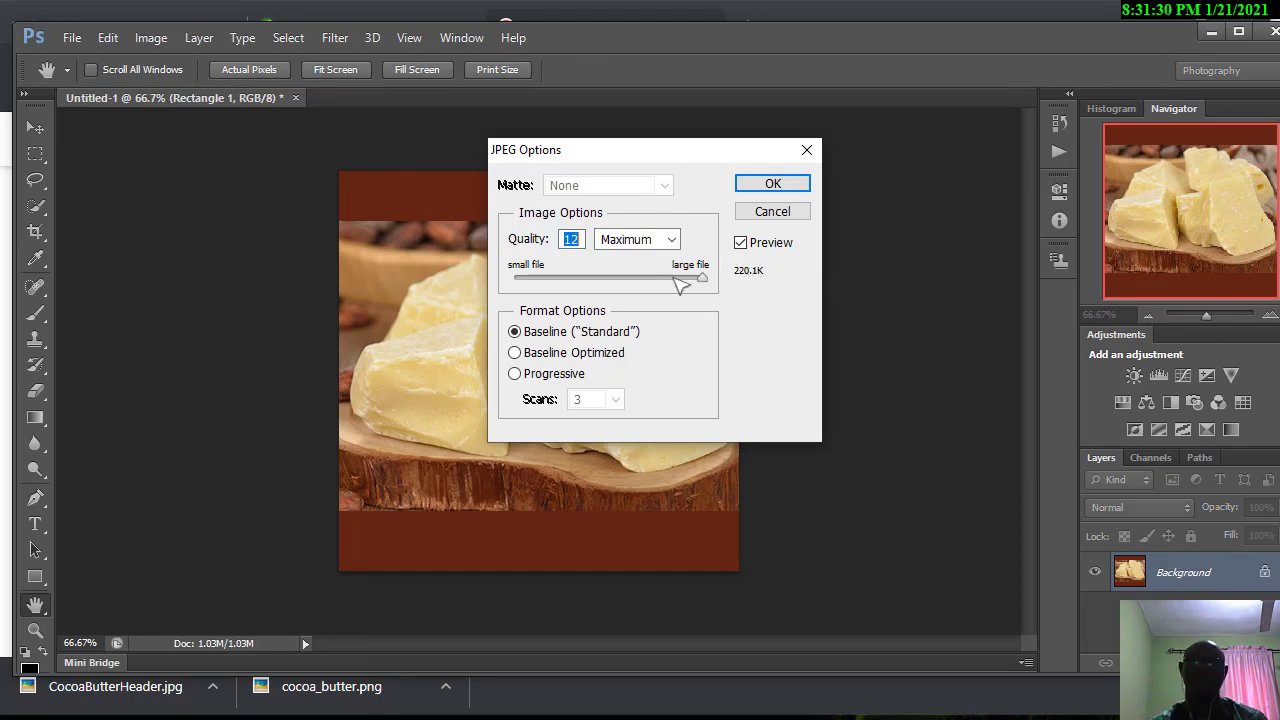
click(773, 185)
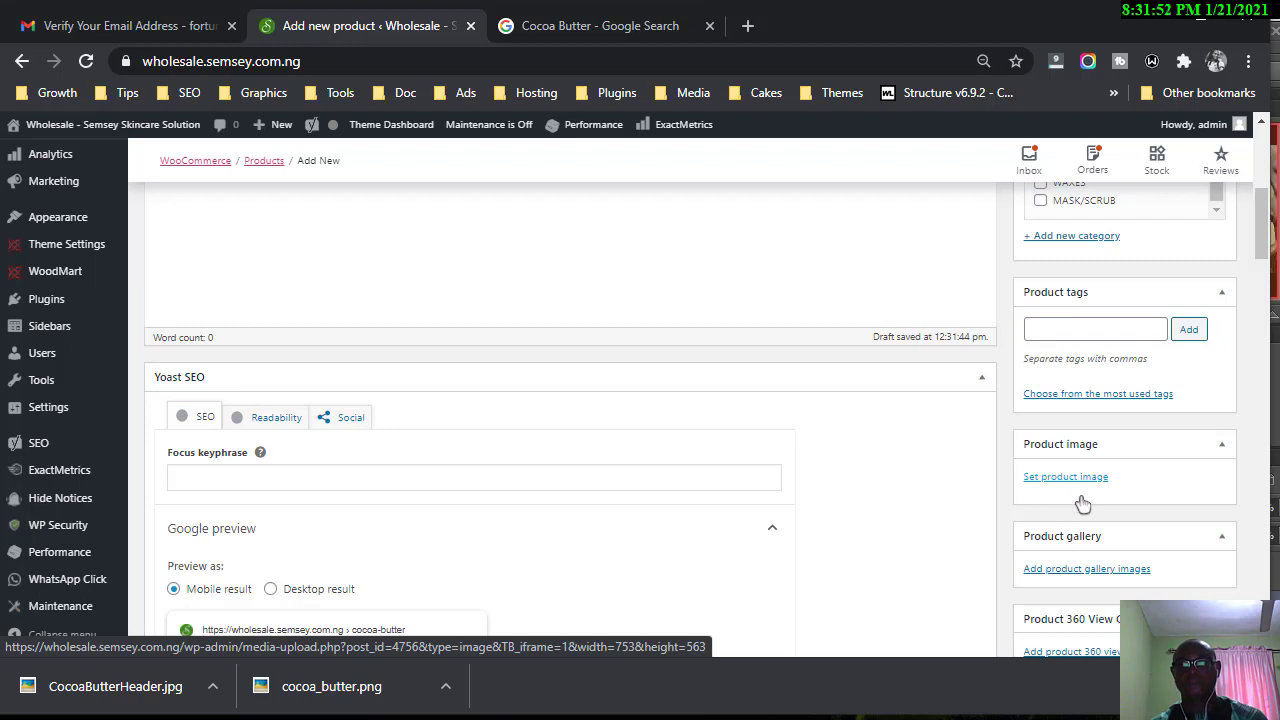
Switch to Chrome, upload the saved Cocoa Butter JPEG on the Add new product page and set it as the product image.
click(1075, 490)
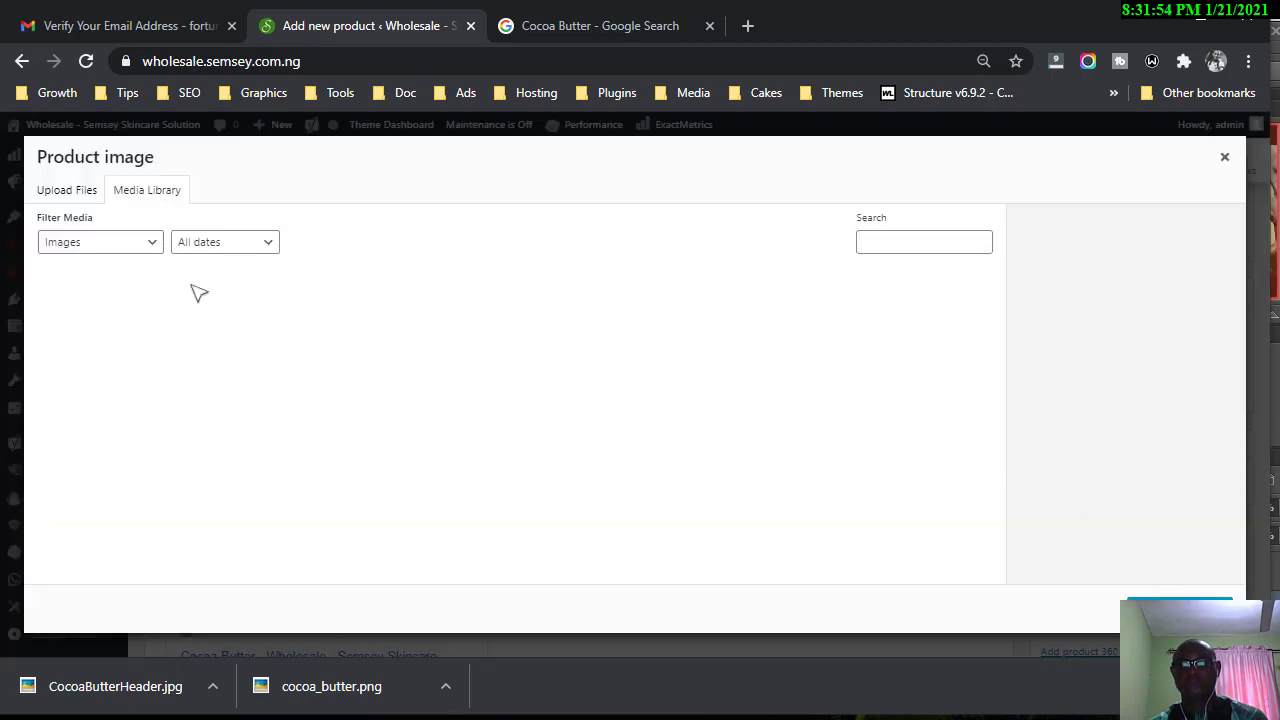
click(56, 195)
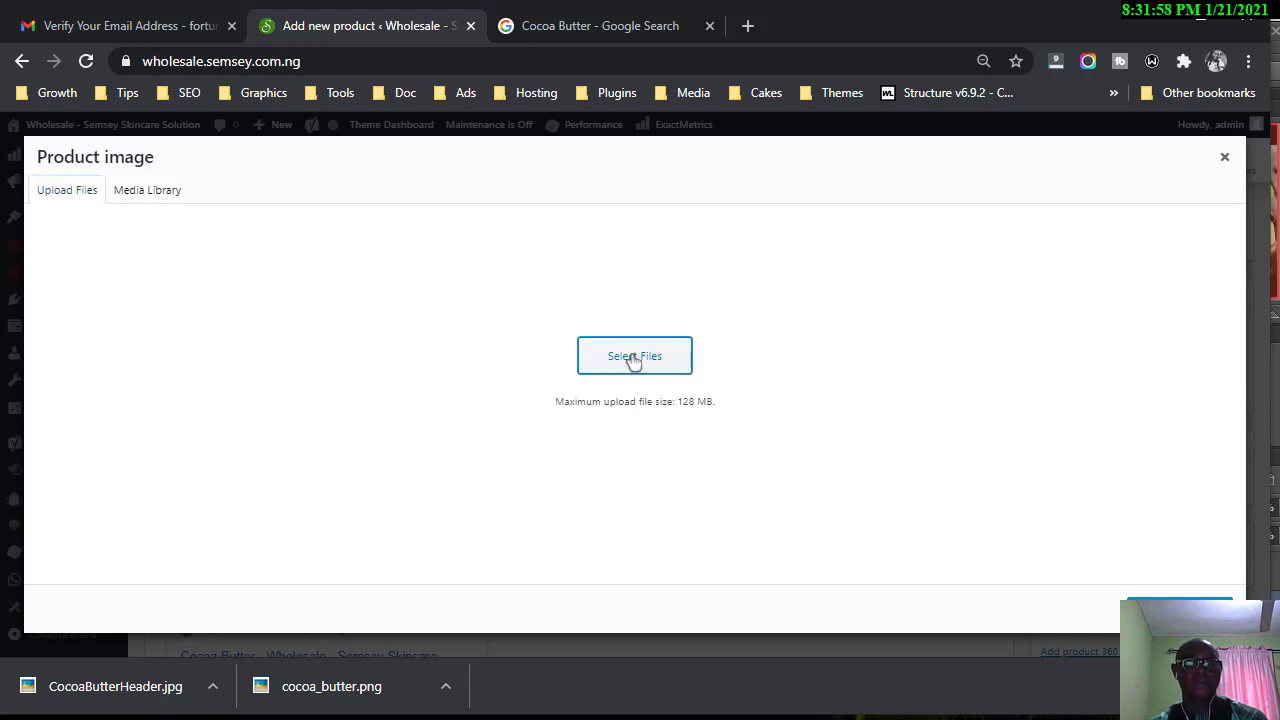
click(637, 412)
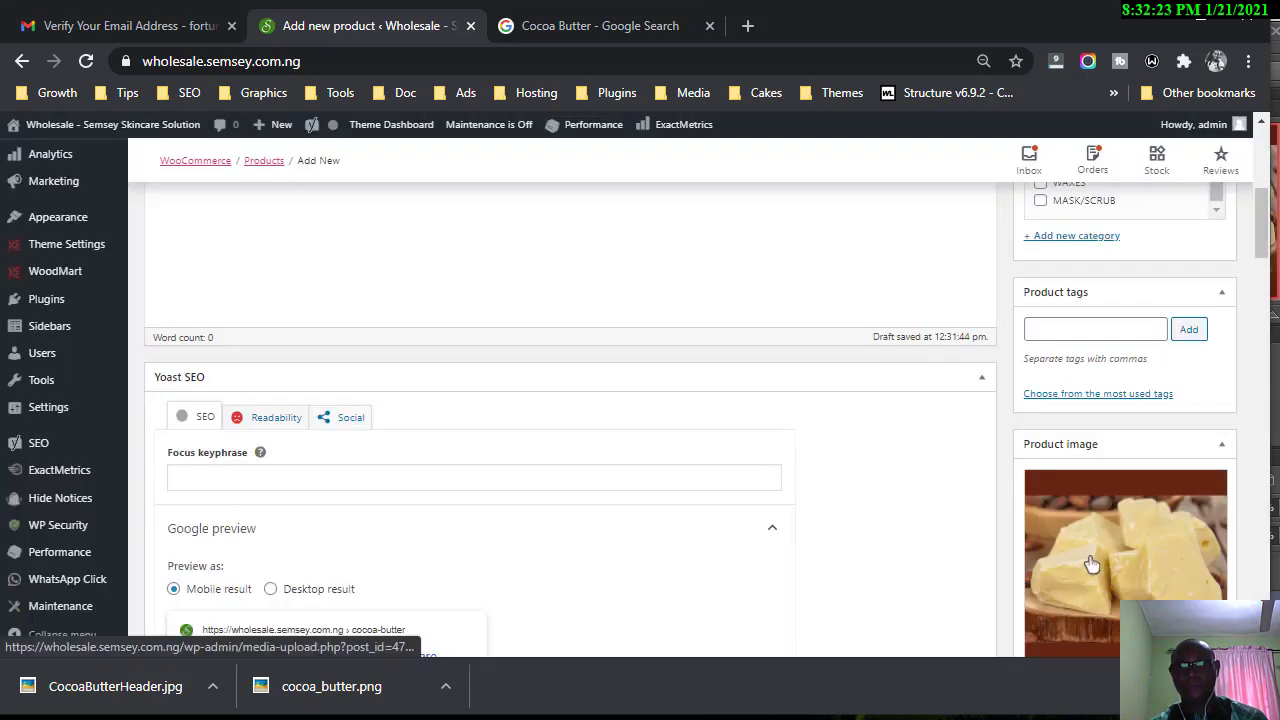
Open the product image's attachment details and copy its title, Cocoa Butter, into the alt text.
scroll(1092, 565, down, 2)
scroll(1080, 520, up, 1)
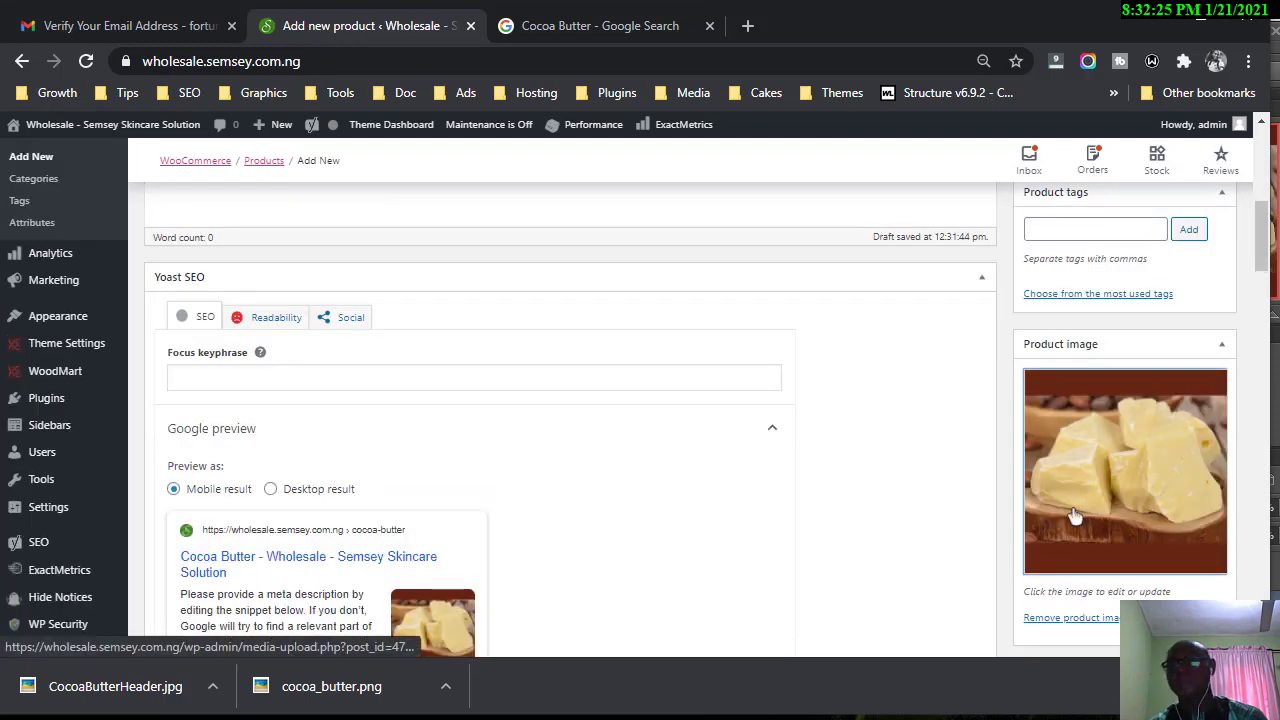
click(1075, 516)
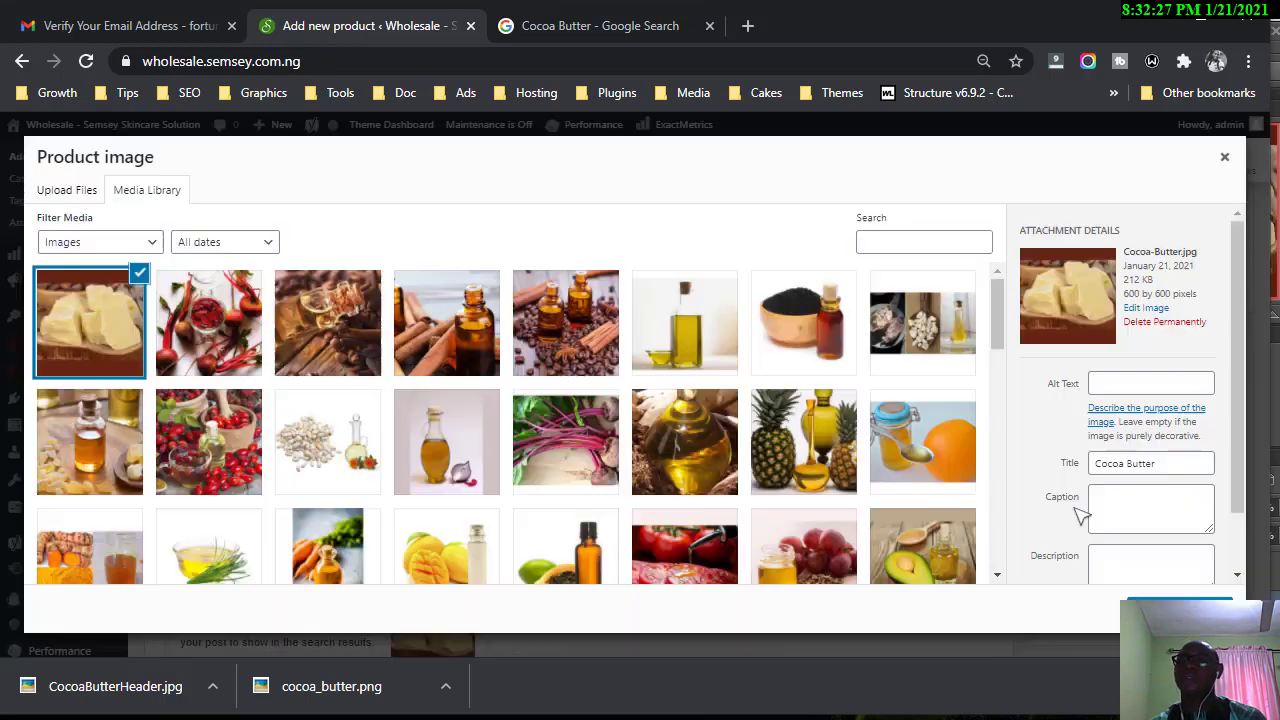
click(1122, 385)
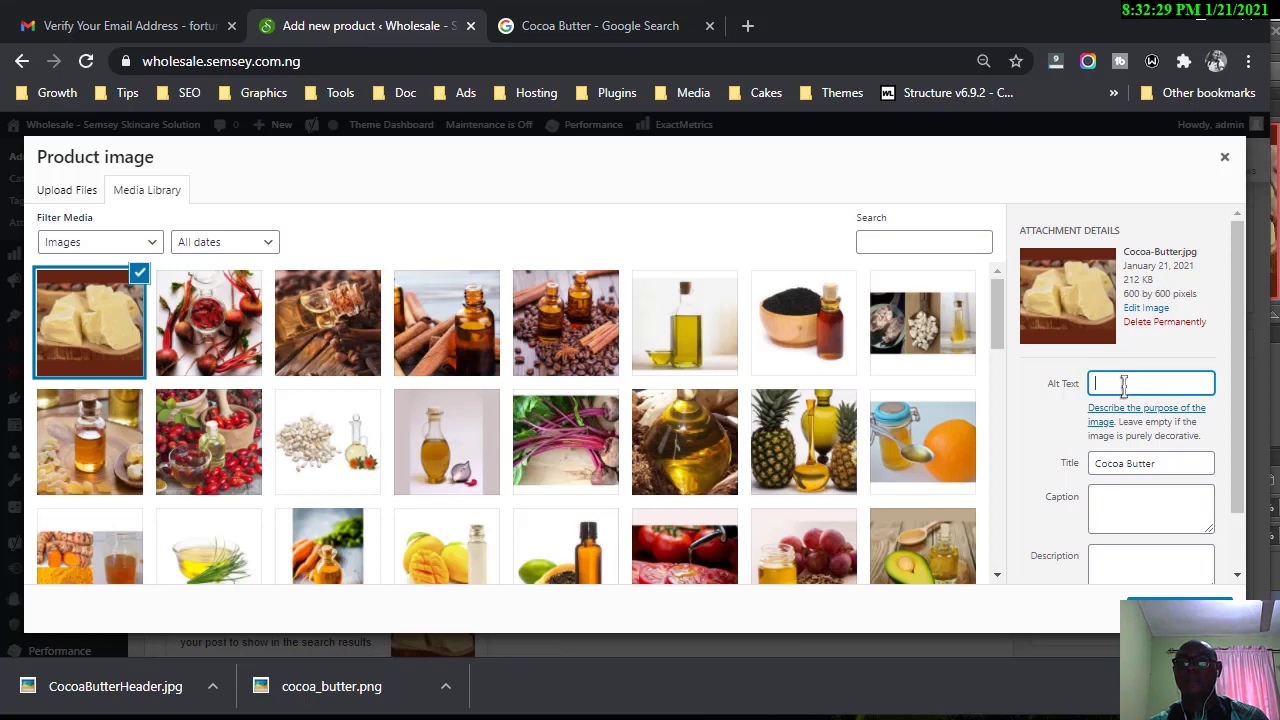
click(1166, 463)
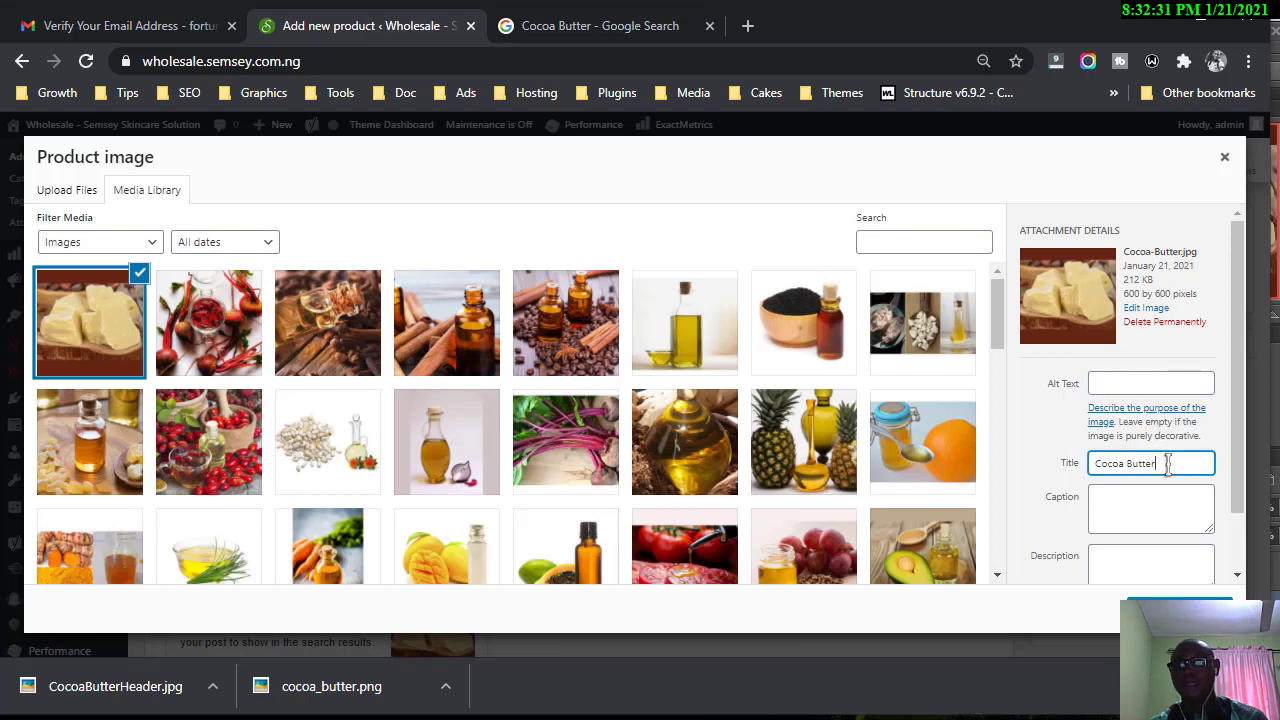
drag(1131, 456, 1093, 460)
key(ctrl+c)
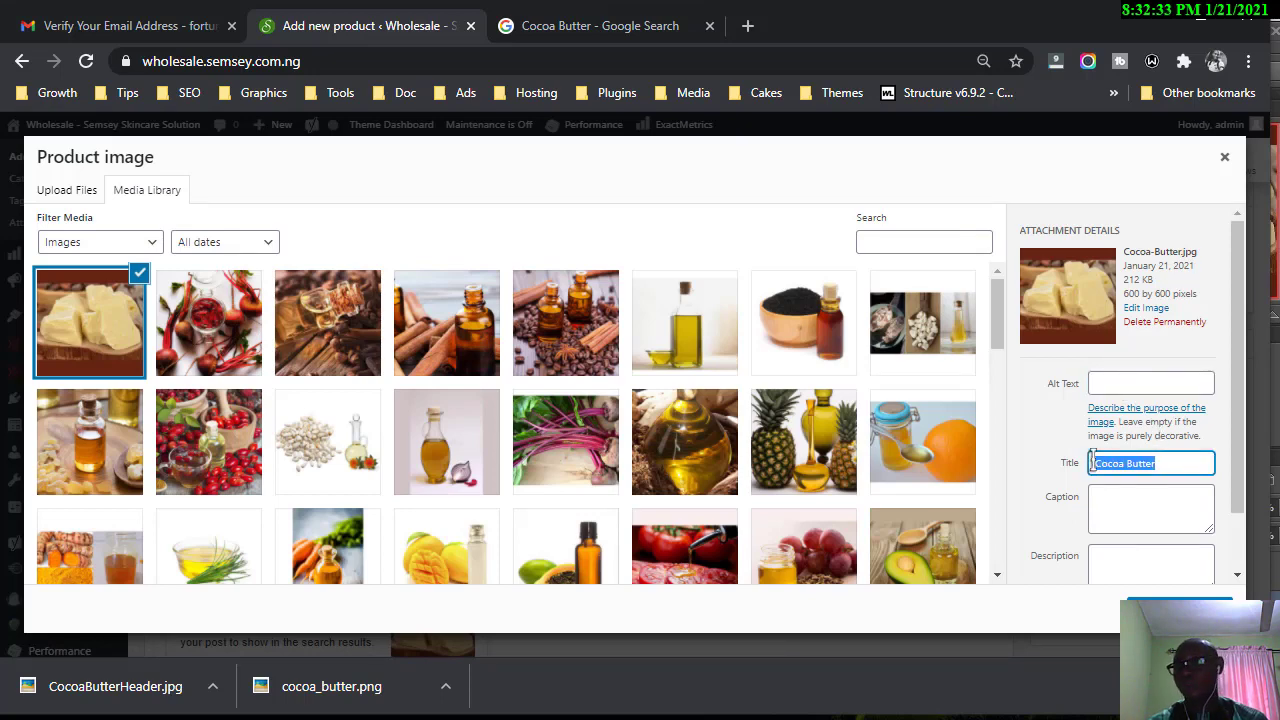
click(1117, 383)
key(ctrl+v)
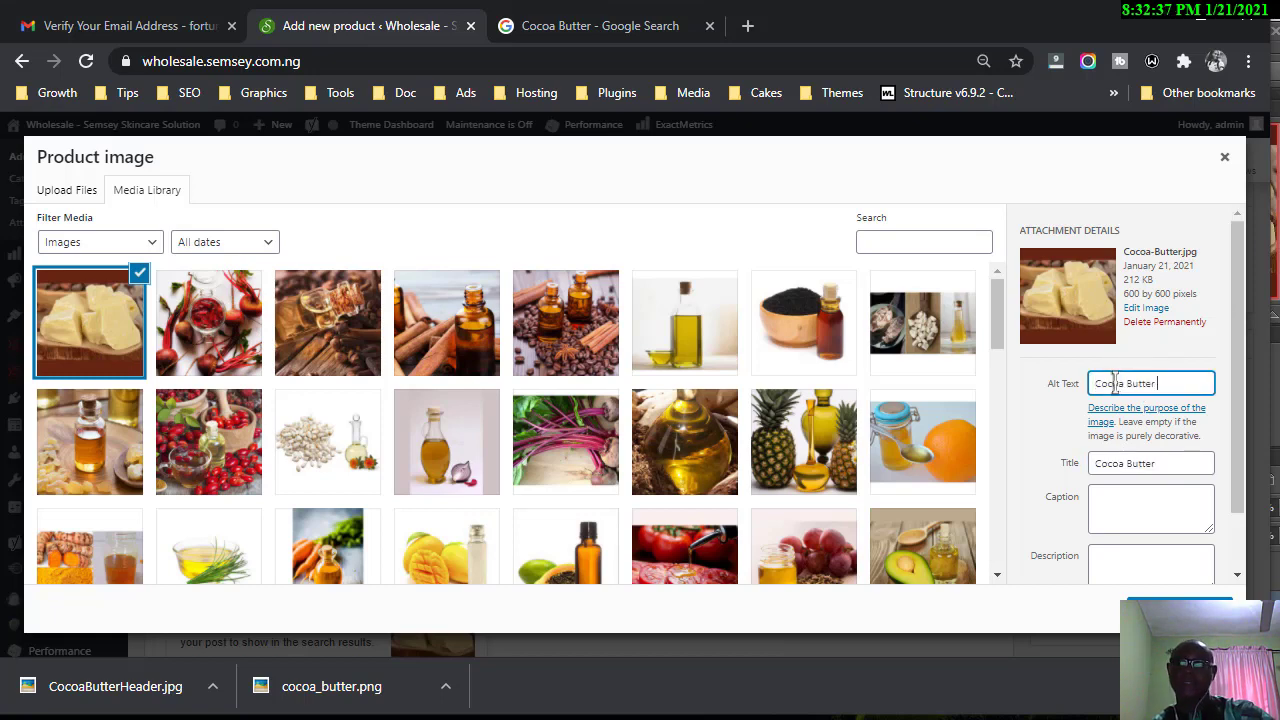
Extend the image's alt text to Cocoa Butter Semsey and return to the product page with the image kept selected.
drag(1037, 408, 1060, 405)
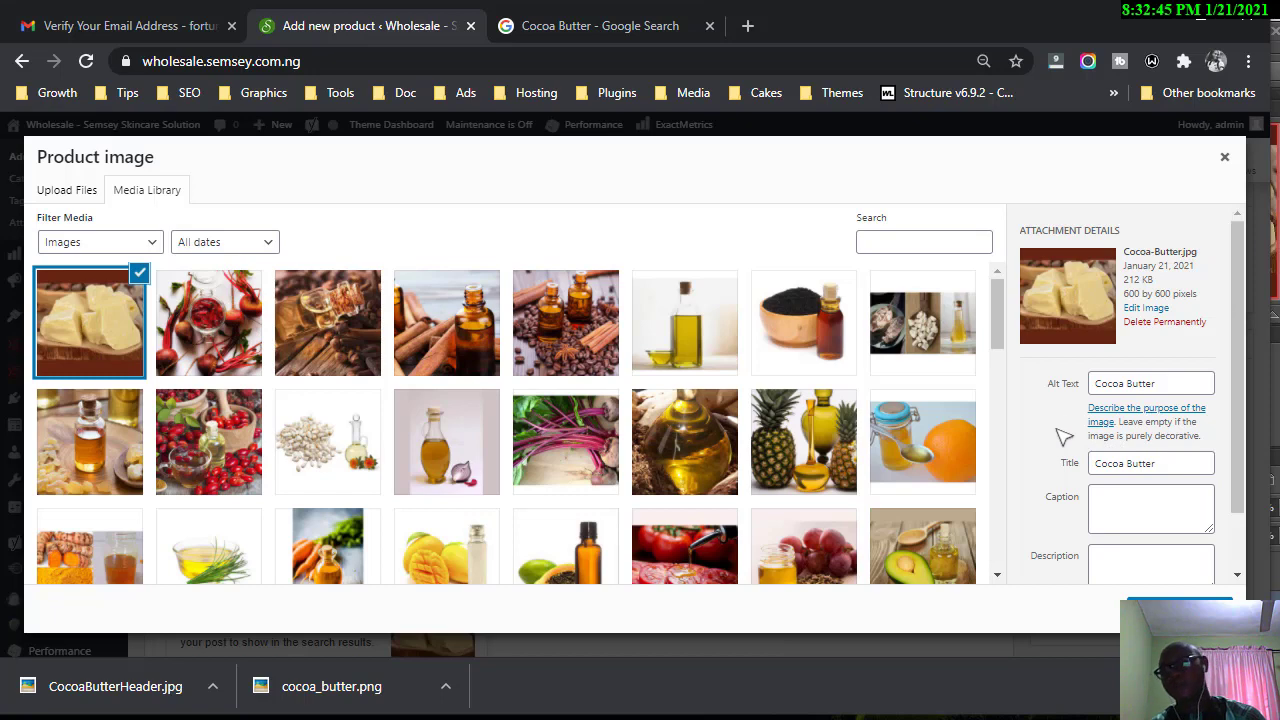
click(1168, 384)
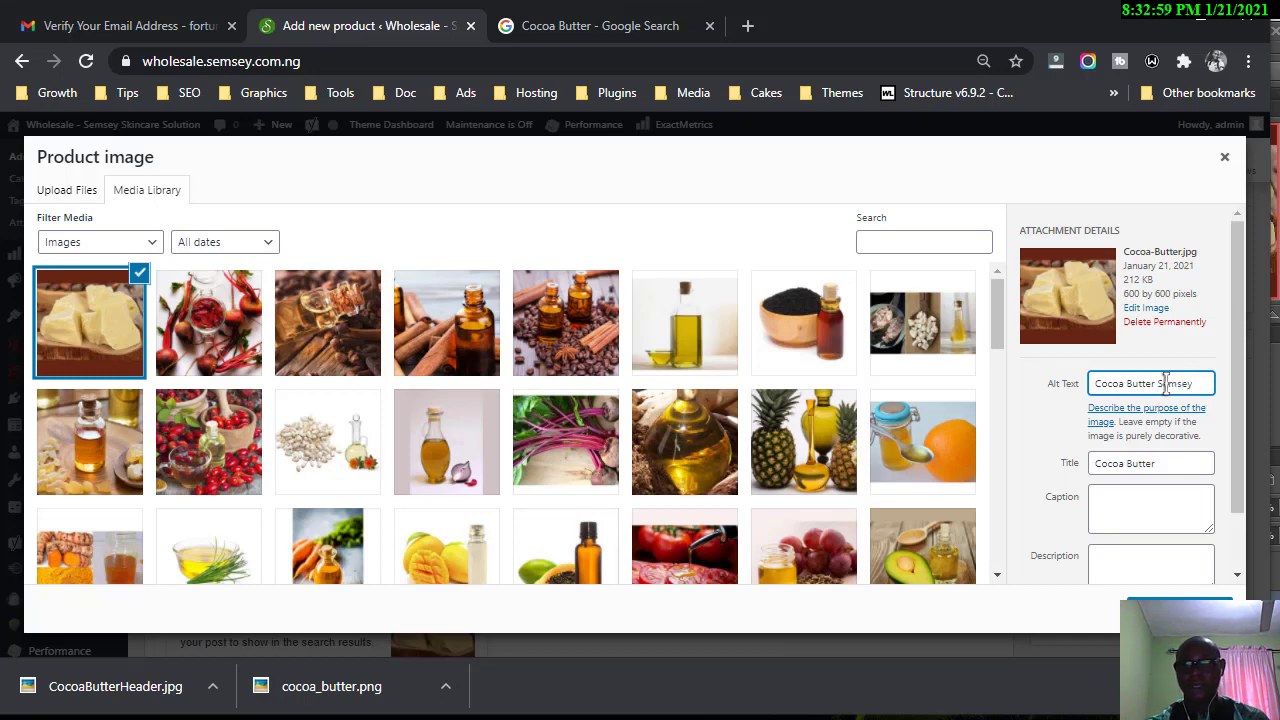
click(965, 445)
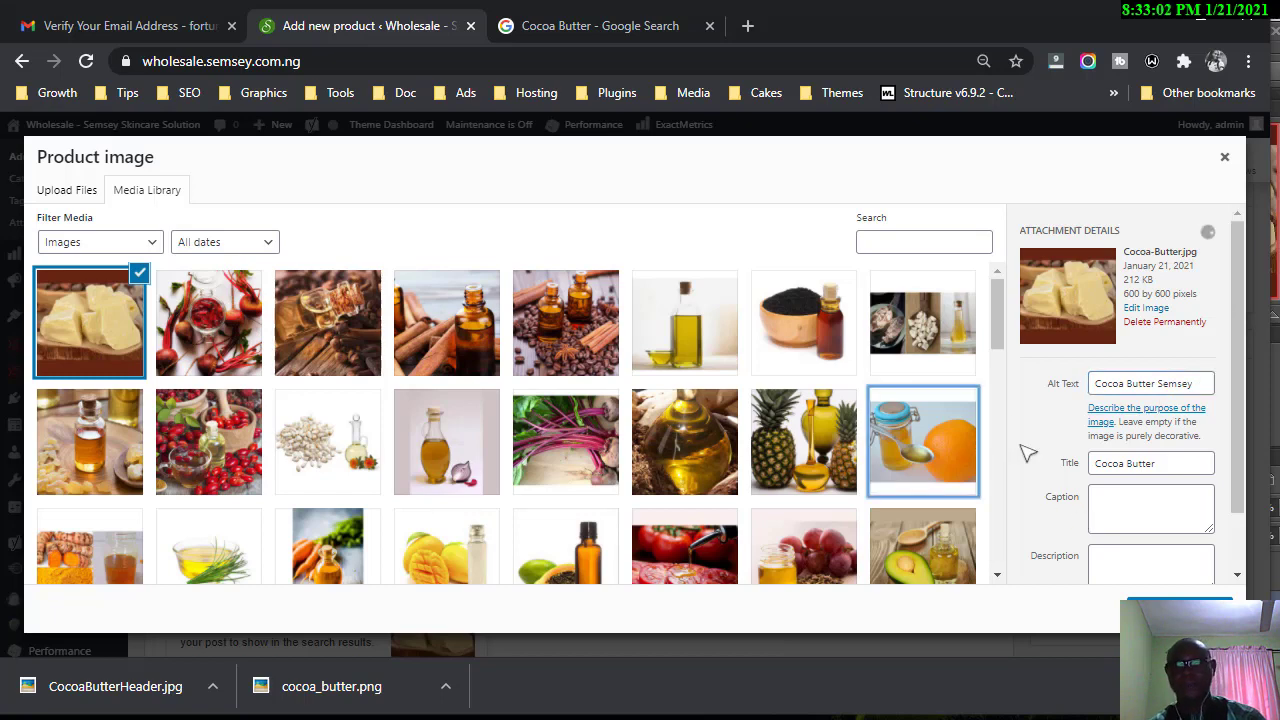
click(102, 342)
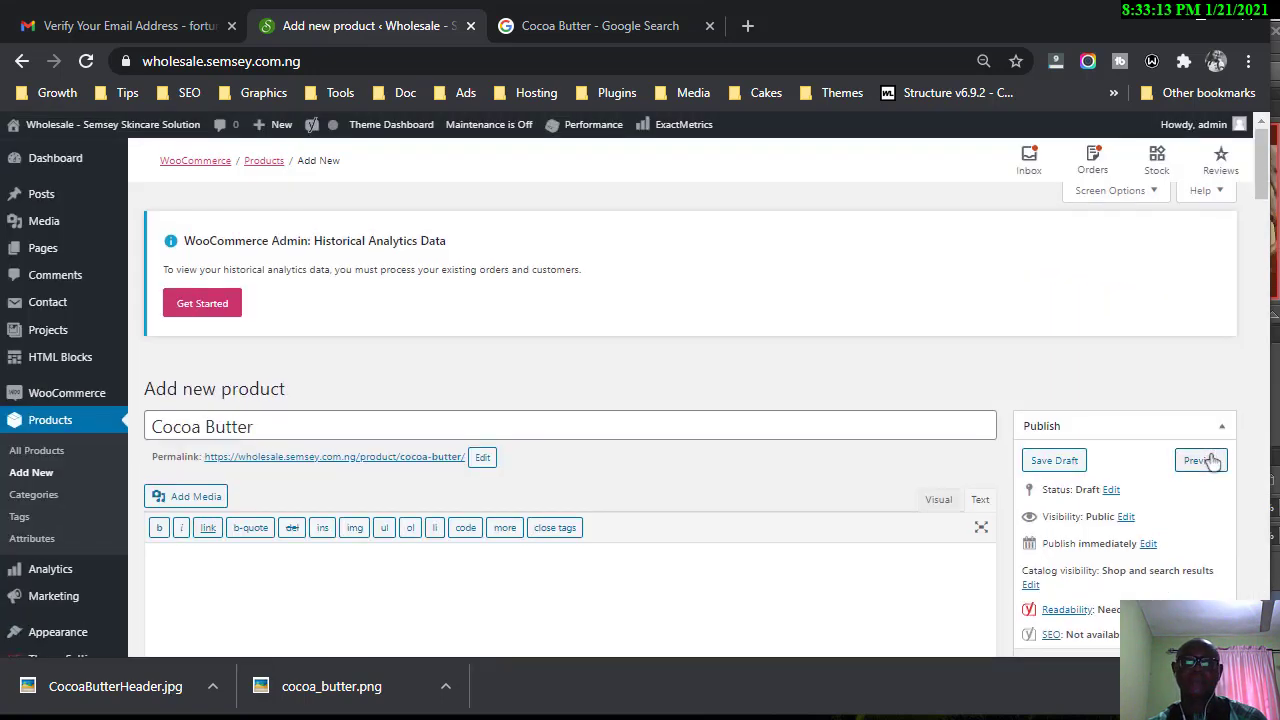
Publish the Cocoa Butter product and open its store page.
scroll(1205, 460, down, 2)
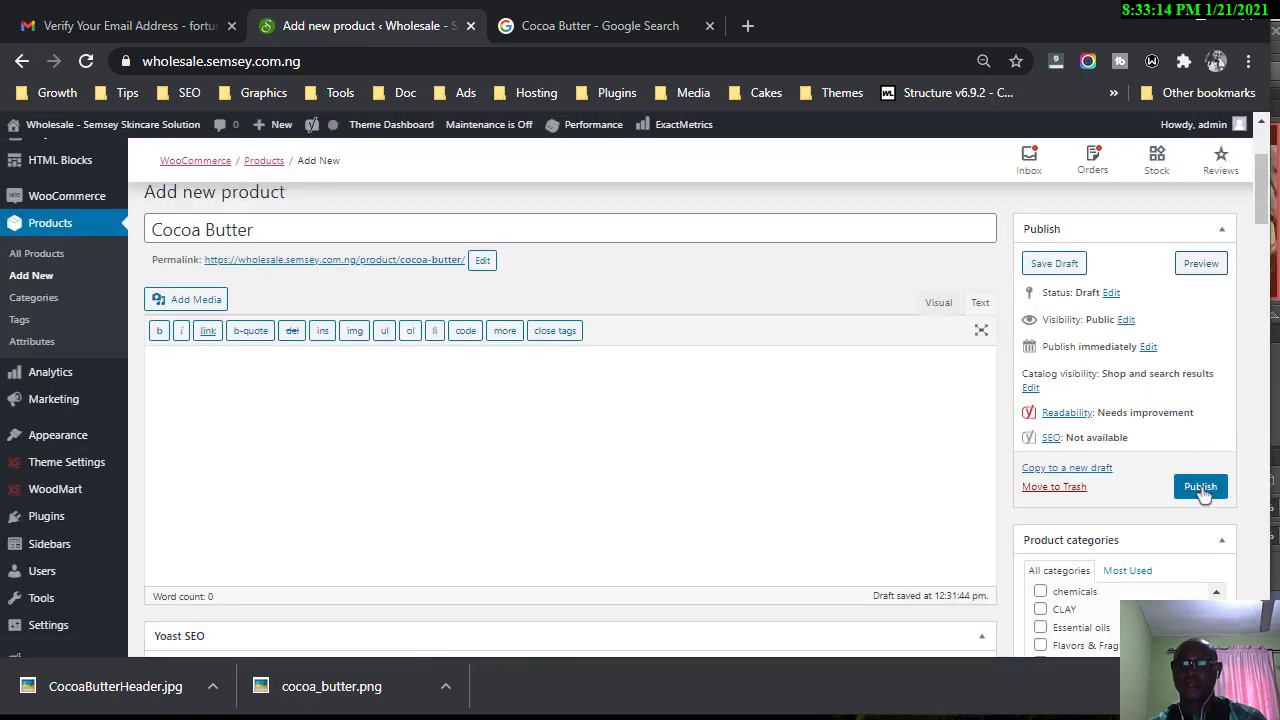
click(1201, 488)
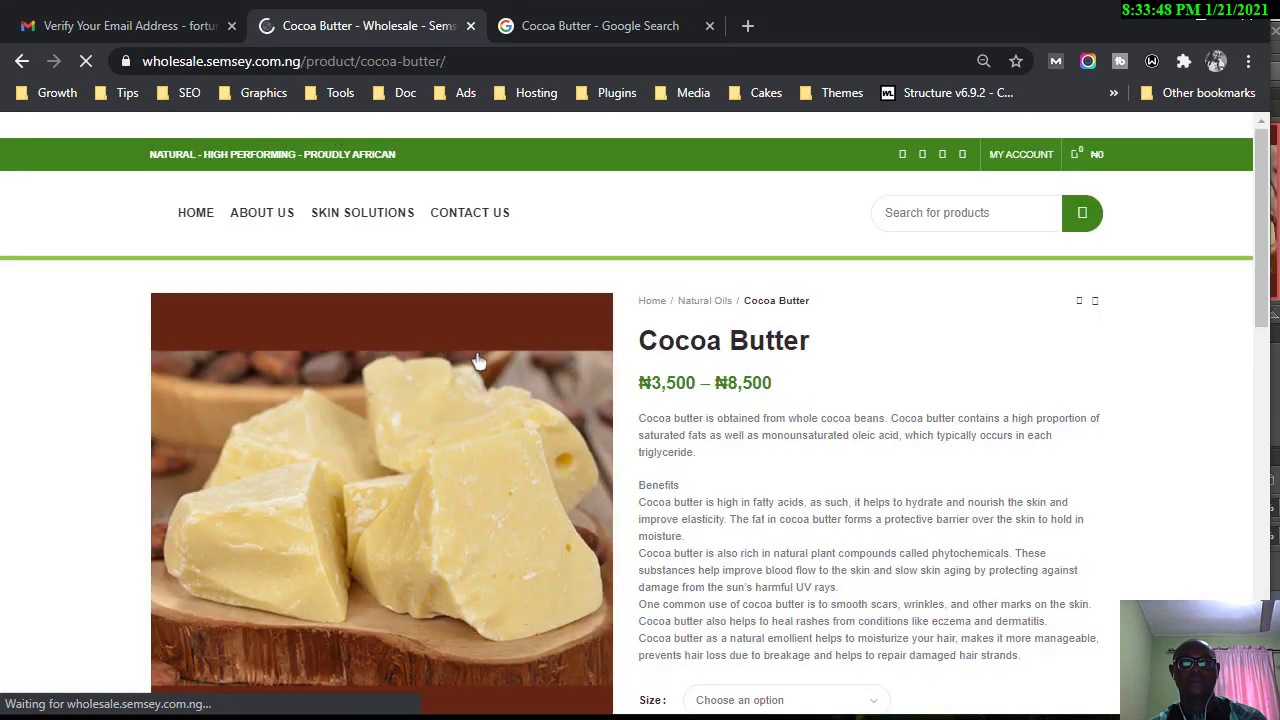
Review the image and description on the Cocoa Butter store page, and choose the 1 liter size to check its price.
scroll(478, 361, down, 1)
scroll(450, 368, down, 3)
scroll(440, 374, up, 2)
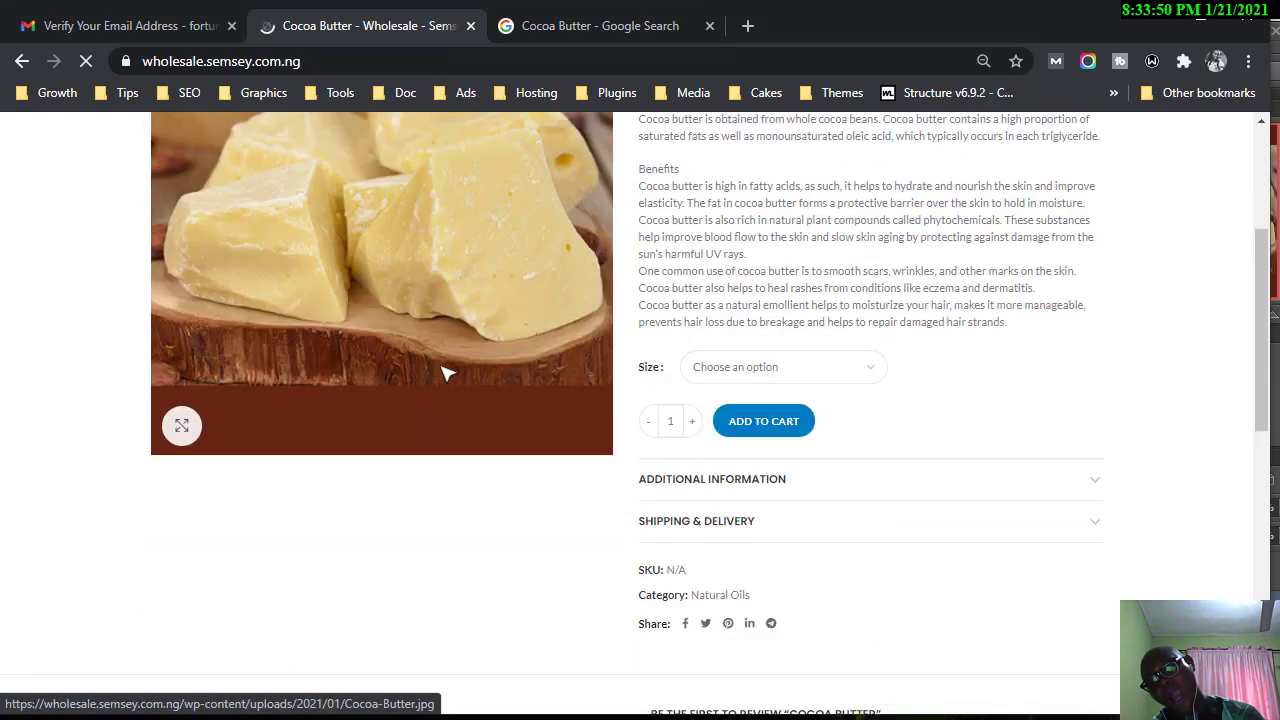
scroll(420, 372, down, 1)
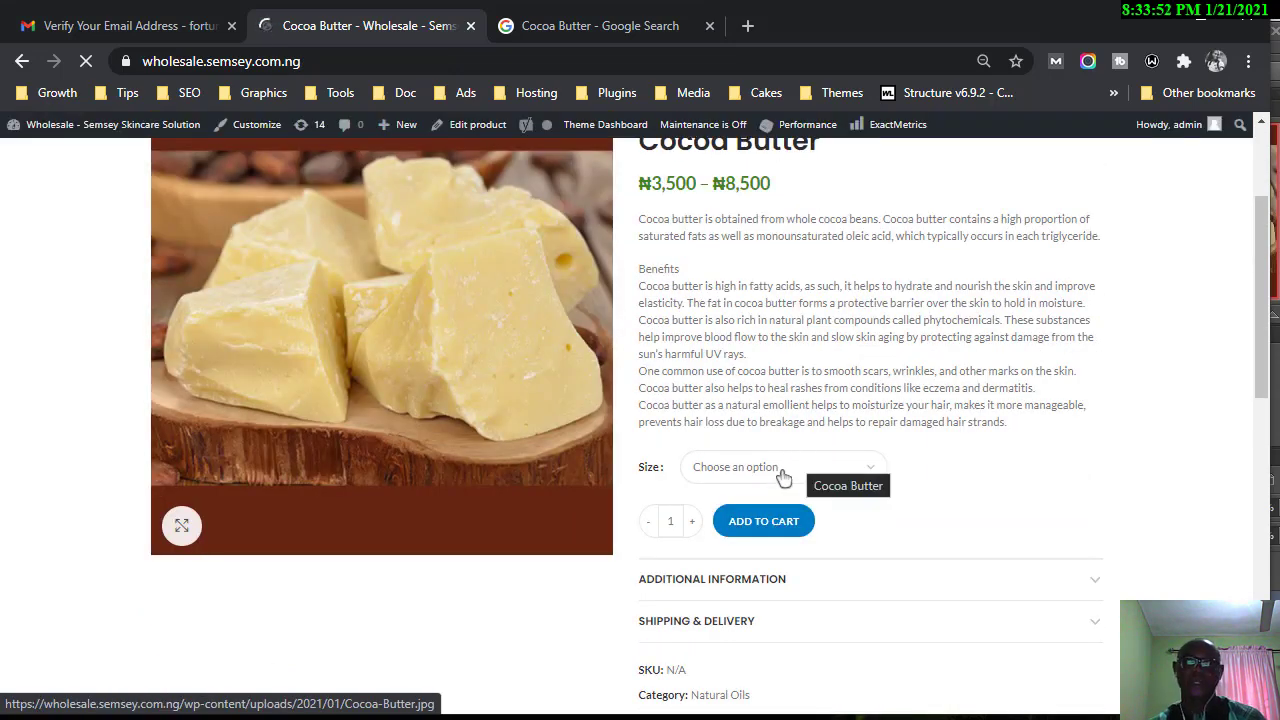
scroll(378, 345, up, 1)
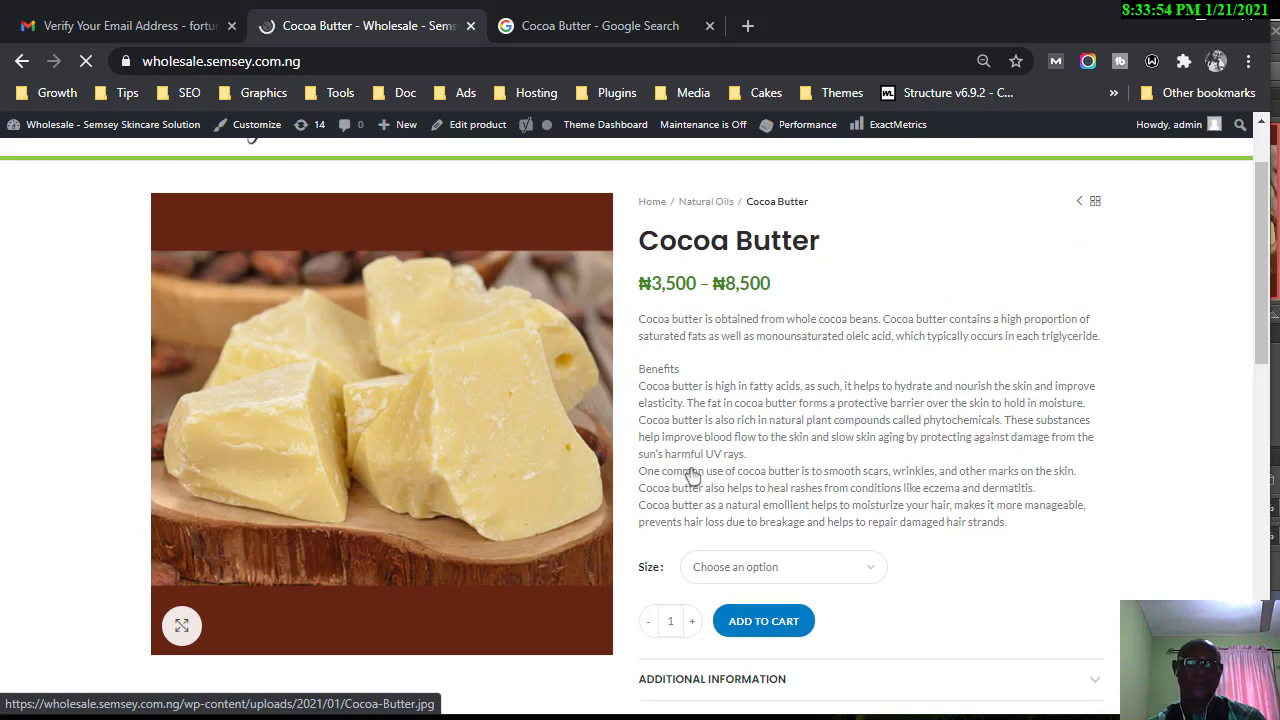
scroll(781, 511, down, 1)
scroll(781, 511, down, 1)
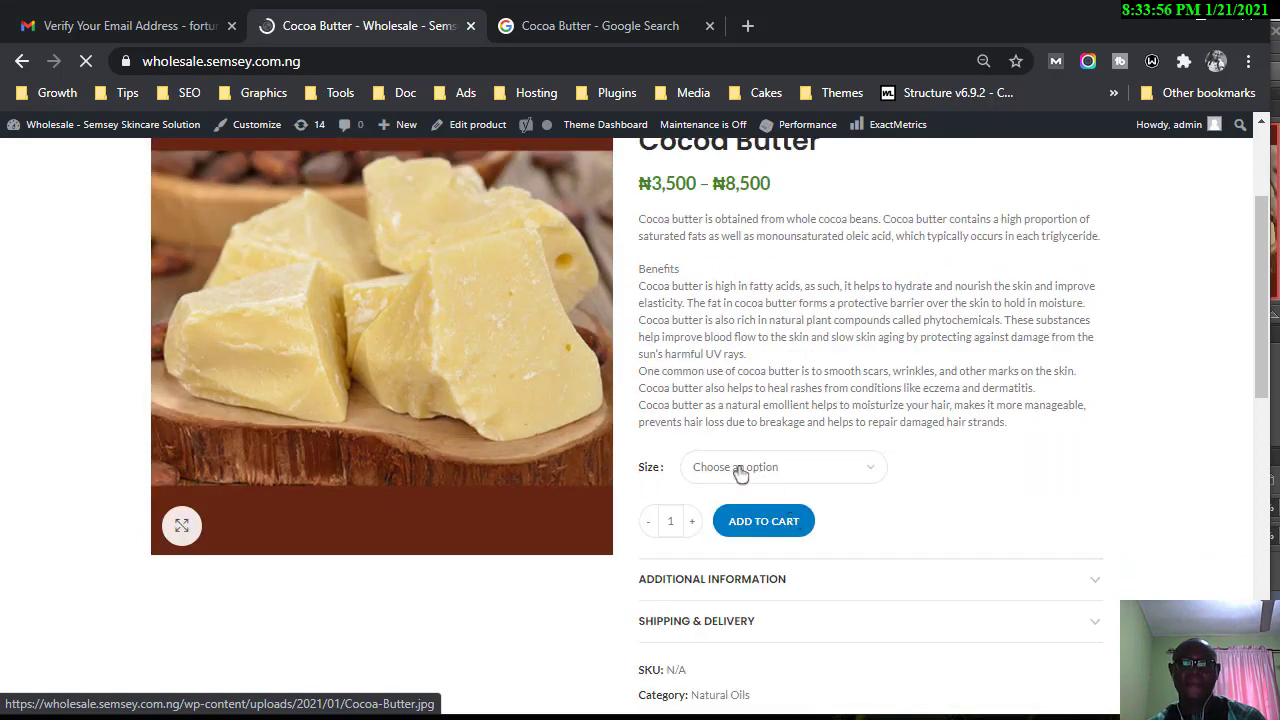
click(766, 480)
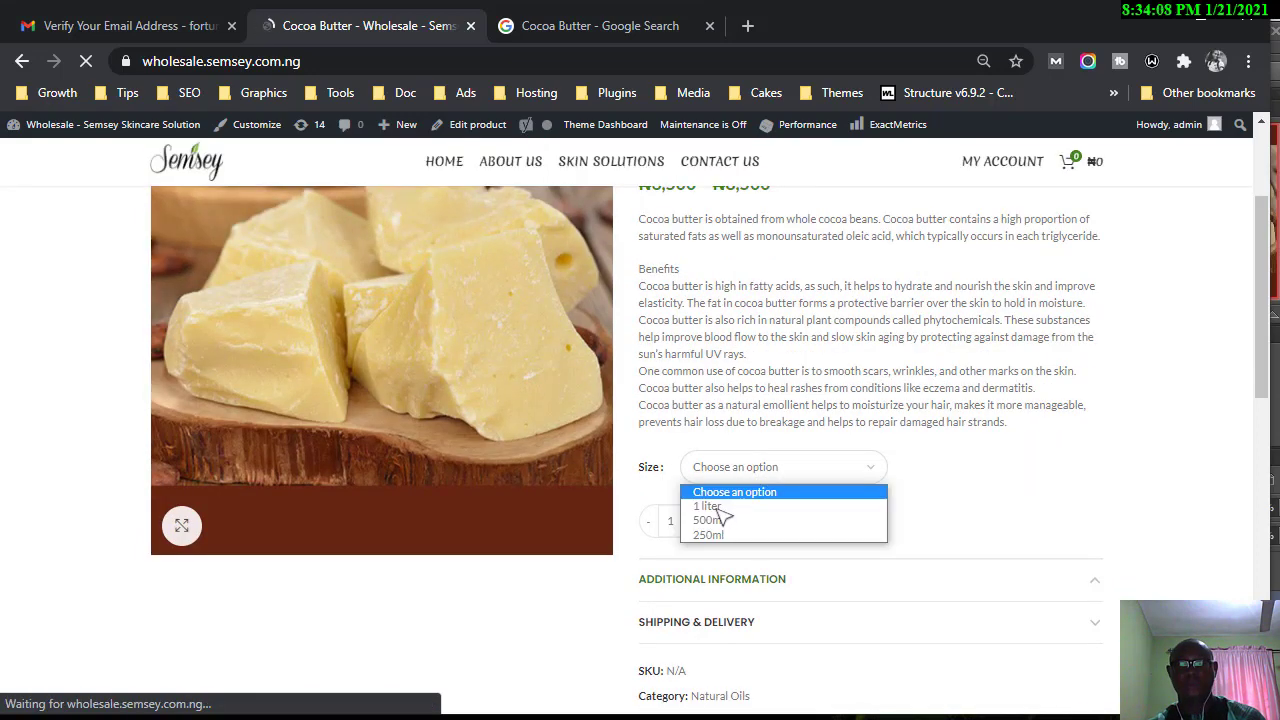
click(893, 516)
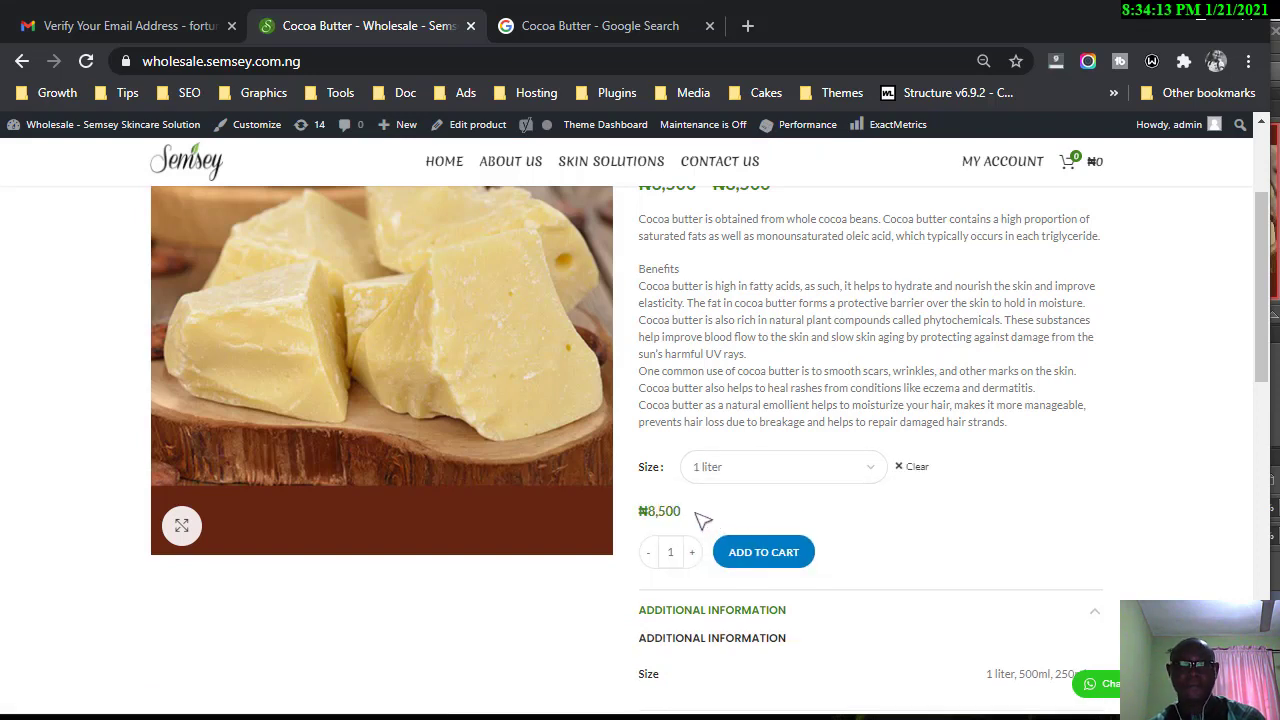
drag(690, 515, 637, 510)
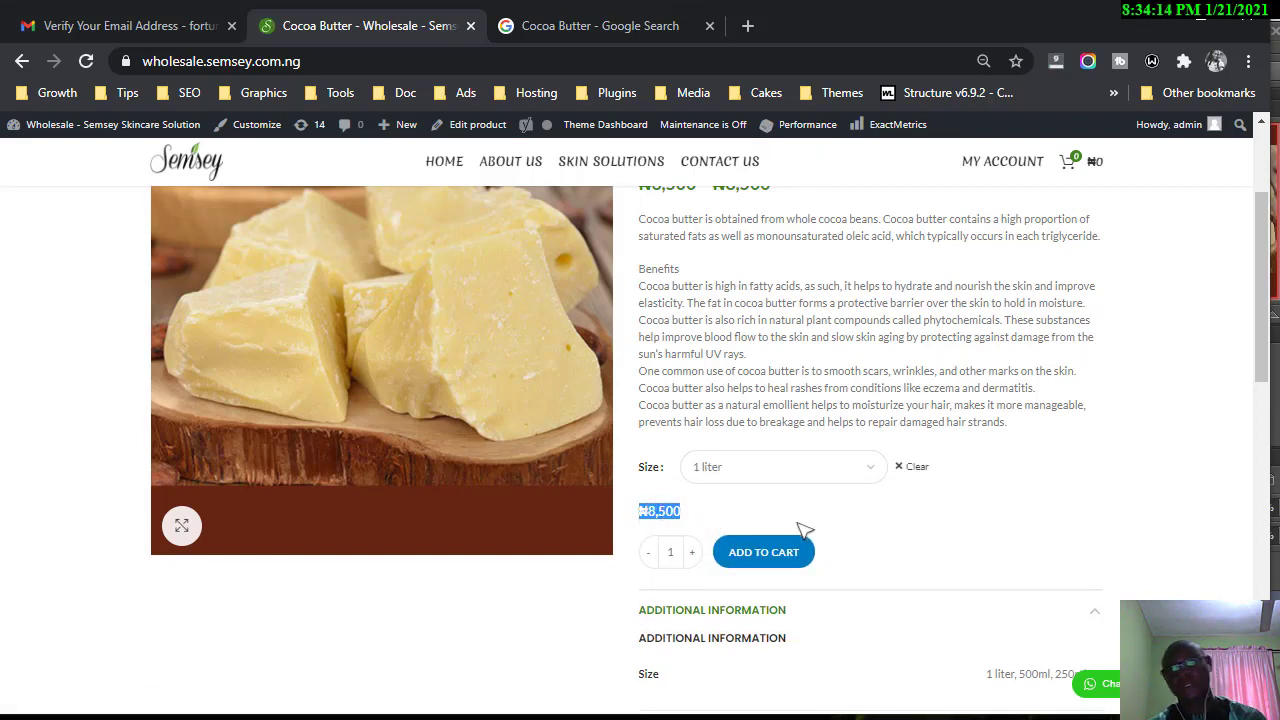
Go to the store's home page, find Cocoa Butter in the product listing and open its product page.
scroll(800, 530, down, 2)
scroll(800, 531, up, 4)
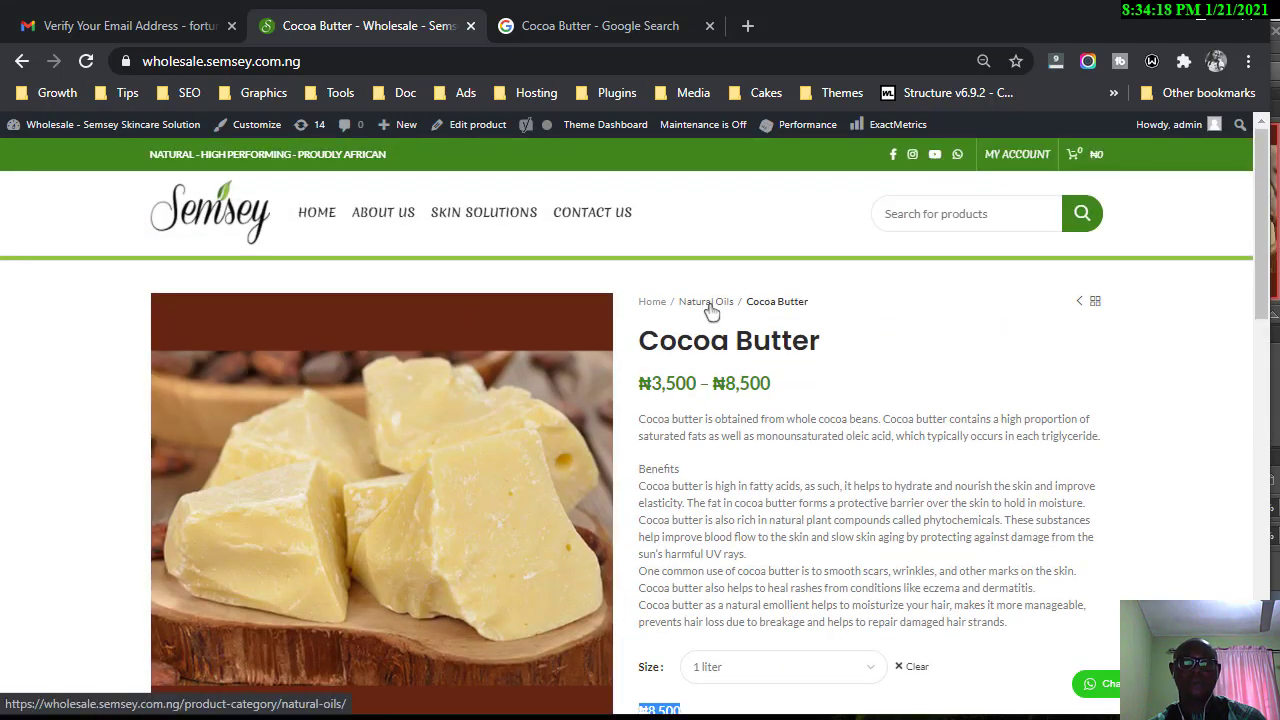
click(314, 216)
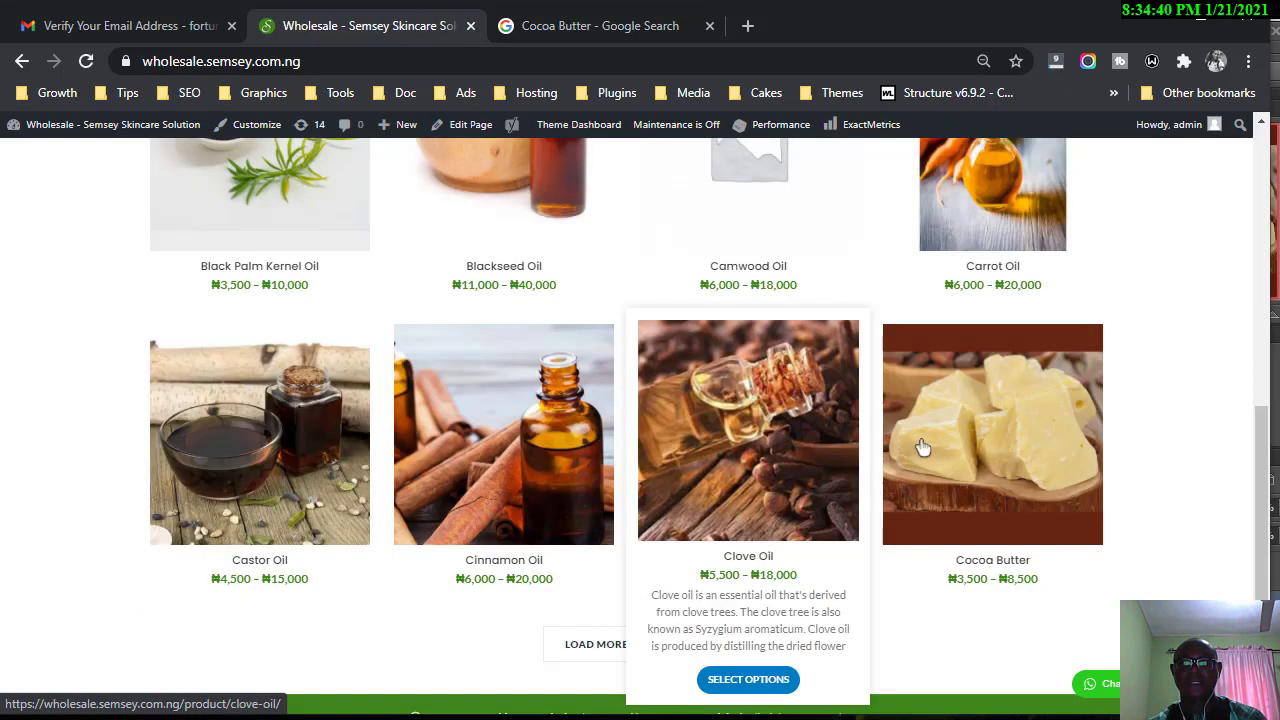
scroll(920, 445, down, 1)
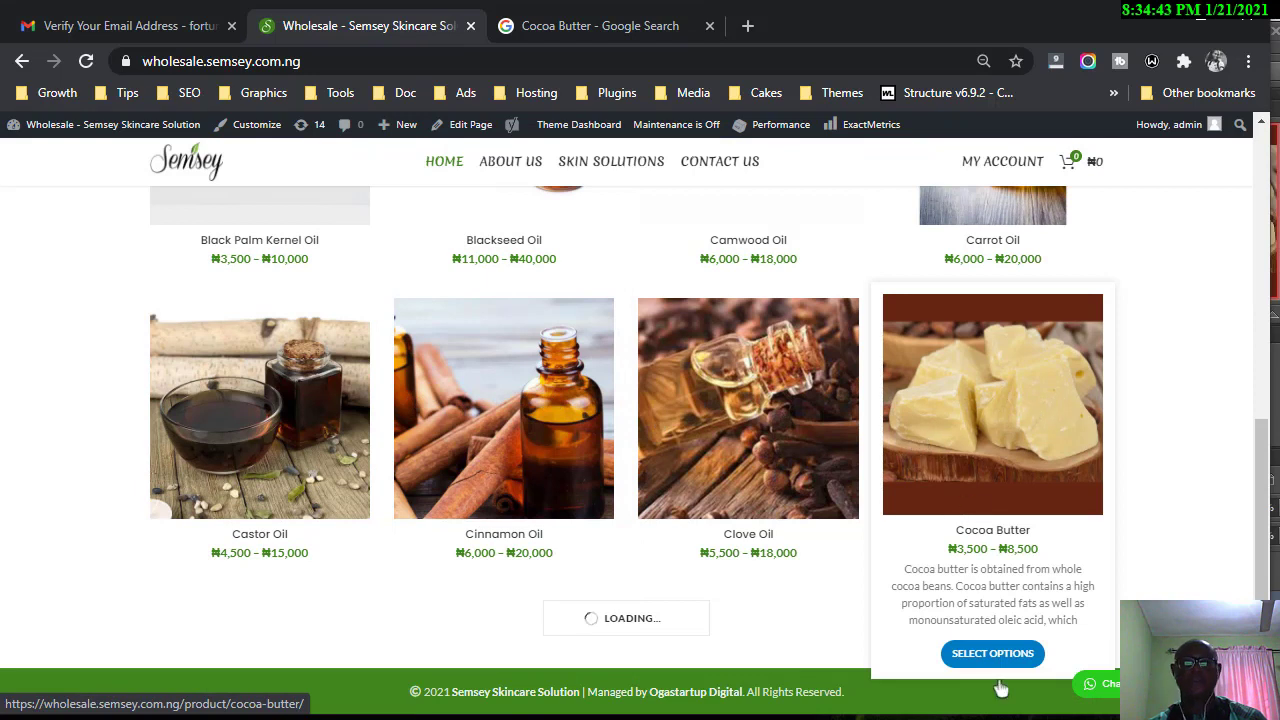
click(988, 538)
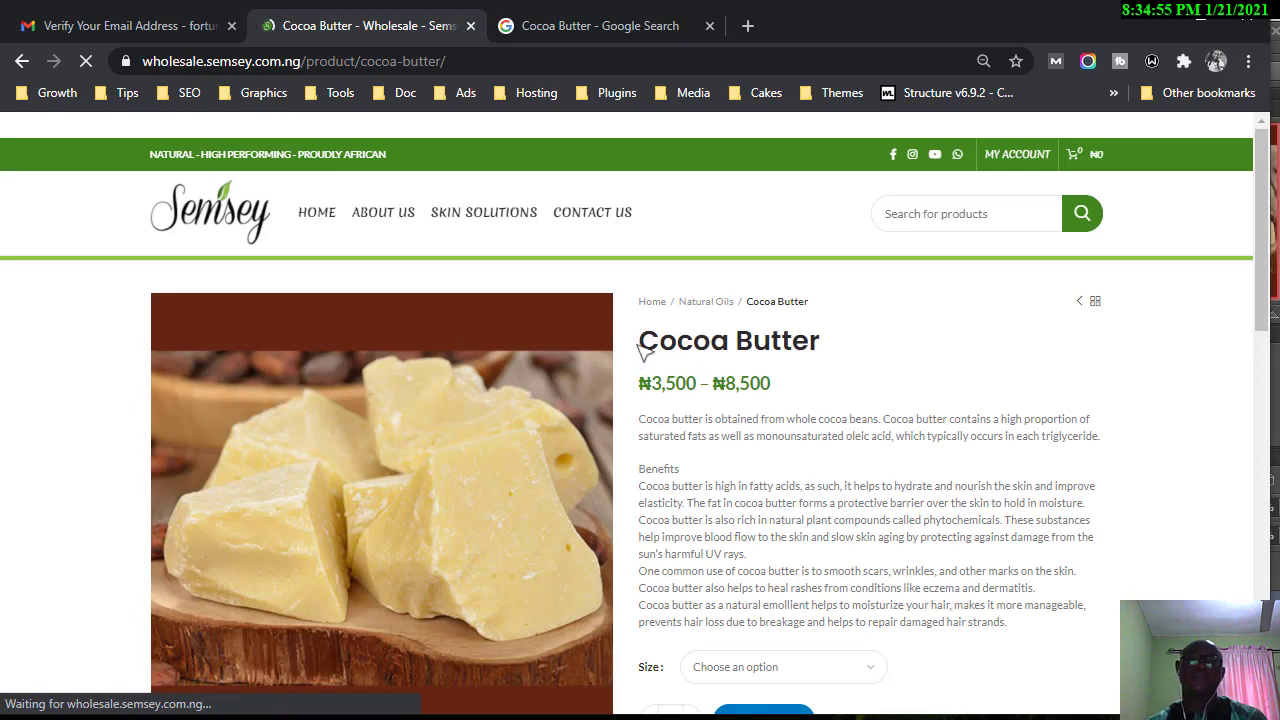
Review the Cocoa Butter product page and expand its additional information to check the listed sizes.
scroll(643, 358, down, 1)
scroll(643, 352, down, 1)
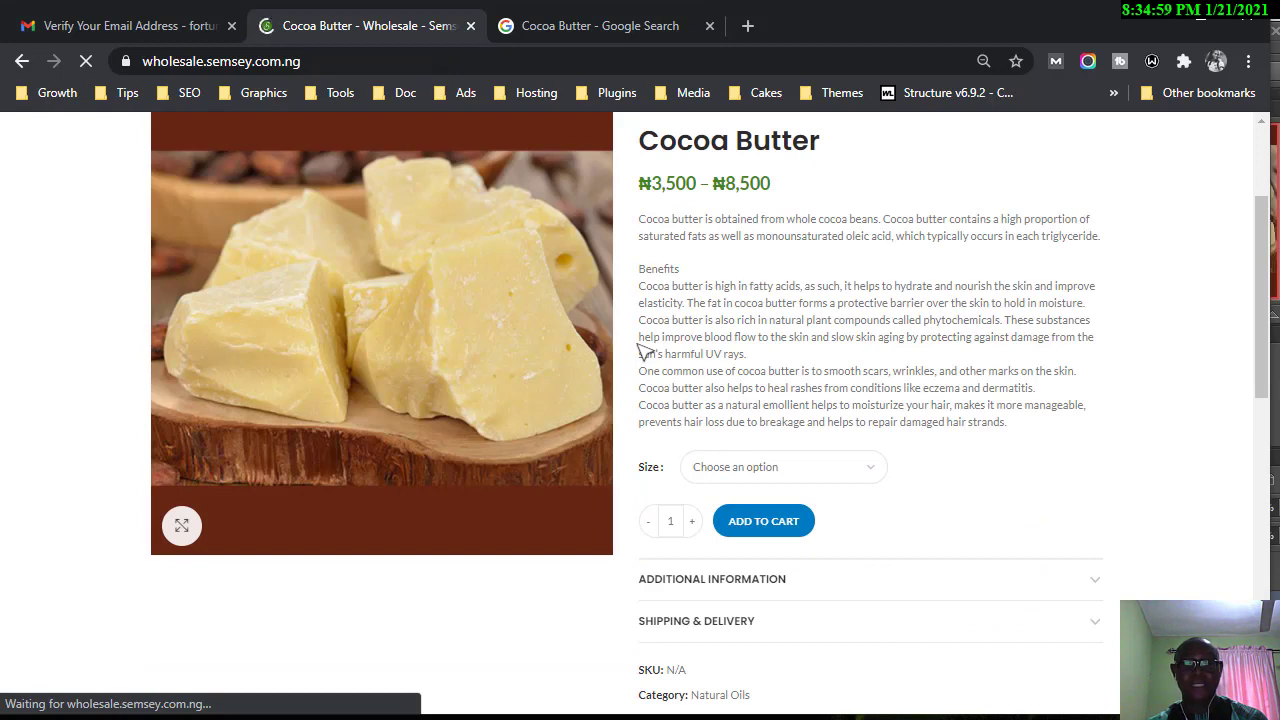
scroll(643, 350, up, 2)
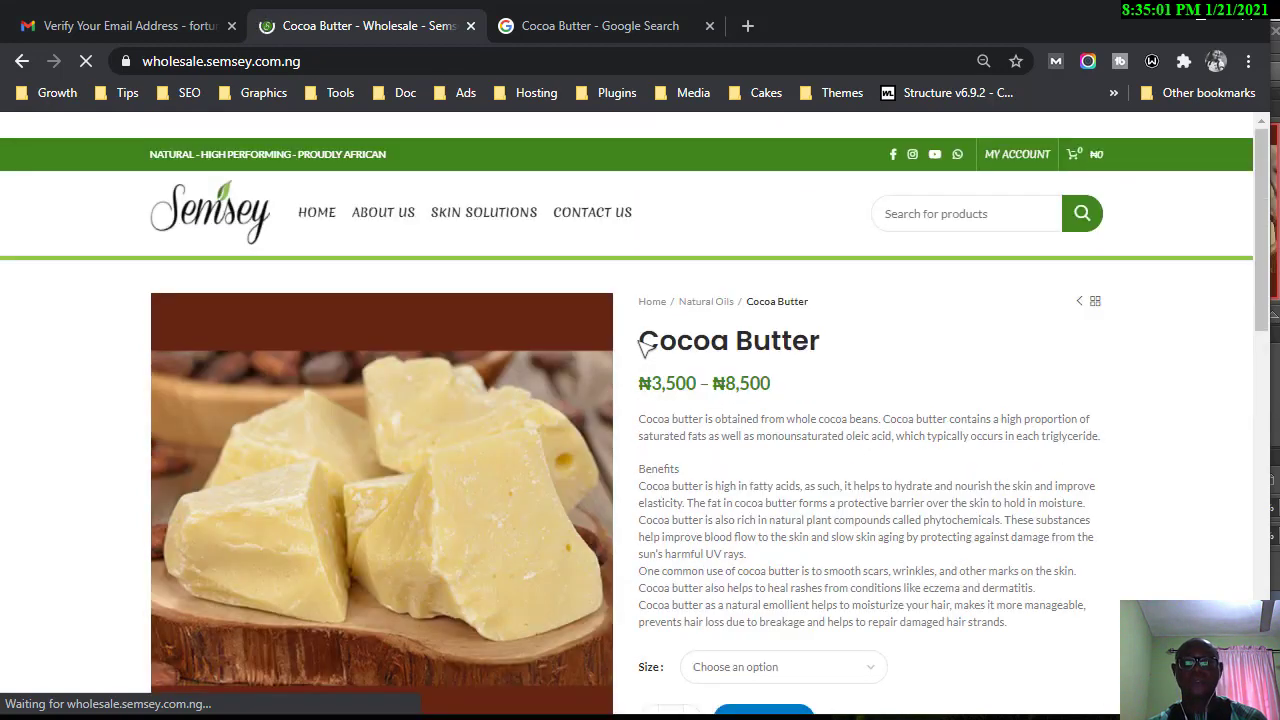
scroll(643, 345, down, 3)
click(686, 490)
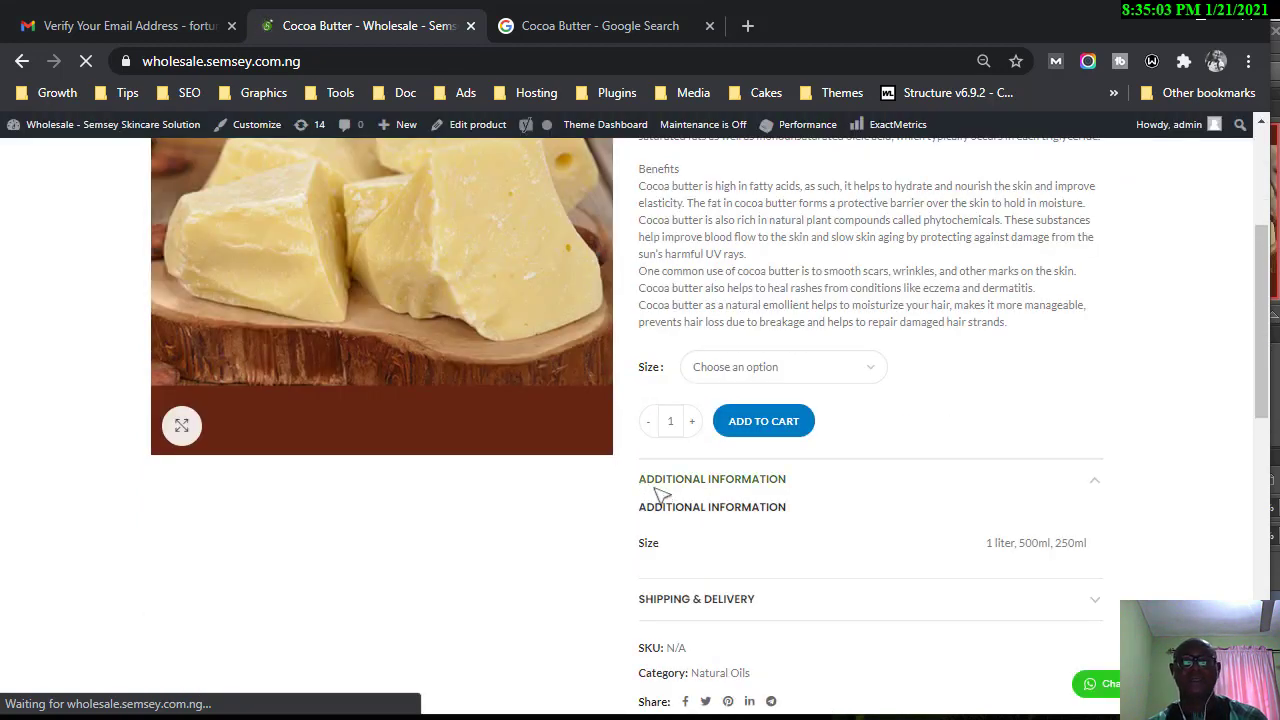
scroll(545, 457, down, 1)
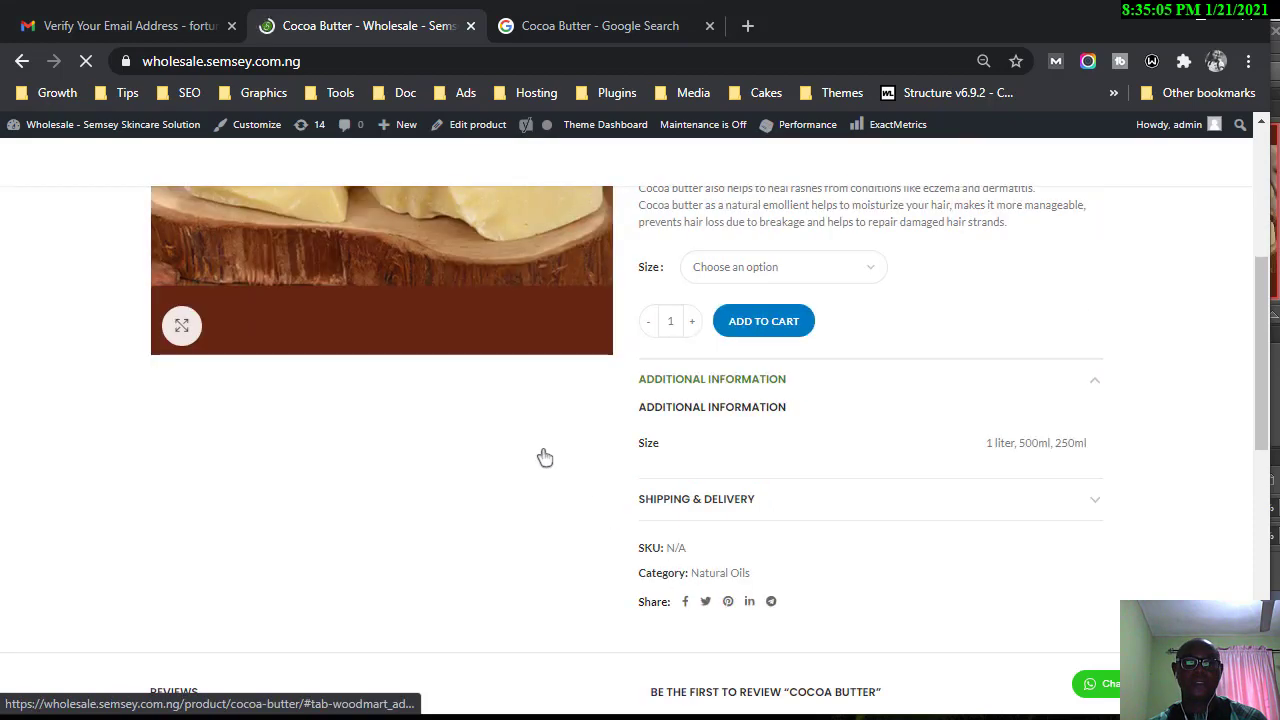
scroll(585, 420, up, 4)
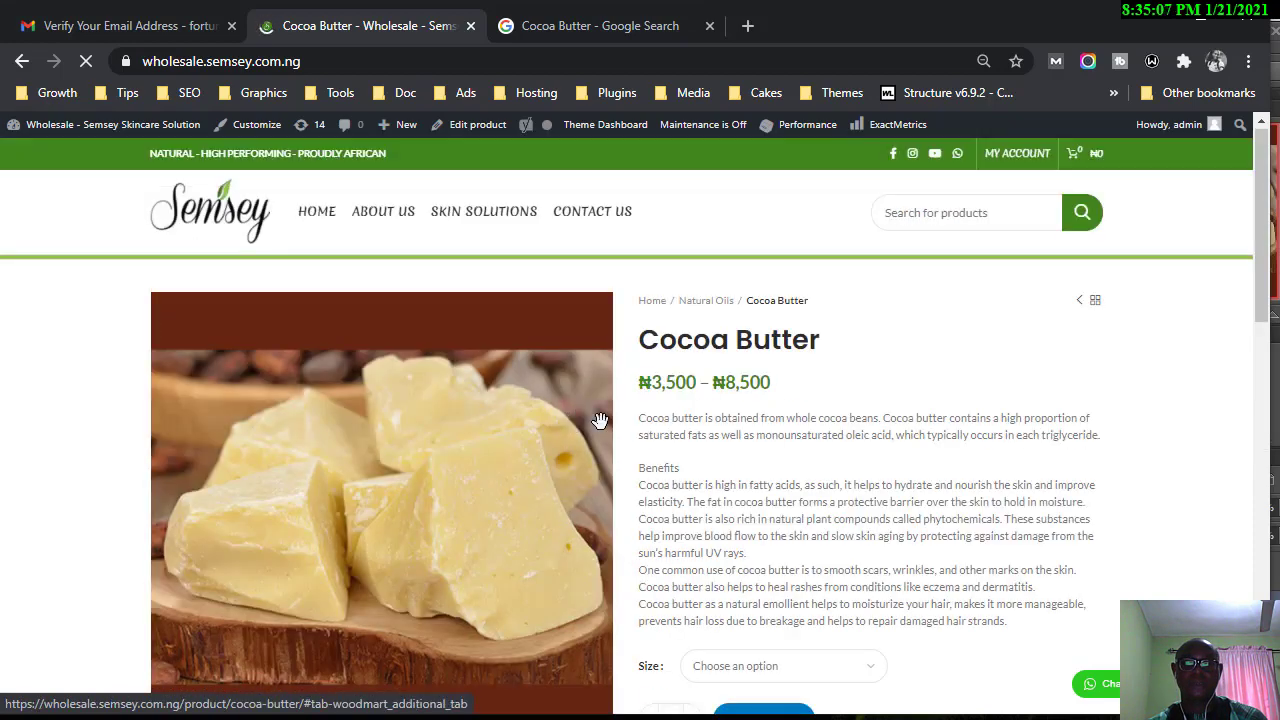
Open the Cocoa Butter product for editing and review its short description, product image, gallery options, product data, SEO section and categories.
click(476, 128)
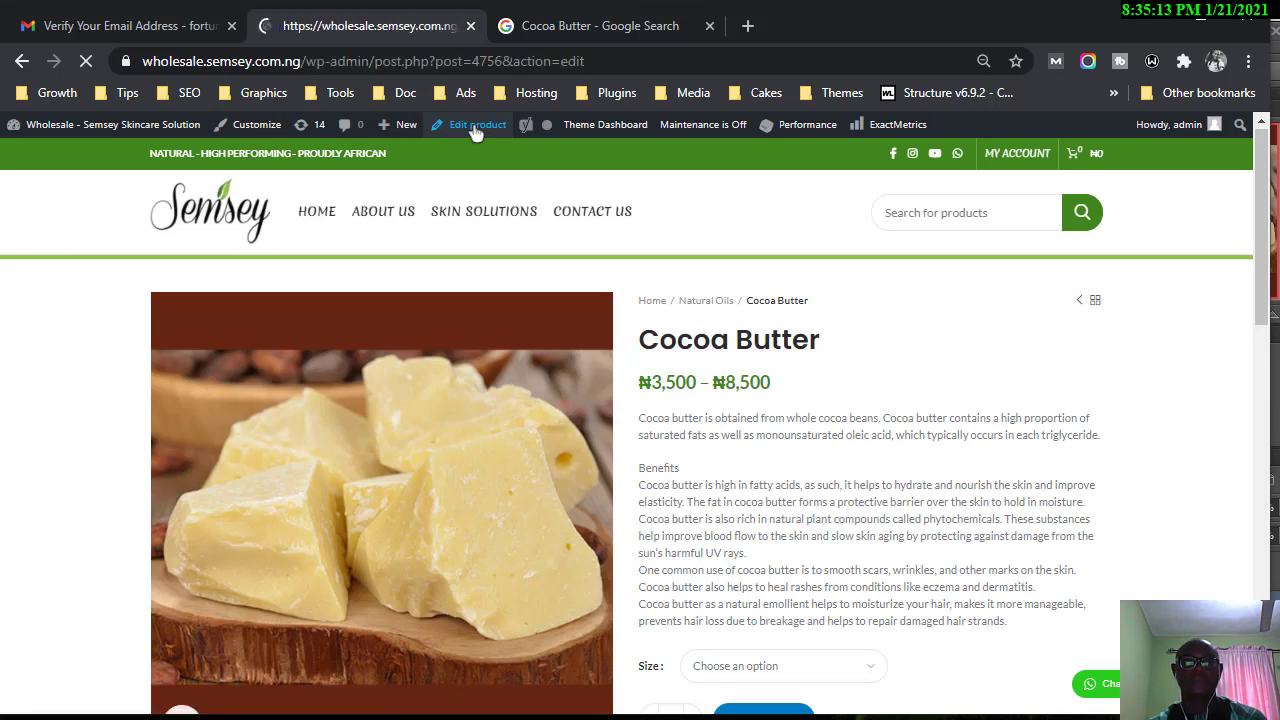
scroll(1005, 475, down, 1)
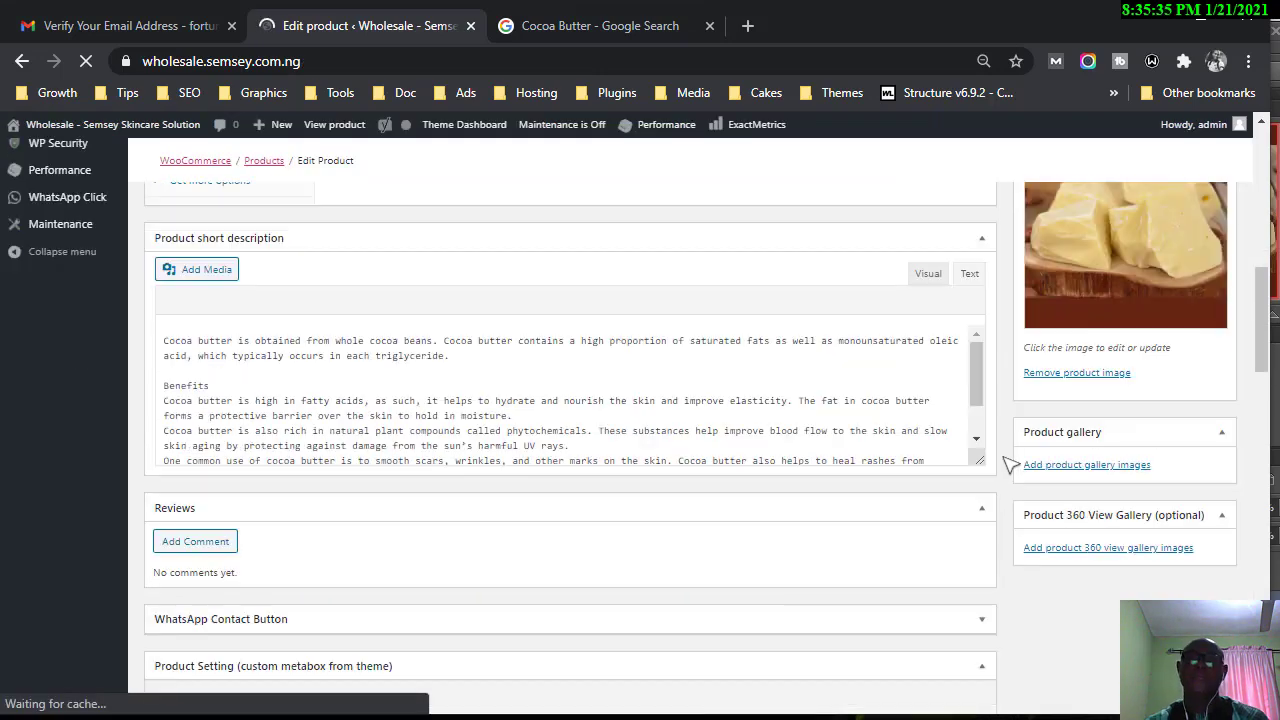
scroll(1005, 455, up, 2)
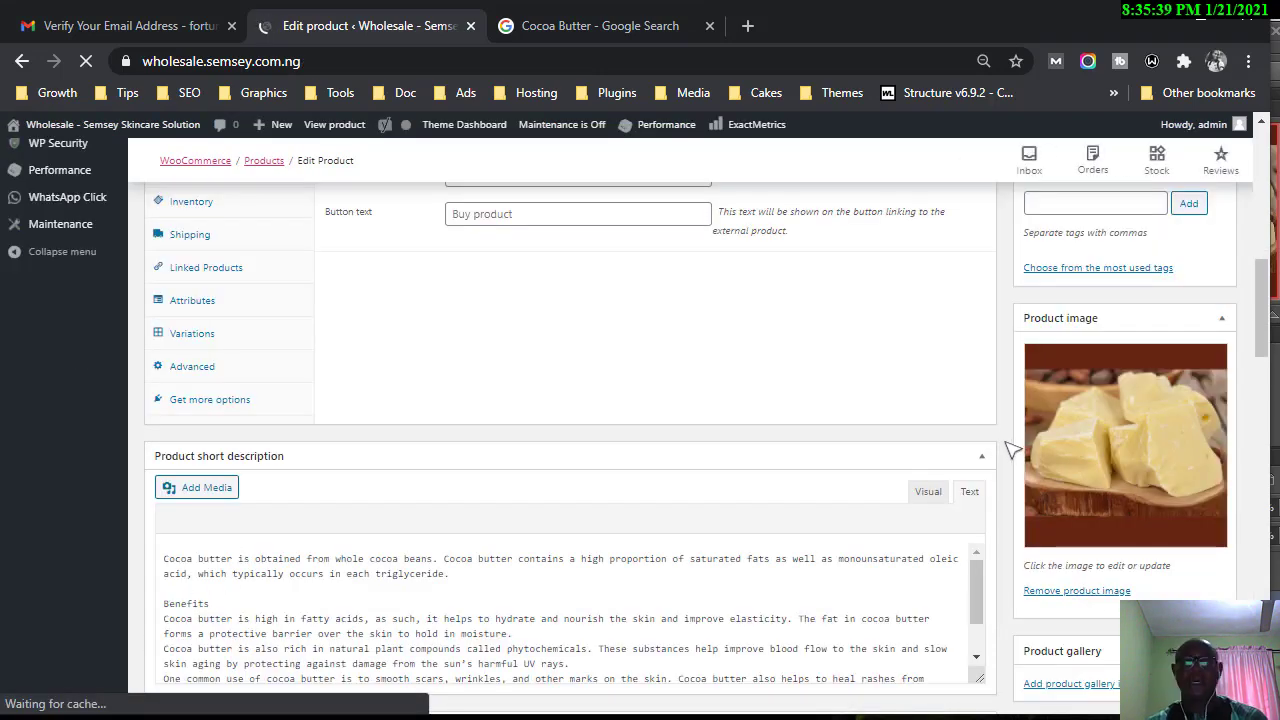
scroll(1012, 450, up, 1)
scroll(1012, 450, down, 2)
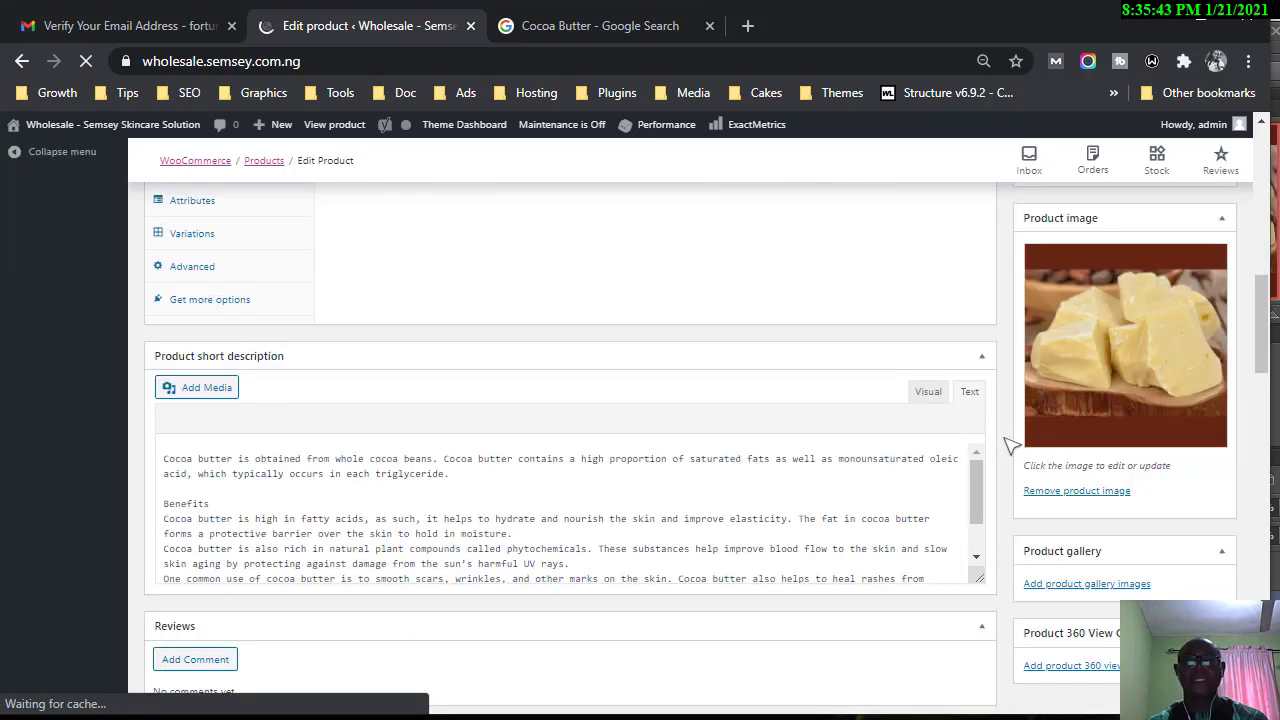
scroll(1010, 446, down, 1)
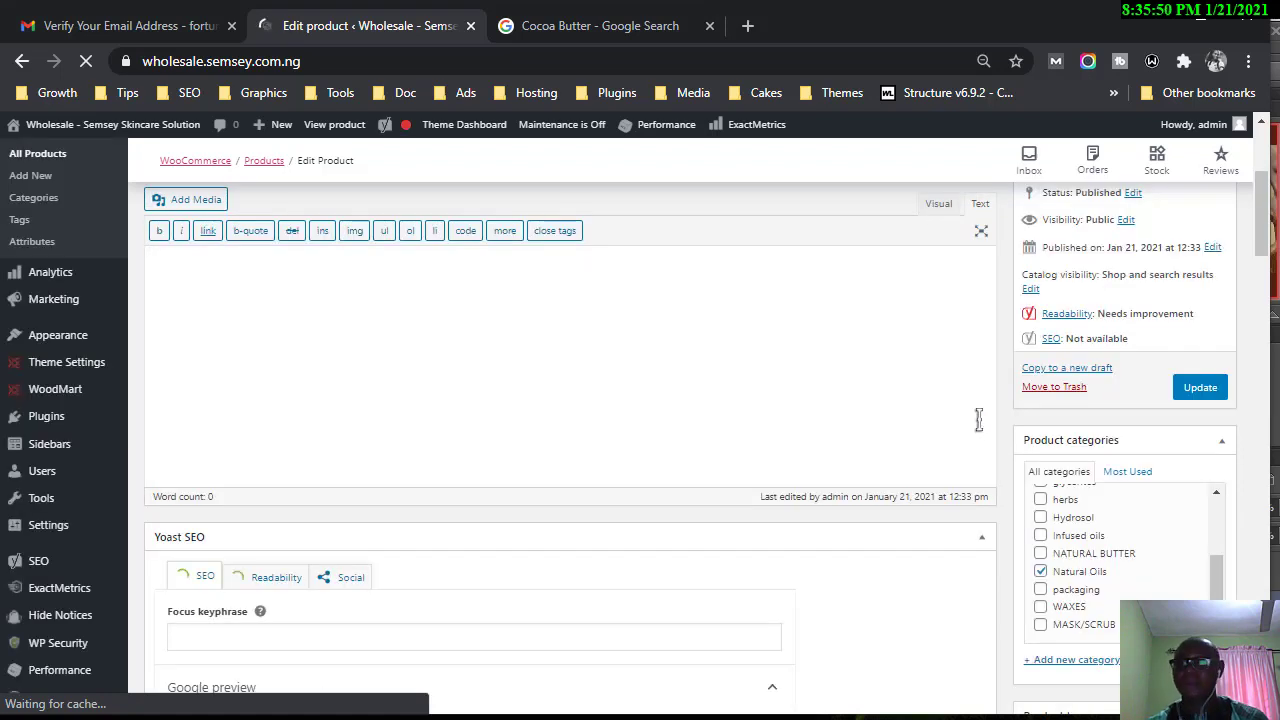
scroll(971, 420, up, 2)
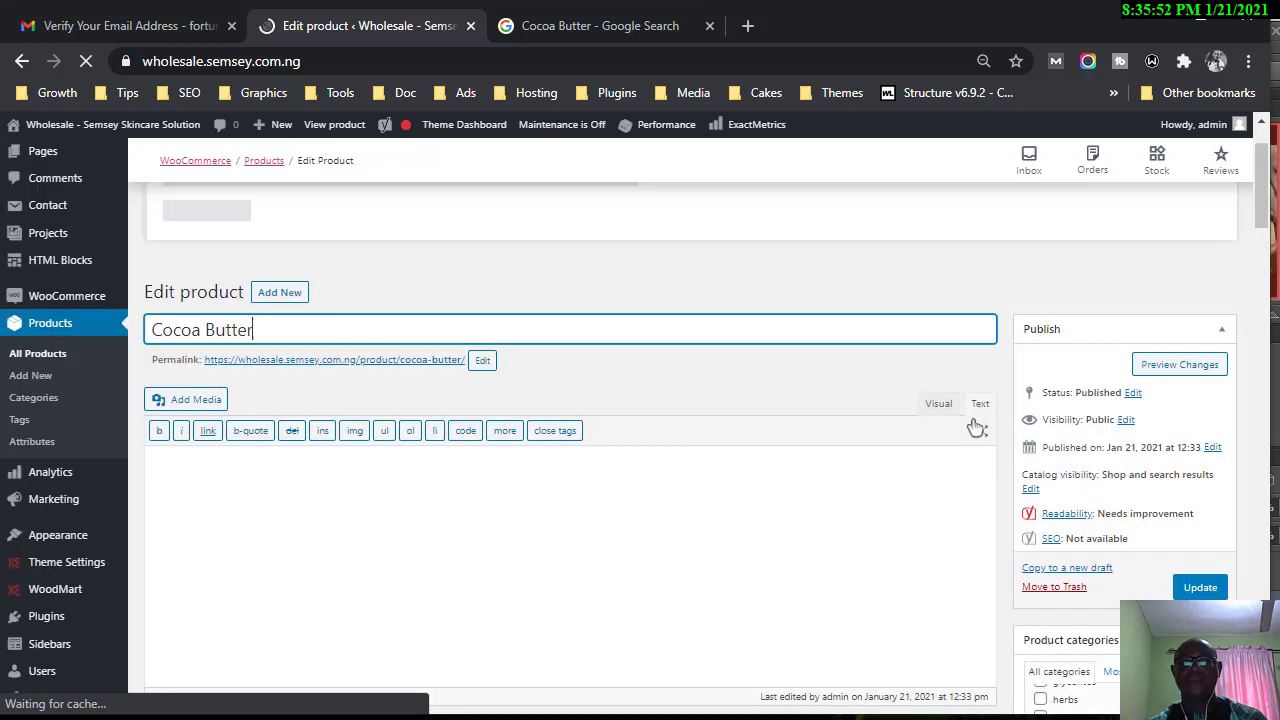
scroll(983, 433, down, 3)
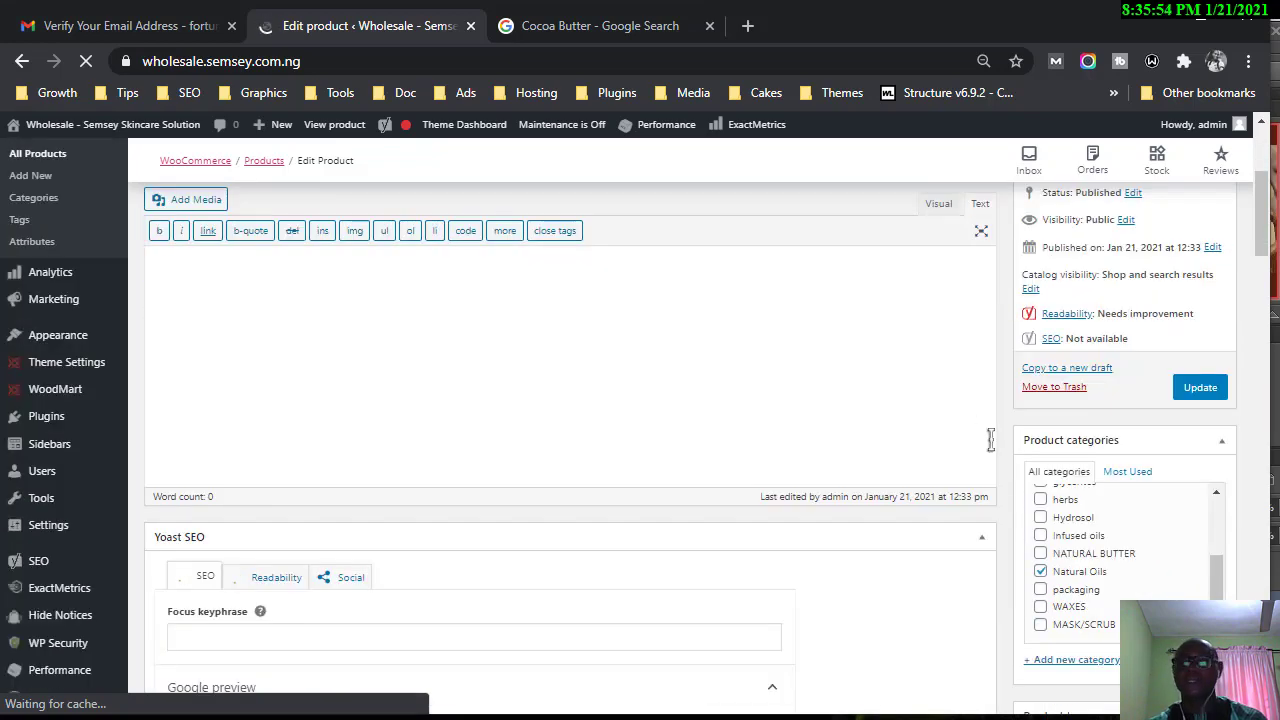
scroll(1012, 449, down, 4)
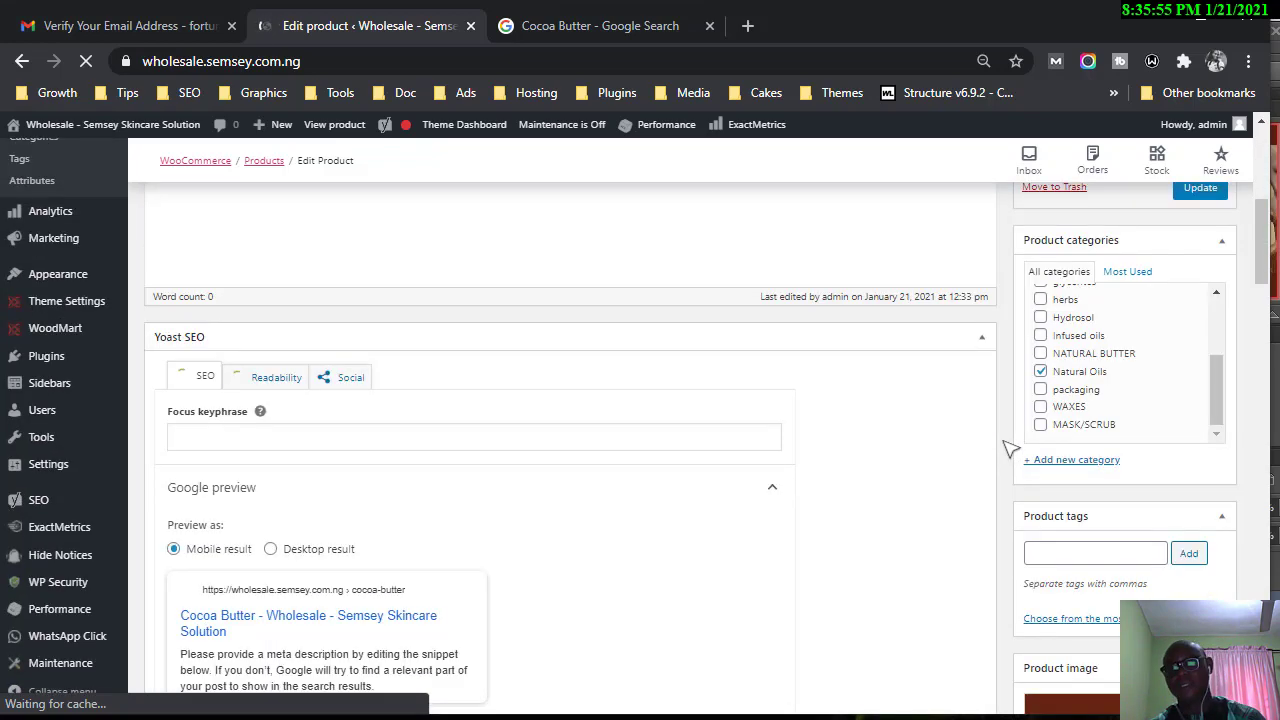
scroll(1012, 450, down, 2)
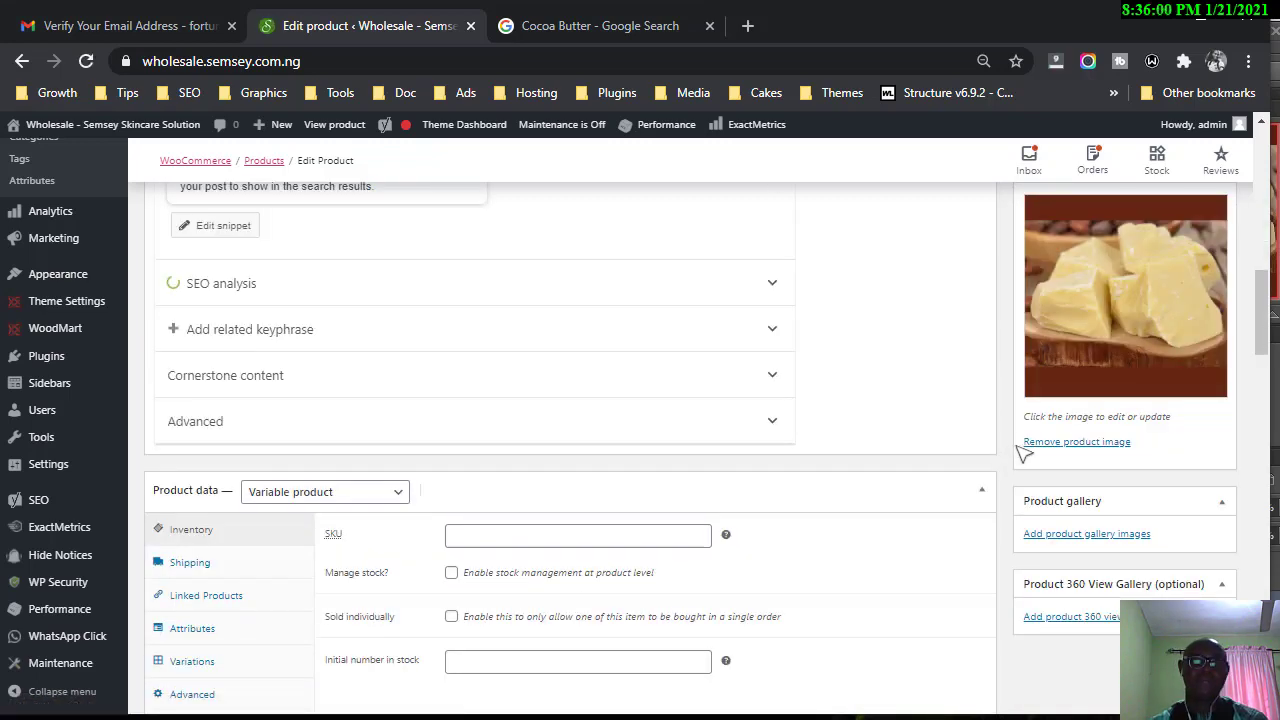
scroll(1067, 437, down, 1)
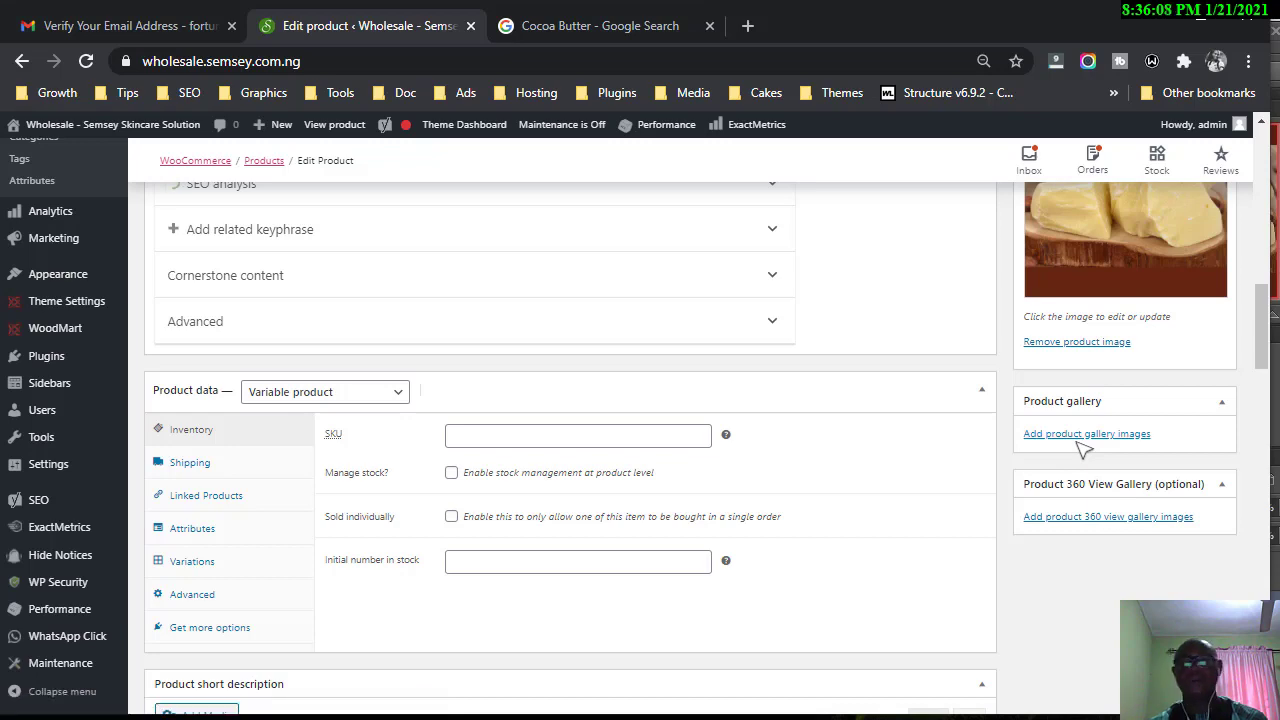
scroll(1076, 440, up, 3)
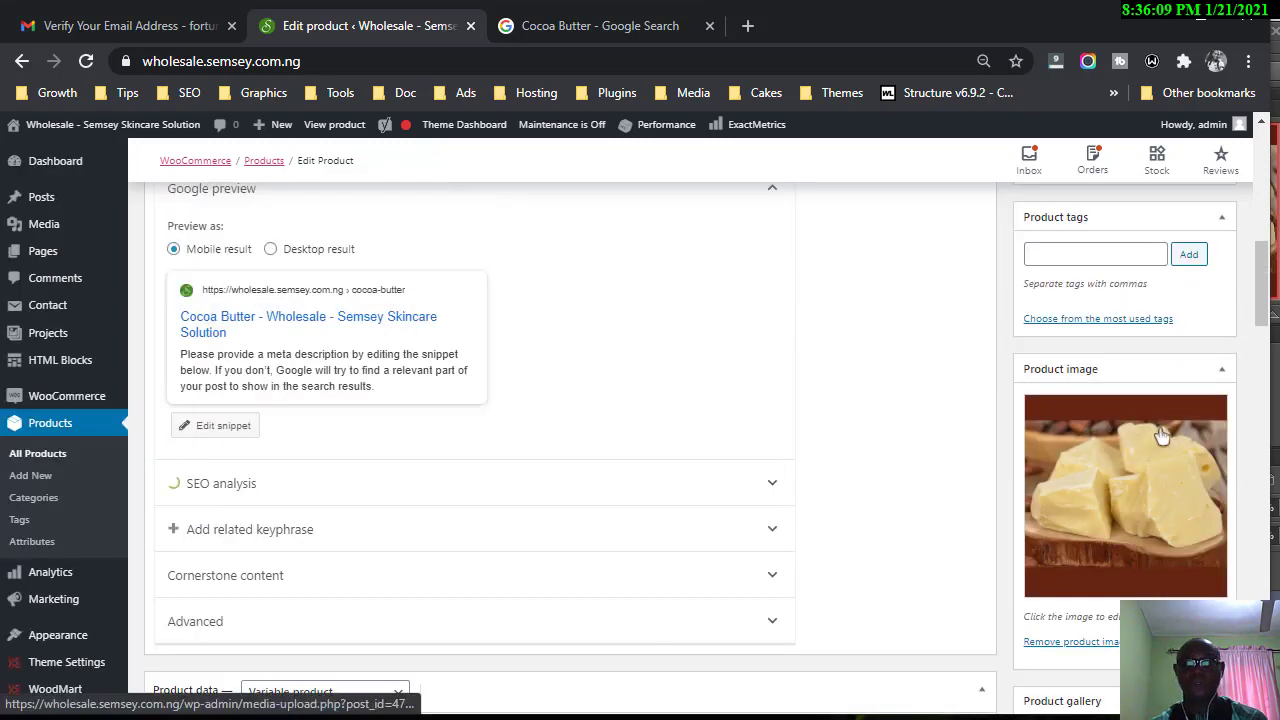
scroll(1148, 447, up, 4)
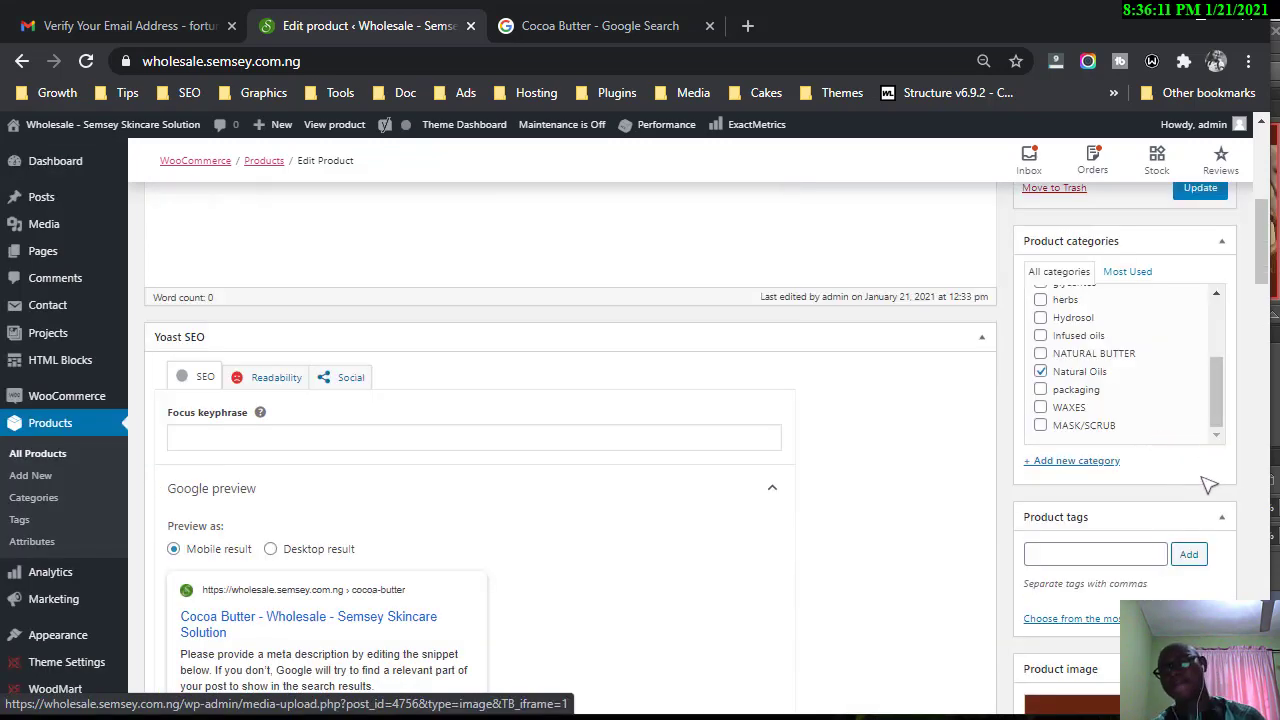
scroll(1205, 482, up, 1)
scroll(1209, 476, up, 3)
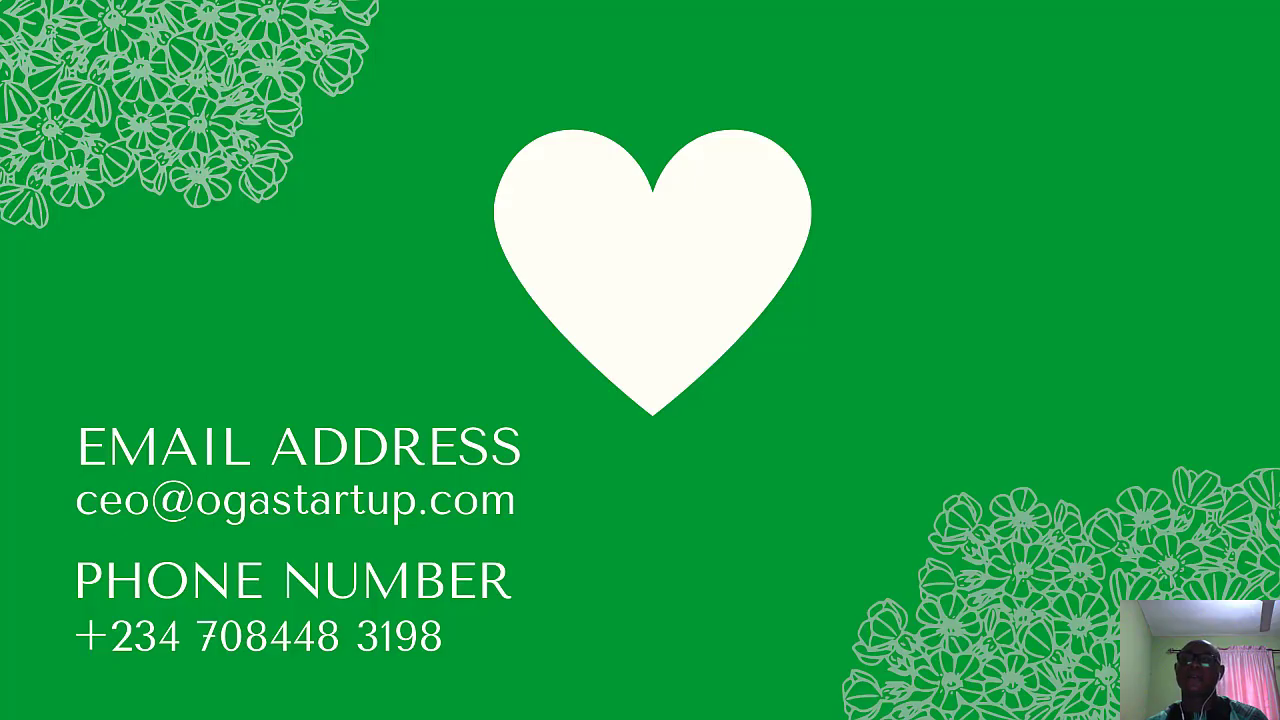